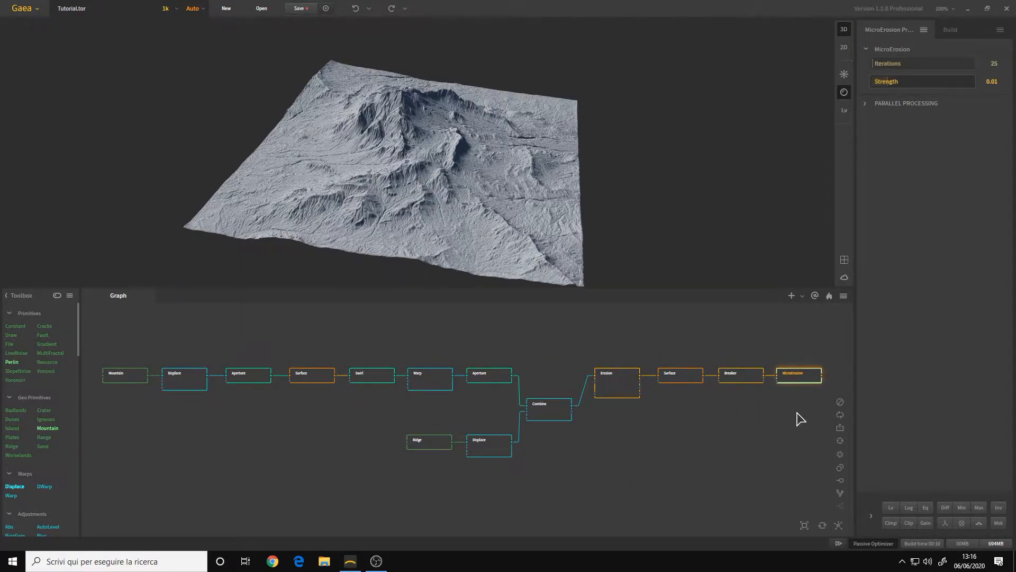
{"action": "middle_click_drag", "start_coordinate": [714, 458], "coordinate": [719, 421]}
{"action": "middle_click_drag", "start_coordinate": [597, 431], "coordinate": [668, 427]}
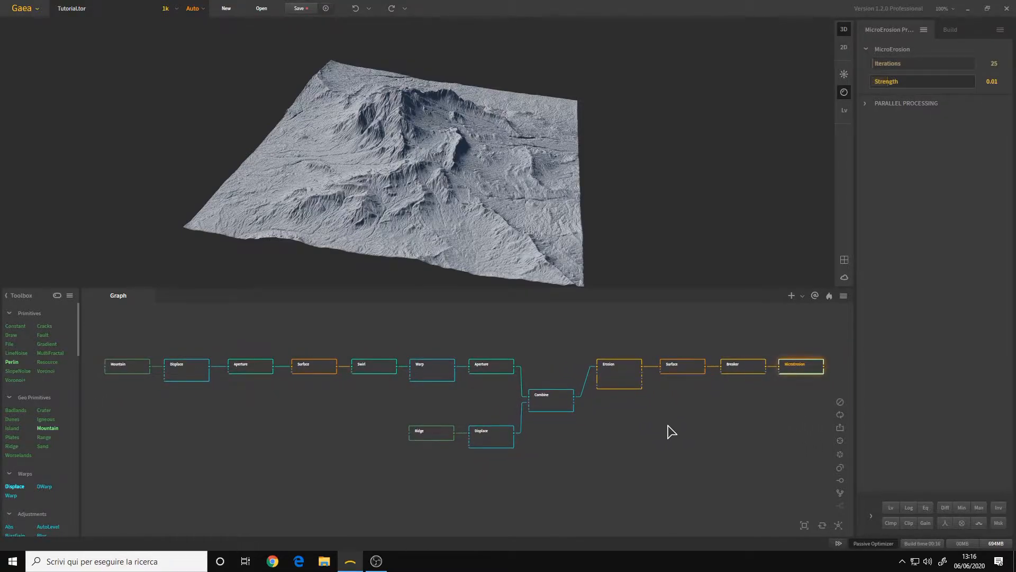
{"action": "middle_click_drag", "start_coordinate": [732, 419], "coordinate": [478, 412]}
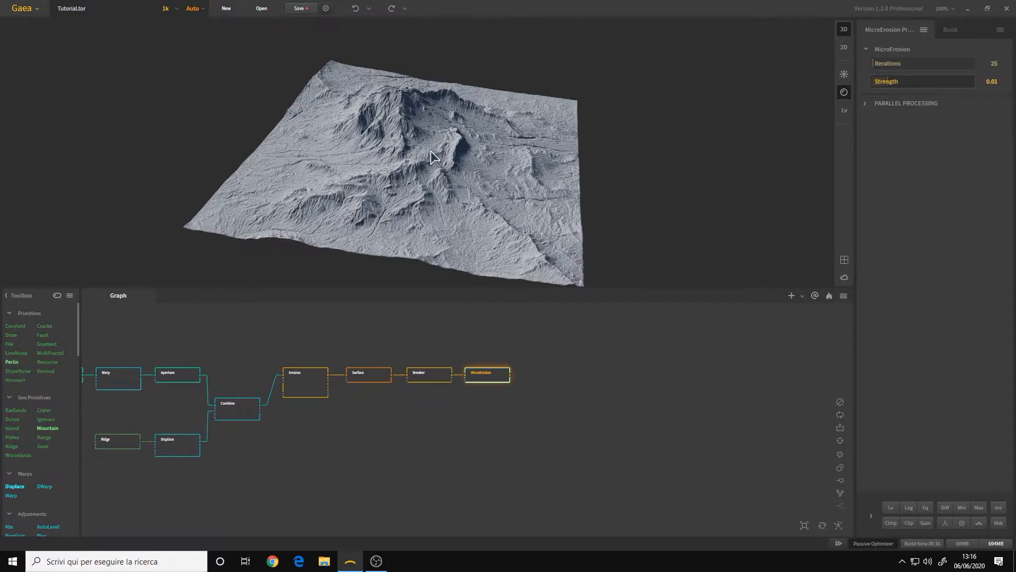
{"action": "scroll", "coordinate": [490, 388], "scroll_direction": "up", "scroll_amount": 2}
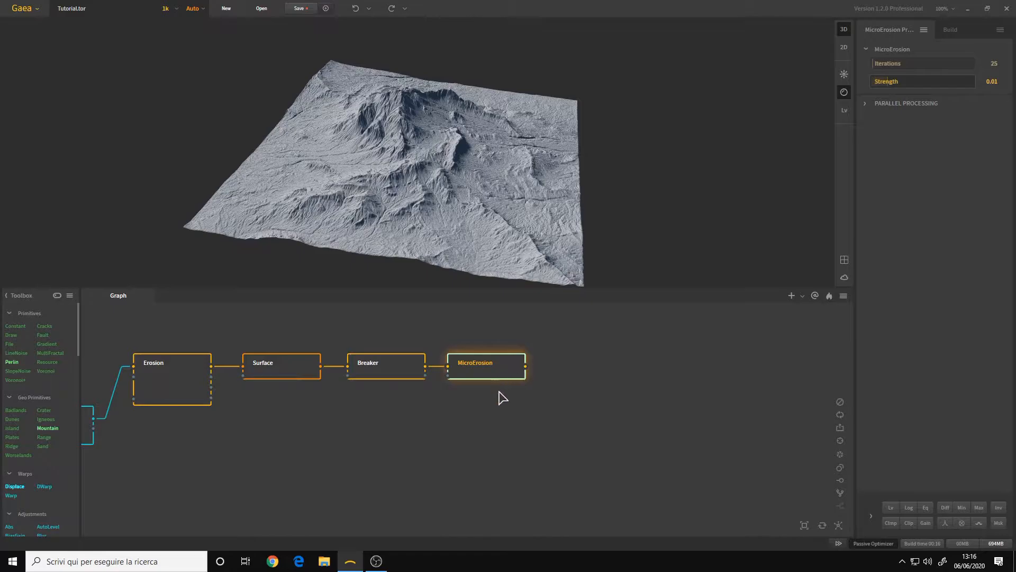
{"action": "scroll", "coordinate": [508, 392], "scroll_direction": "down", "scroll_amount": 1}
Add a Soil data node to the graph in the empty area below the MicroErosion node
{"action": "middle_click_drag", "start_coordinate": [503, 404], "coordinate": [476, 394]}
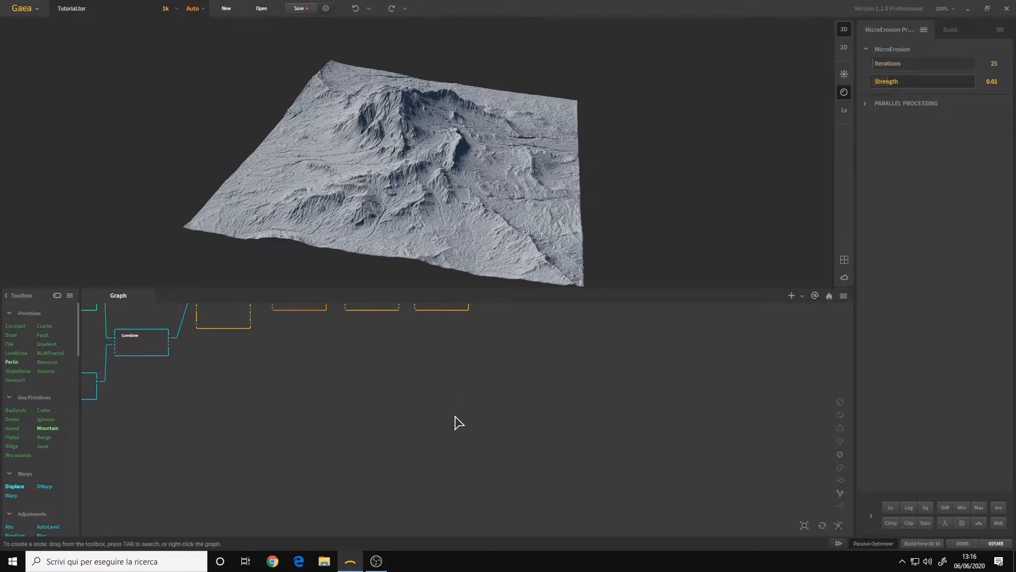
{"action": "right_click", "coordinate": [454, 416]}
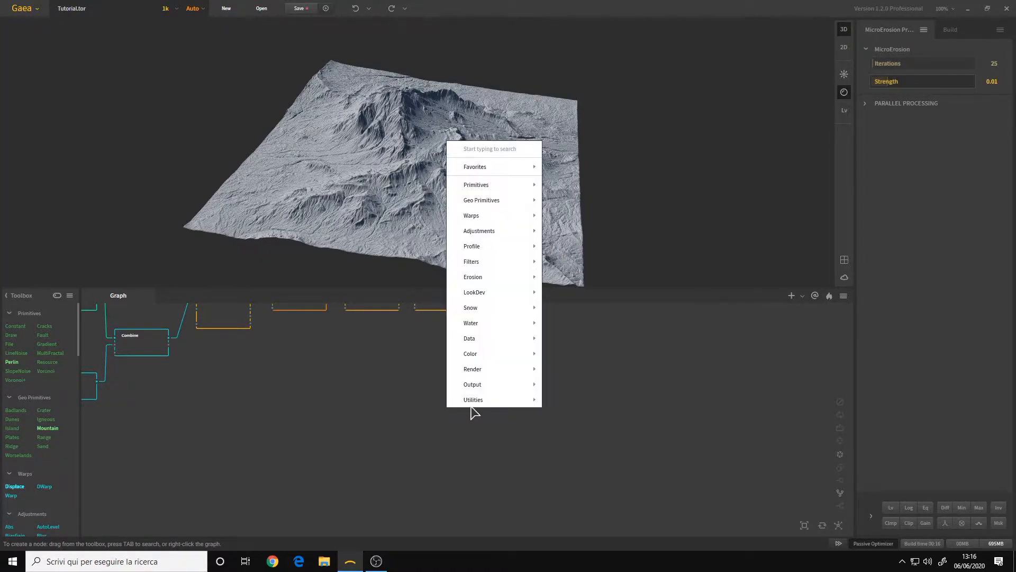
{"action": "mouse_move", "coordinate": [490, 339]}
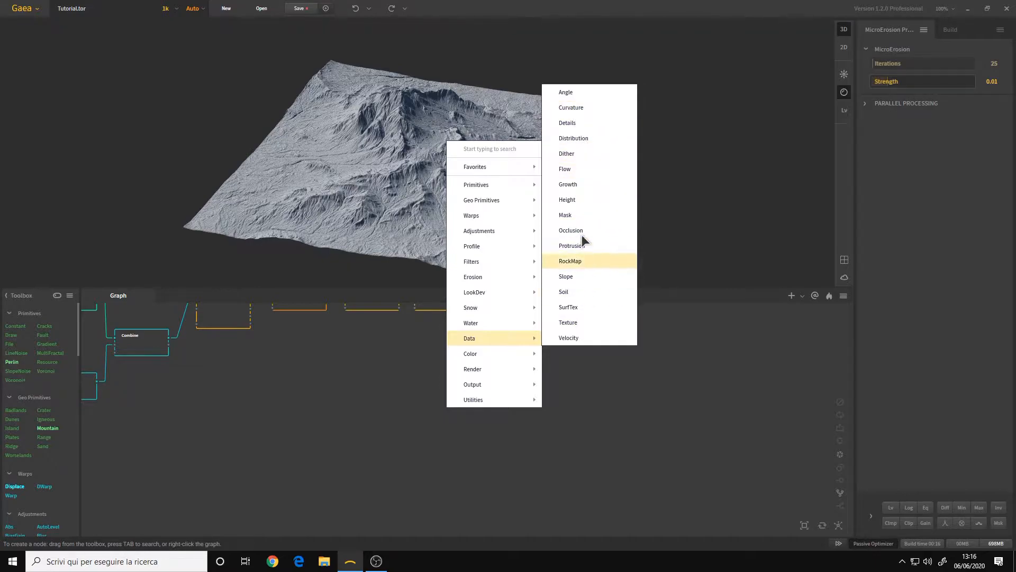
{"action": "mouse_move", "coordinate": [487, 356]}
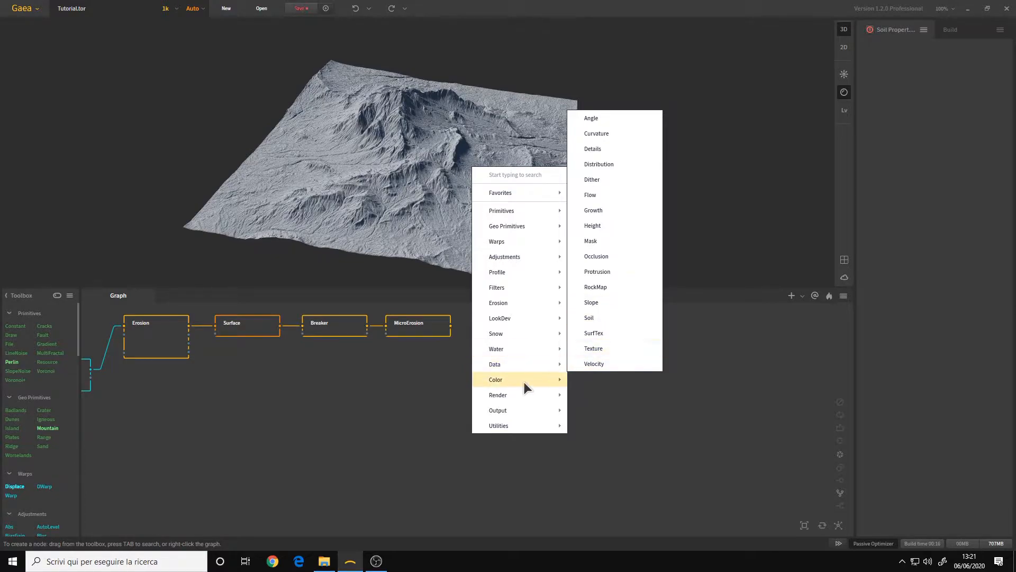
{"action": "mouse_move", "coordinate": [526, 383]}
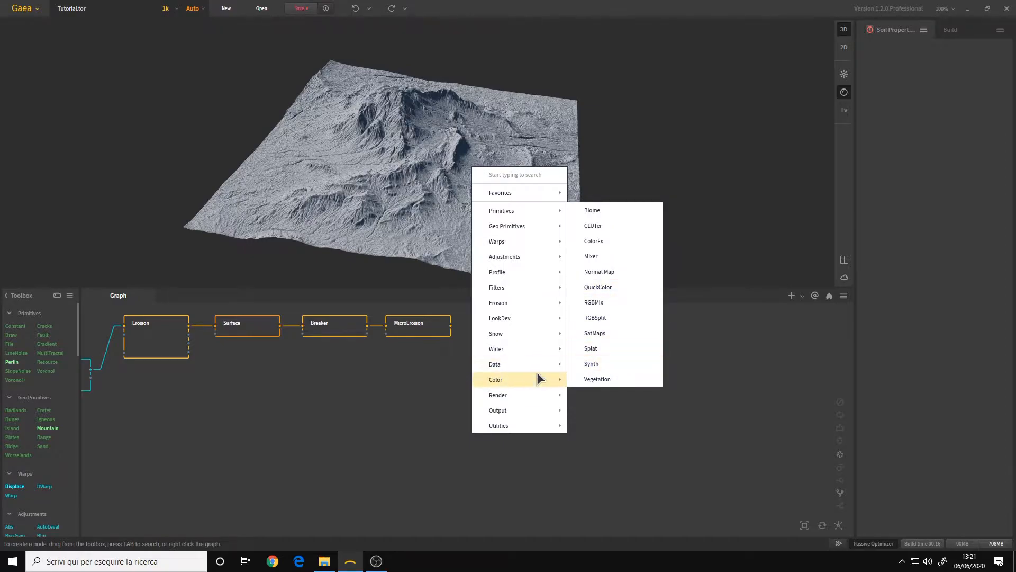
{"action": "mouse_move", "coordinate": [538, 365]}
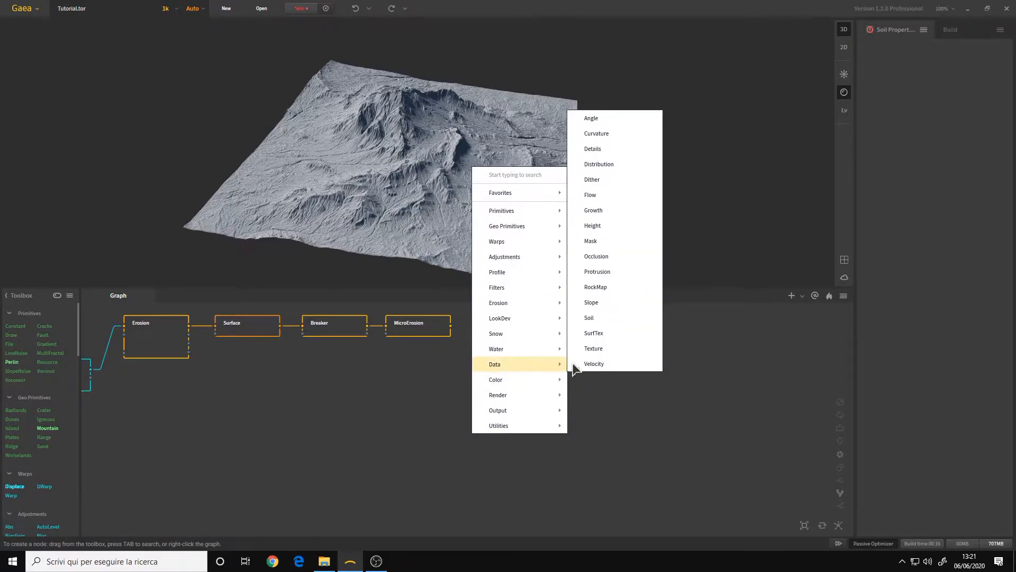
{"action": "left_click", "coordinate": [599, 320]}
{"action": "left_click_drag", "start_coordinate": [635, 330], "coordinate": [506, 424]}
{"action": "scroll", "coordinate": [488, 456], "scroll_direction": "up", "scroll_amount": 4}
{"action": "scroll", "coordinate": [511, 440], "scroll_direction": "down", "scroll_amount": 4}
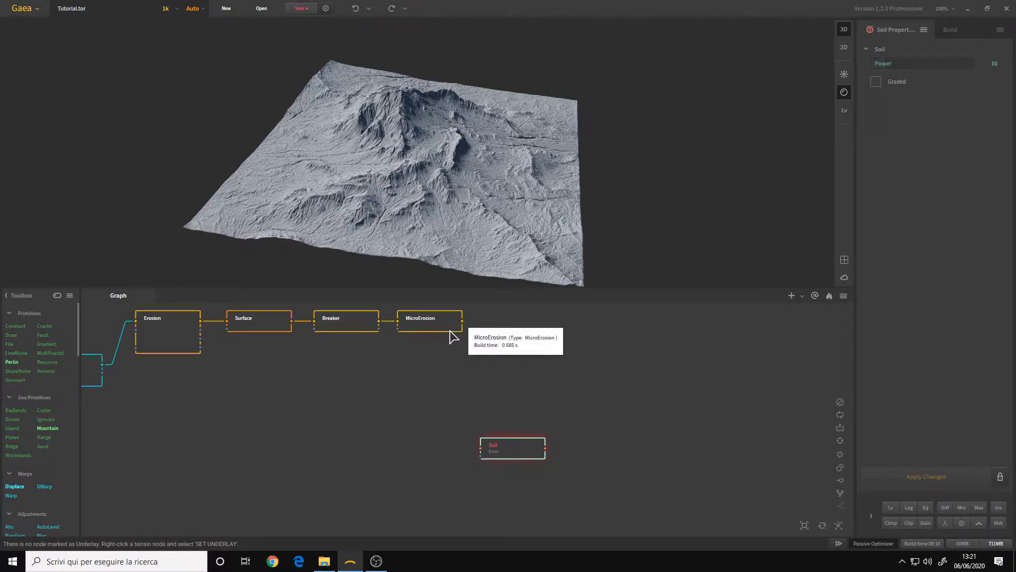
Try wiring the MicroErosion output directly to the Soil node's input, and delete that connection
{"action": "middle_click_drag", "start_coordinate": [517, 386], "coordinate": [508, 397]}
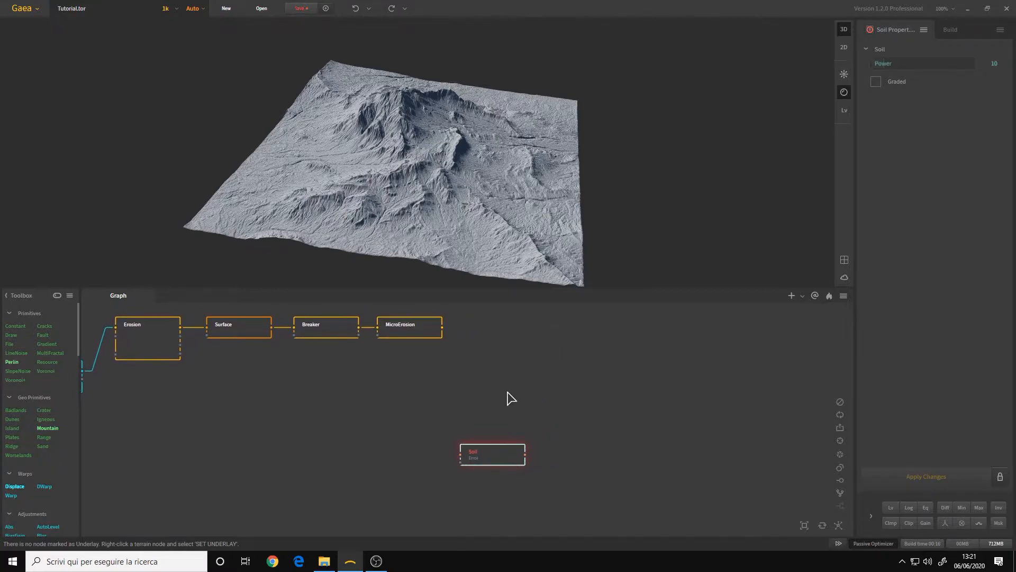
{"action": "left_click", "coordinate": [430, 337]}
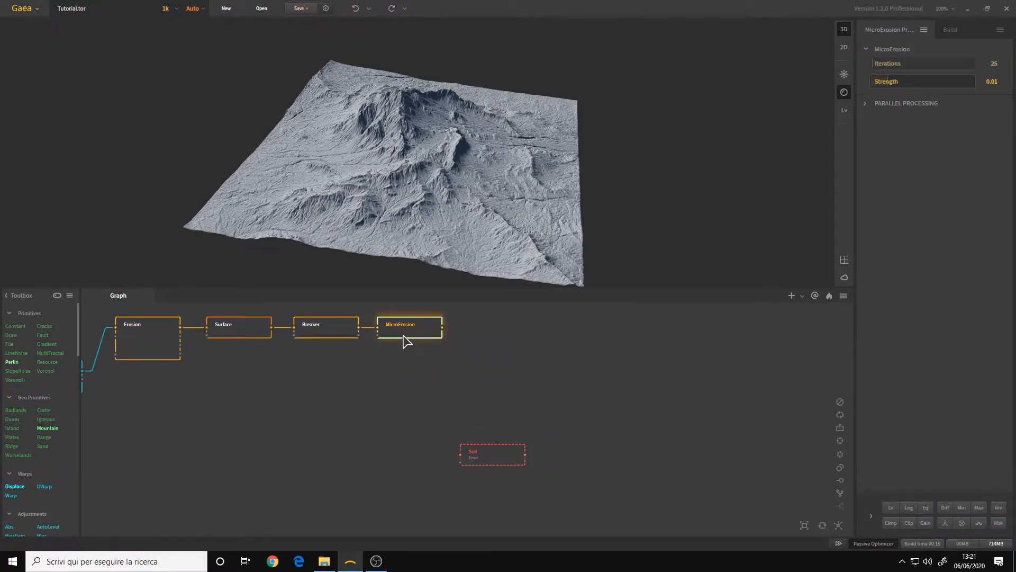
{"action": "left_click", "coordinate": [487, 453]}
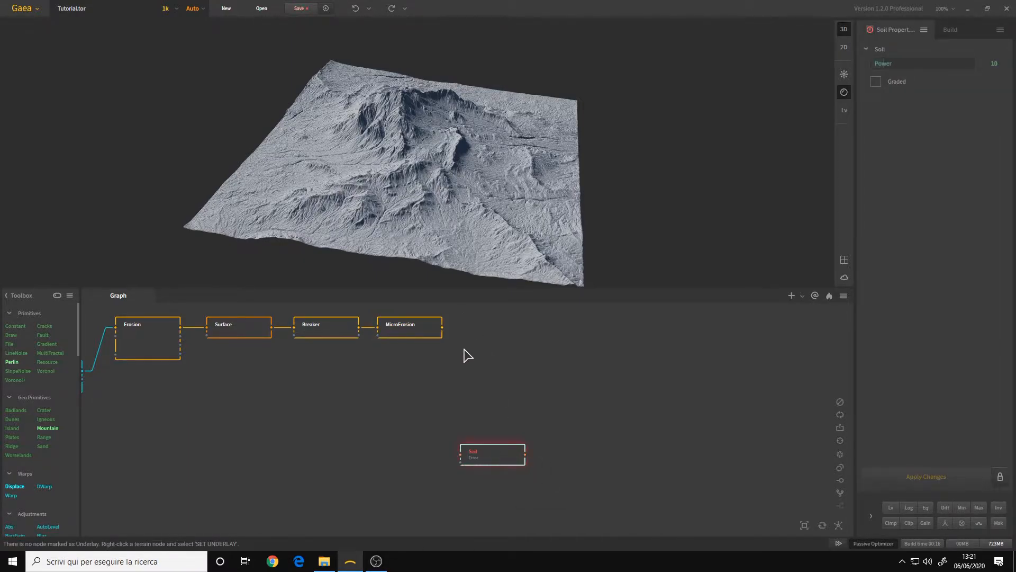
{"action": "left_click_drag", "start_coordinate": [443, 329], "coordinate": [513, 462]}
{"action": "left_click", "coordinate": [455, 367]}
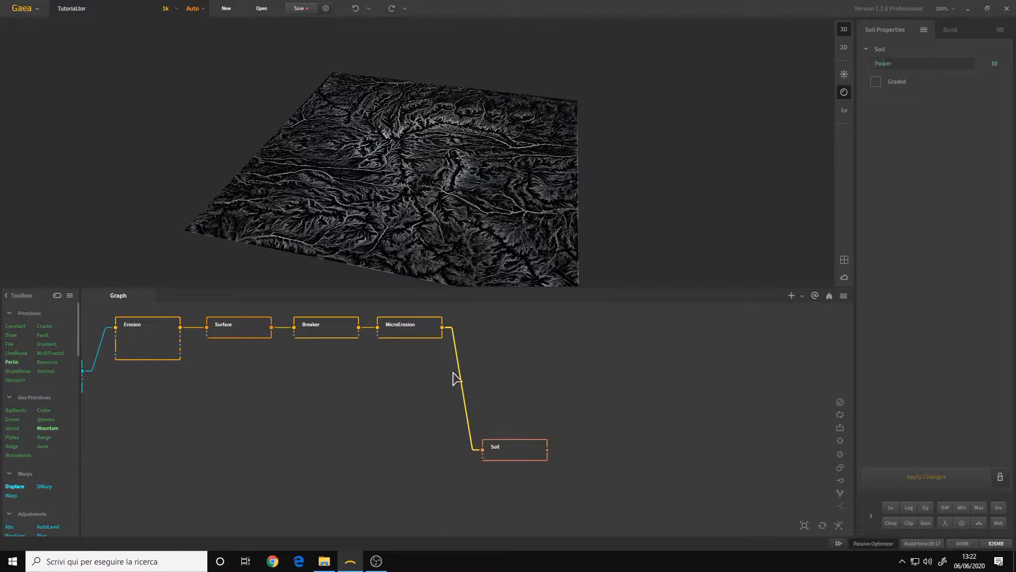
{"action": "key", "text": "Delete"}
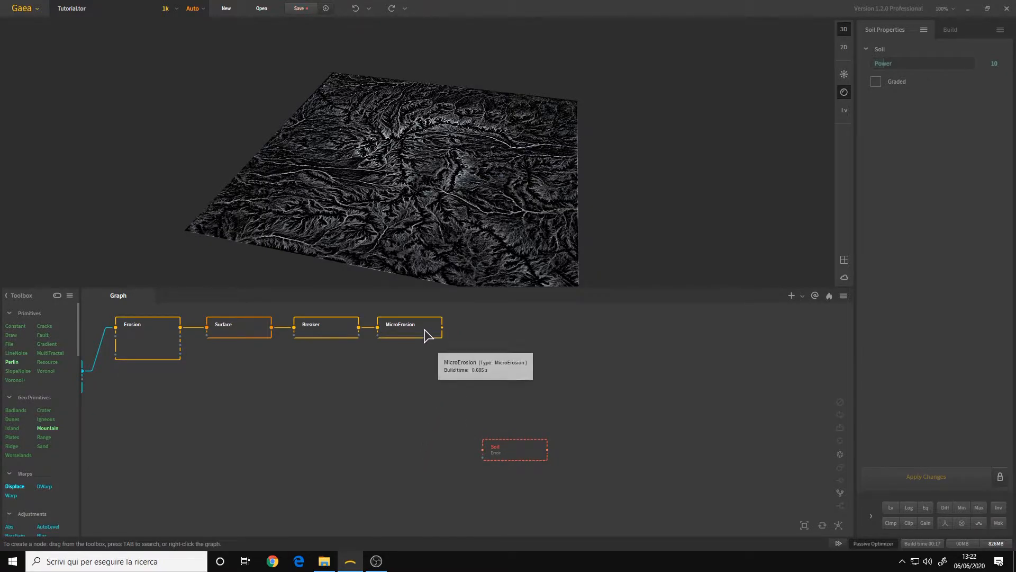
Make a portal from the MicroErosion node's output
{"action": "middle_click_drag", "start_coordinate": [494, 381], "coordinate": [511, 445]}
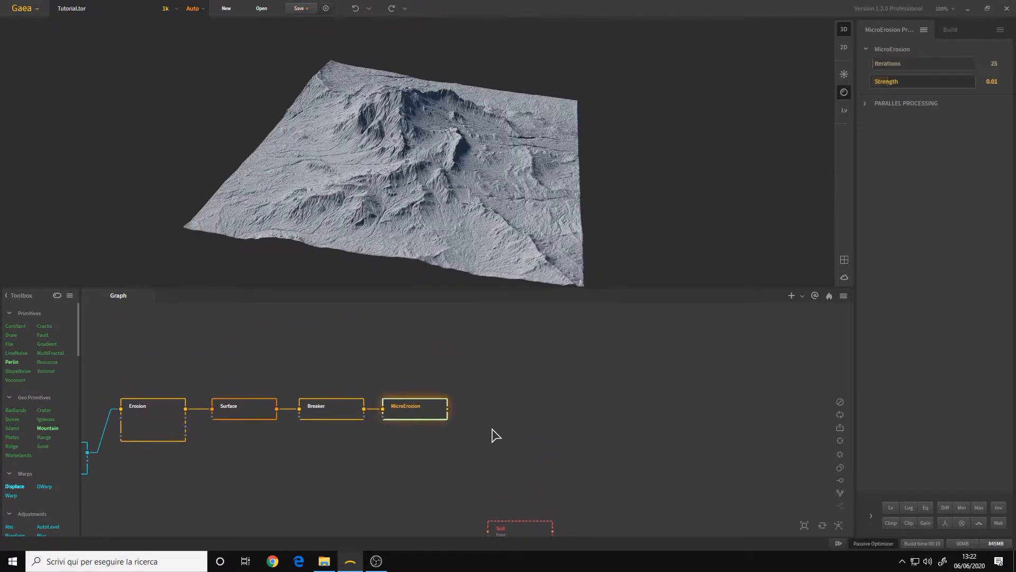
{"action": "scroll", "coordinate": [494, 435], "scroll_direction": "up", "scroll_amount": 1}
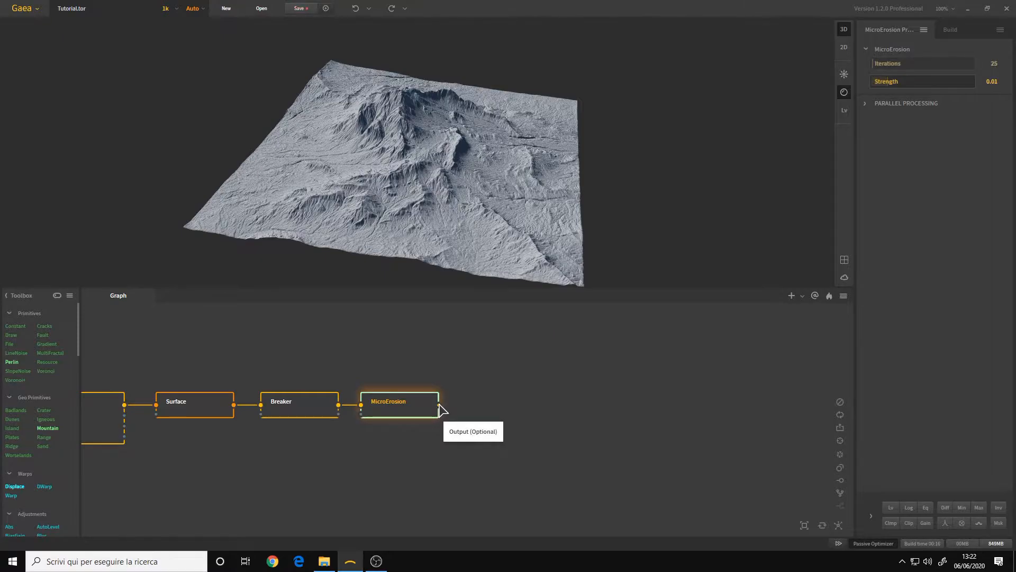
{"action": "middle_click_drag", "start_coordinate": [497, 431], "coordinate": [500, 385]}
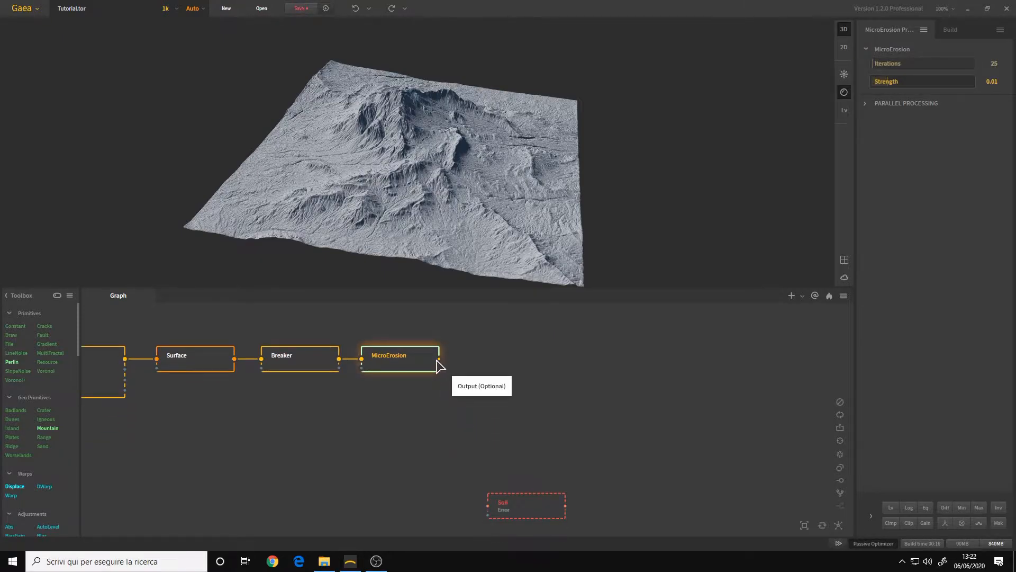
{"action": "left_click_drag", "start_coordinate": [439, 360], "coordinate": [512, 390]}
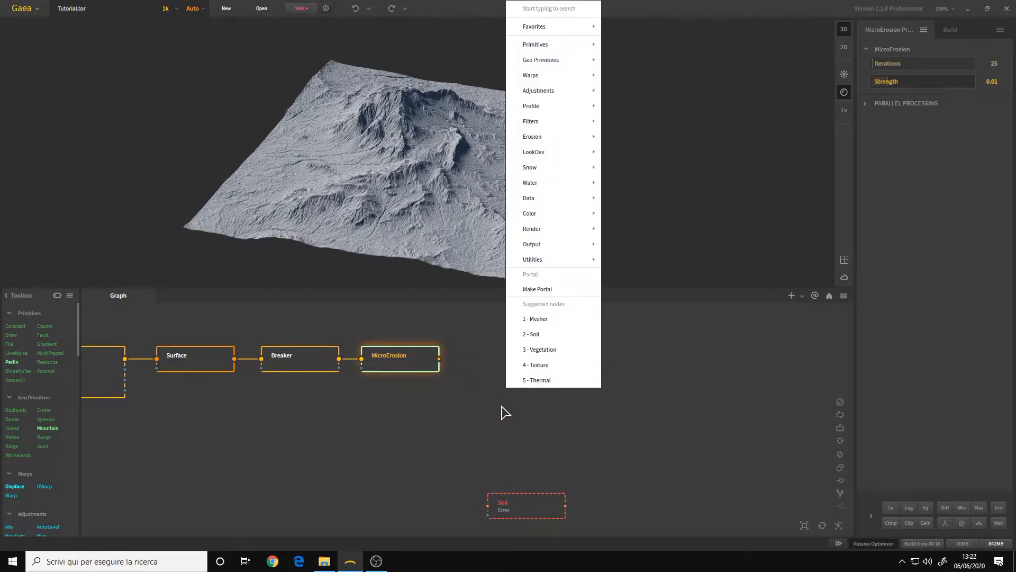
{"action": "left_click", "coordinate": [537, 289]}
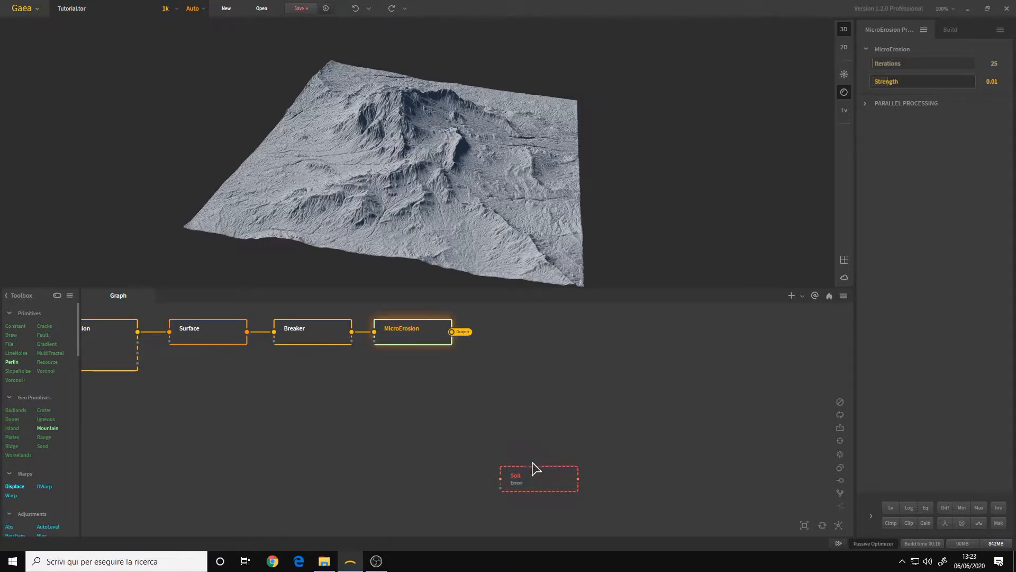
{"action": "left_click", "coordinate": [480, 420]}
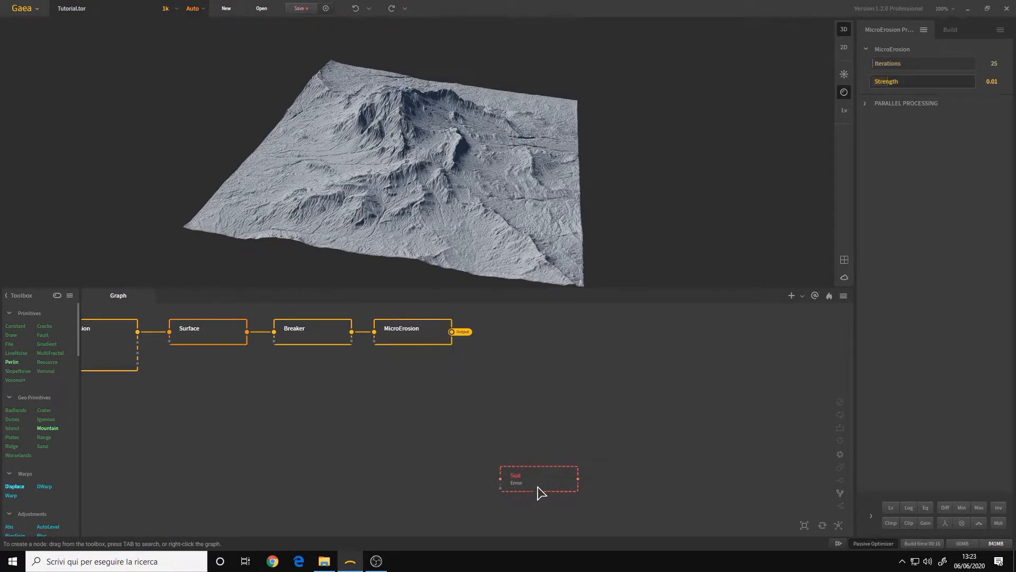
Feed the Soil node's input from the MicroErosion - Output portal
{"action": "left_click_drag", "start_coordinate": [501, 484], "coordinate": [471, 437]}
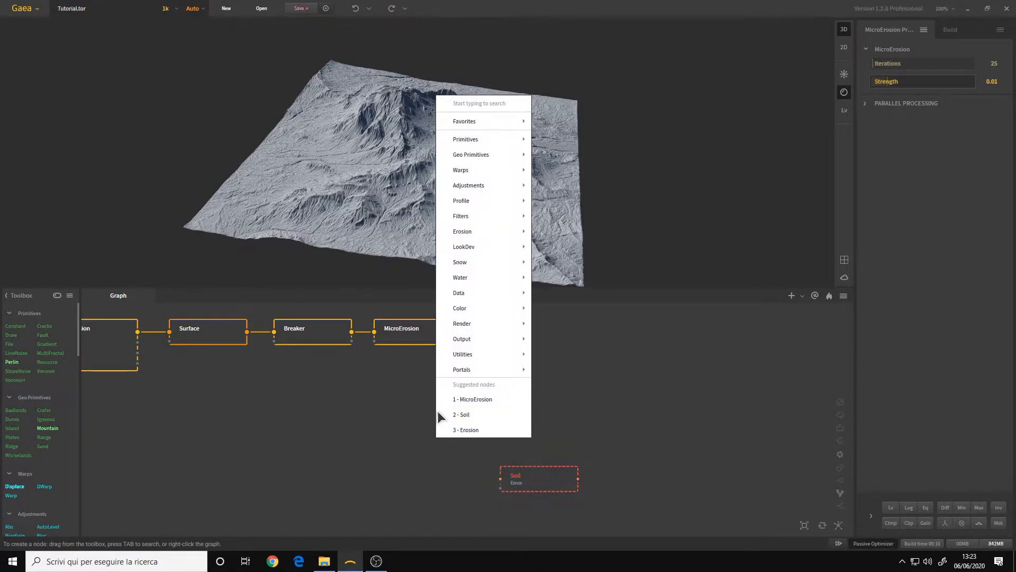
{"action": "mouse_move", "coordinate": [481, 369]}
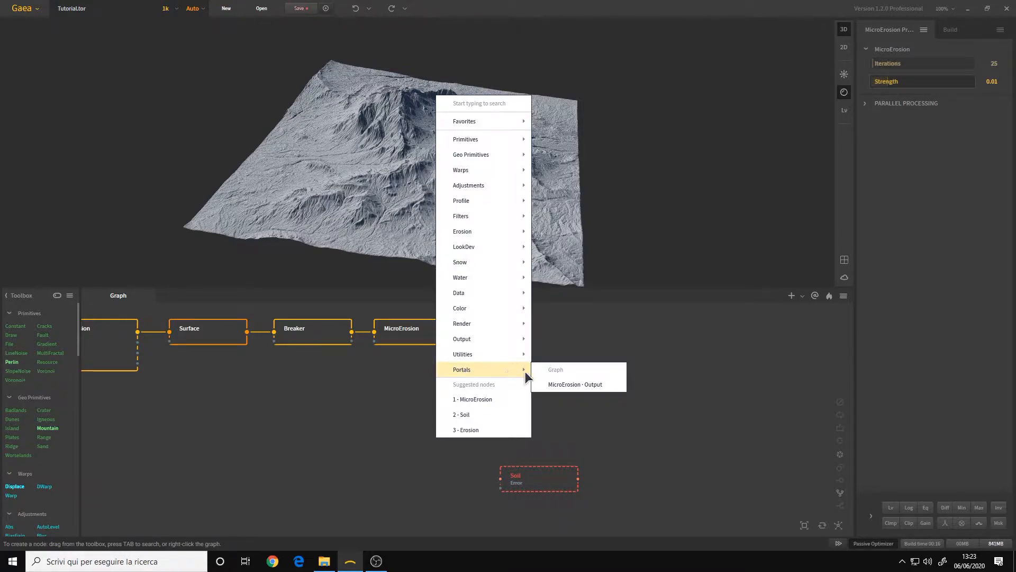
{"action": "left_click", "coordinate": [573, 384]}
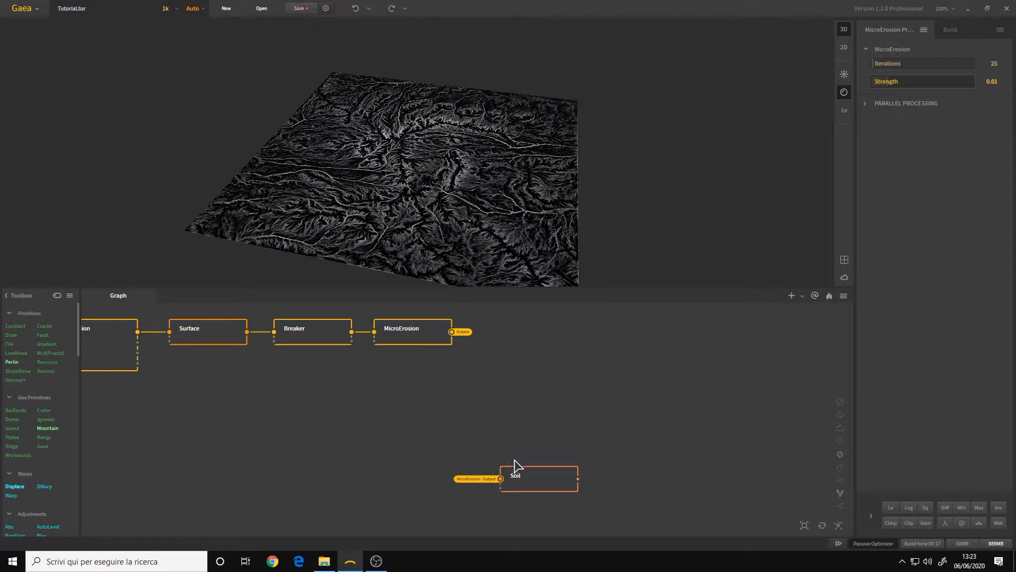
Pin the MicroErosion node as the underlay for previewing the mask on the terrain
{"action": "left_click_drag", "start_coordinate": [439, 209], "coordinate": [492, 174]}
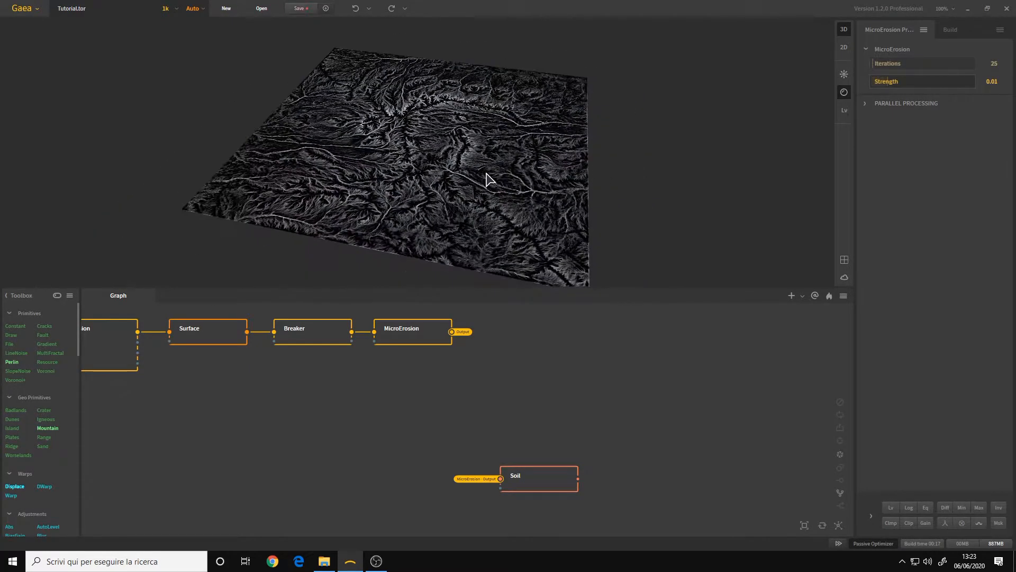
{"action": "scroll", "coordinate": [485, 183], "scroll_direction": "down", "scroll_amount": 2}
{"action": "middle_click_drag", "start_coordinate": [432, 214], "coordinate": [438, 207]}
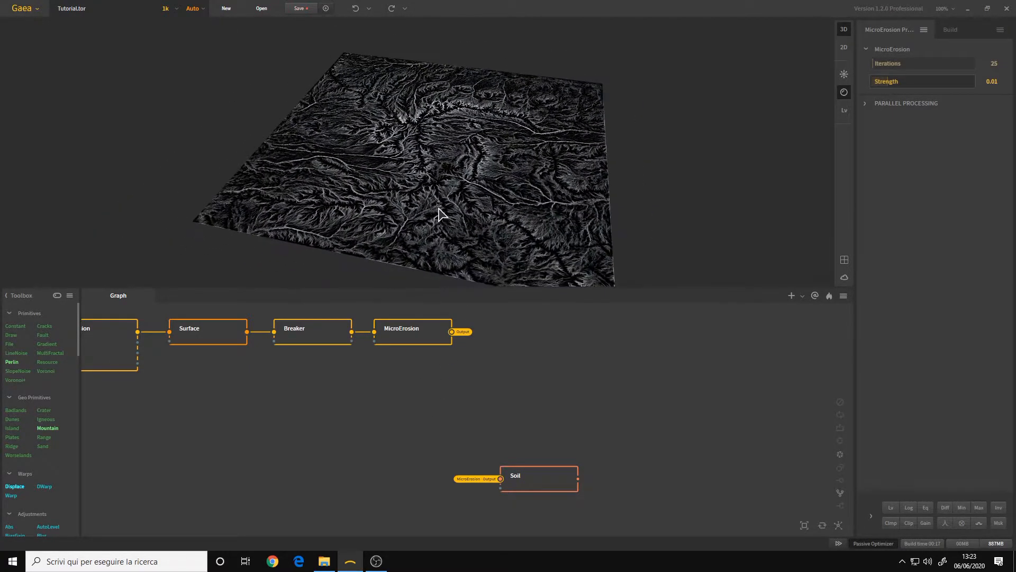
{"action": "left_click_drag", "start_coordinate": [497, 181], "coordinate": [487, 189]}
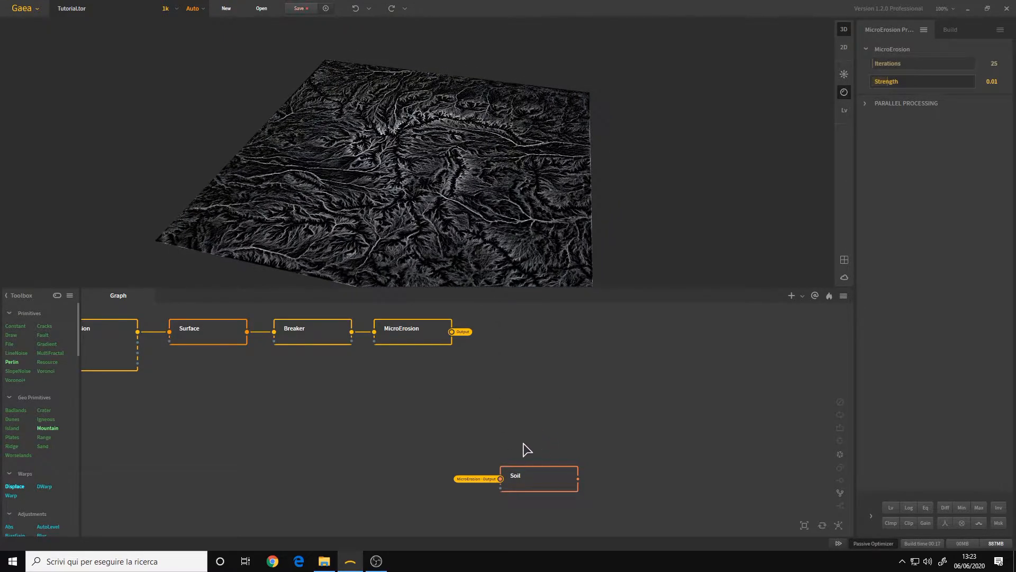
{"action": "left_click", "coordinate": [407, 341]}
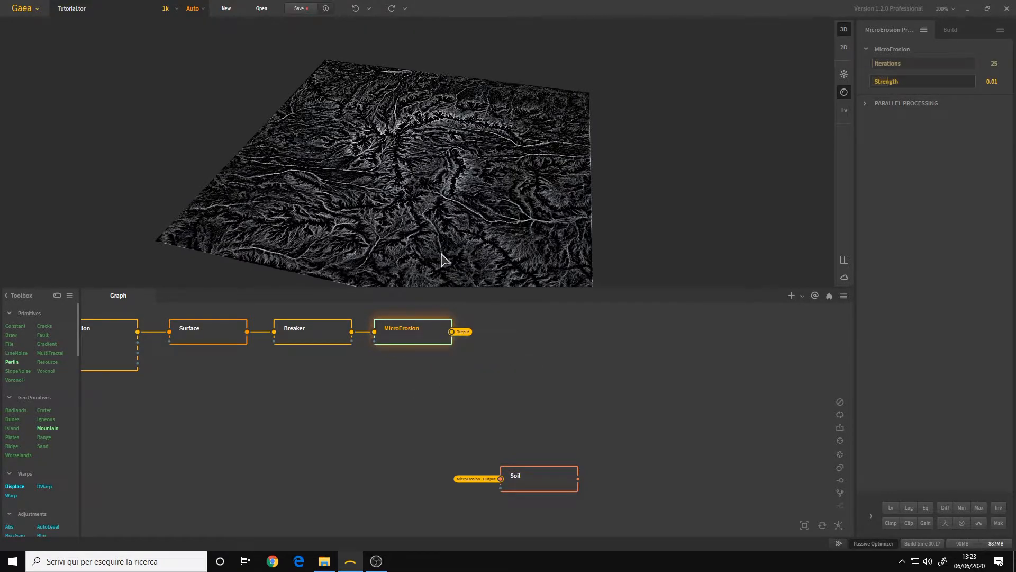
{"action": "left_click", "coordinate": [324, 330]}
{"action": "left_click", "coordinate": [421, 342]}
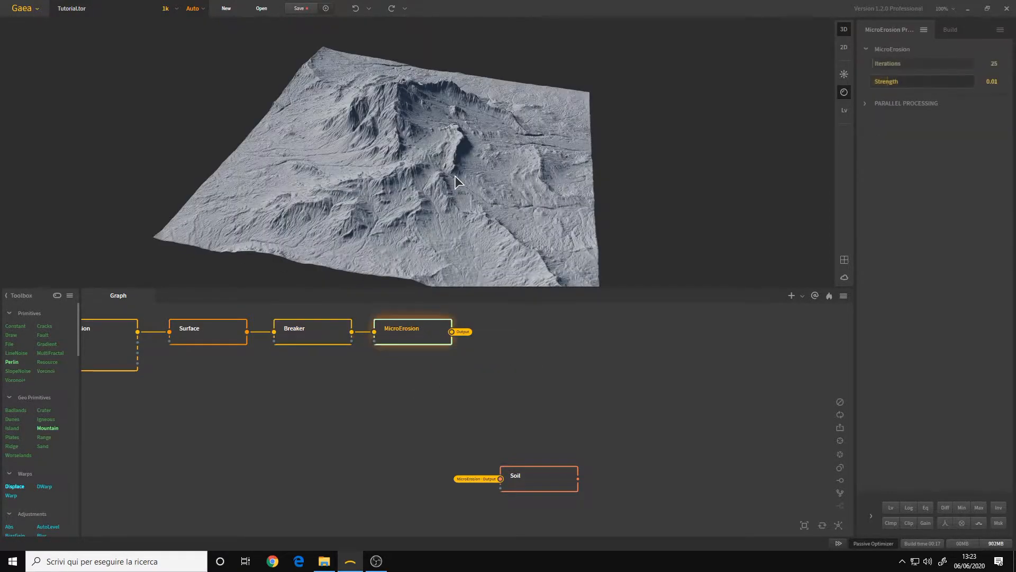
{"action": "right_click", "coordinate": [432, 338]}
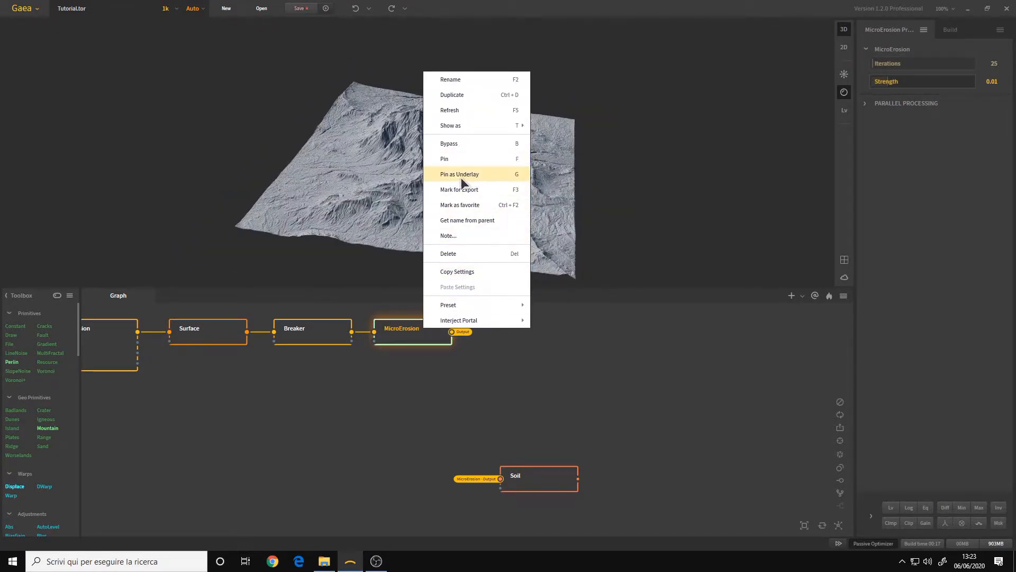
{"action": "left_click", "coordinate": [488, 177]}
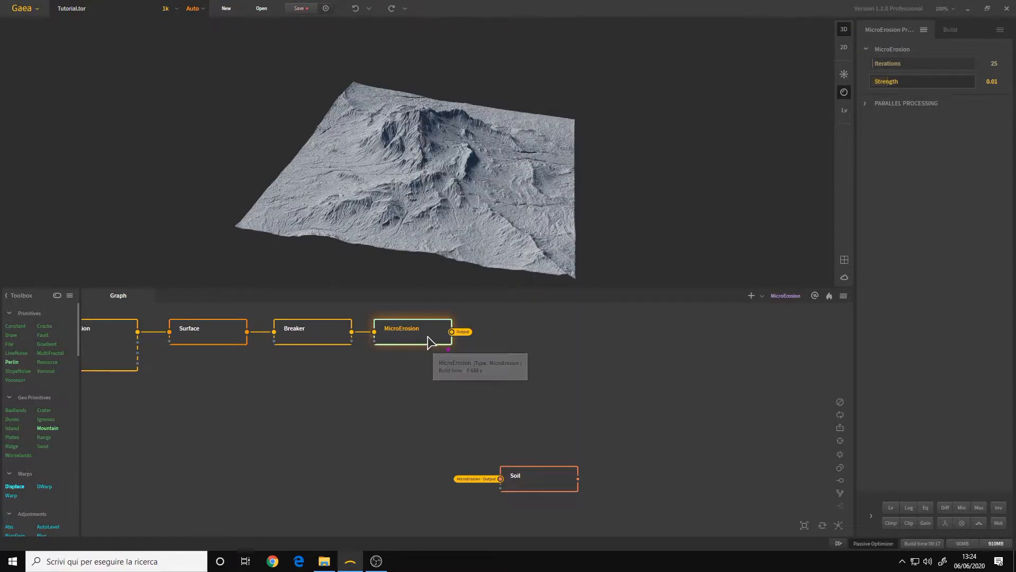
Preview the Soil node and examine up close how its mask covers the mountain's ridges and slopes
{"action": "left_click", "coordinate": [536, 483]}
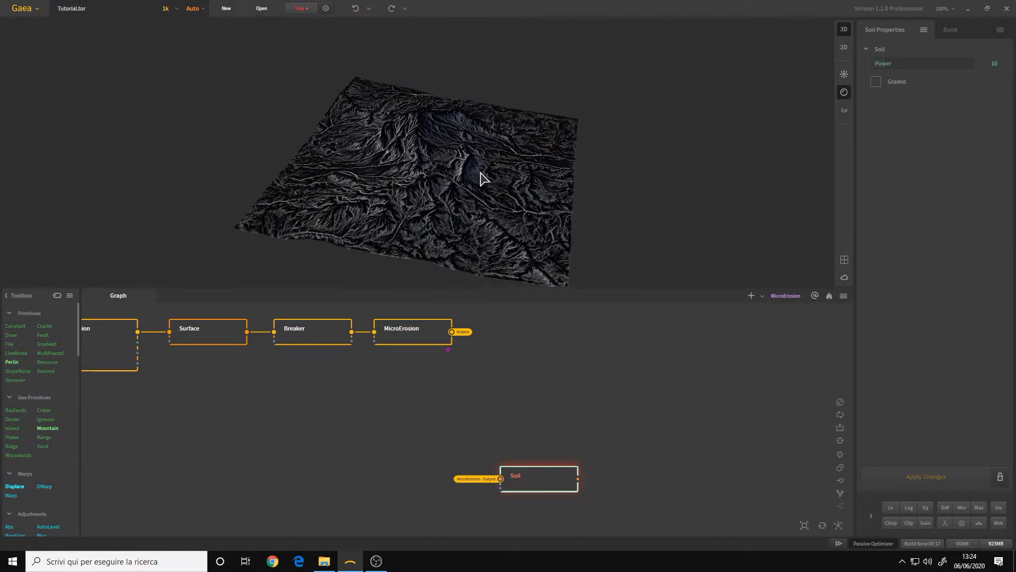
{"action": "scroll", "coordinate": [480, 180], "scroll_direction": "up", "scroll_amount": 3}
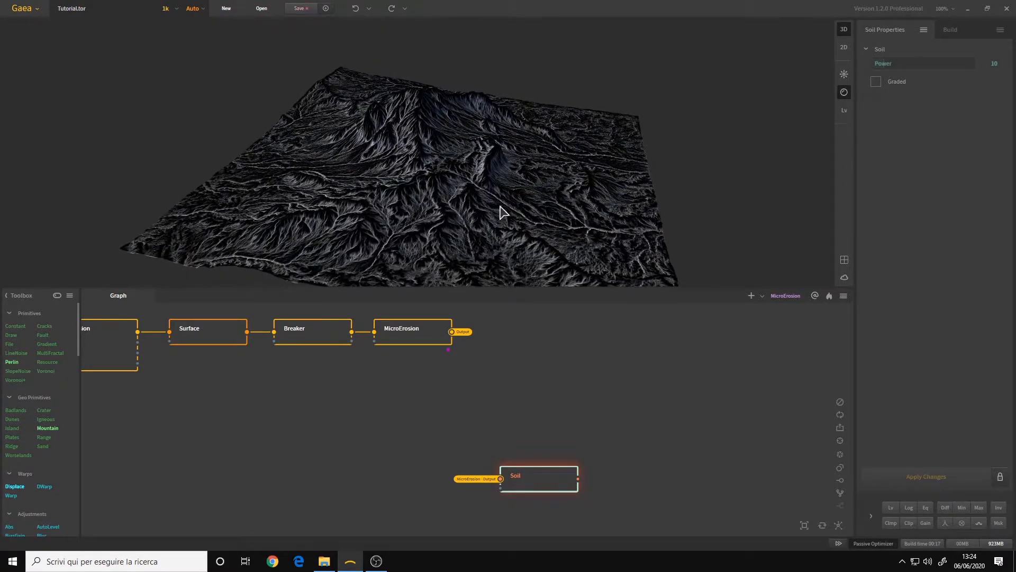
{"action": "left_click_drag", "start_coordinate": [505, 156], "coordinate": [467, 194]}
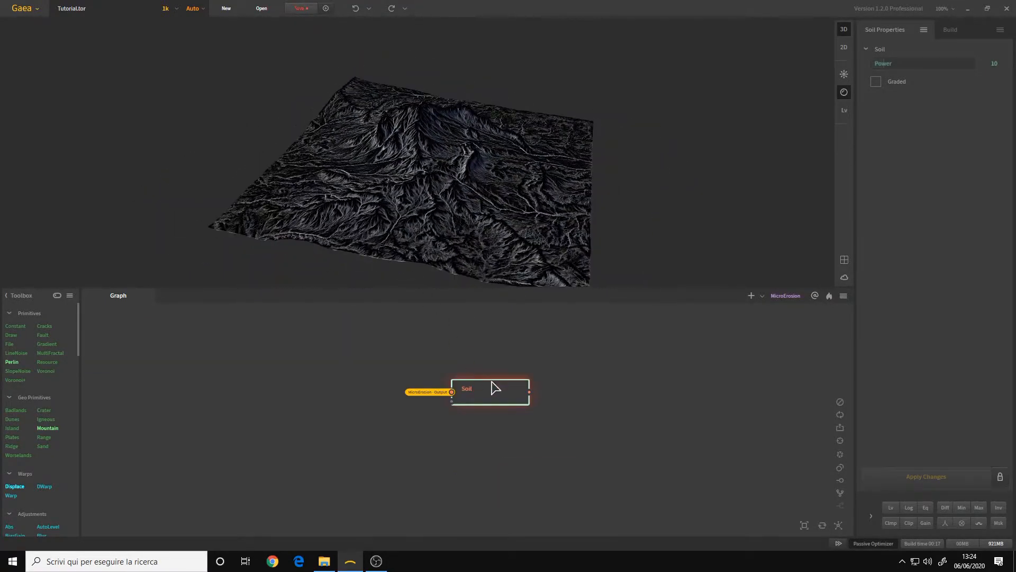
{"action": "mouse_move", "coordinate": [415, 196]}
{"action": "left_mouse_down"}
{"action": "mouse_move", "coordinate": [426, 204]}
{"action": "mouse_move", "coordinate": [395, 199]}
{"action": "mouse_move", "coordinate": [460, 169]}
{"action": "mouse_move", "coordinate": [421, 199]}
{"action": "left_mouse_up"}
{"action": "left_click_drag", "start_coordinate": [352, 188], "coordinate": [444, 150]}
{"action": "scroll", "coordinate": [458, 200], "scroll_direction": "up", "scroll_amount": 5}
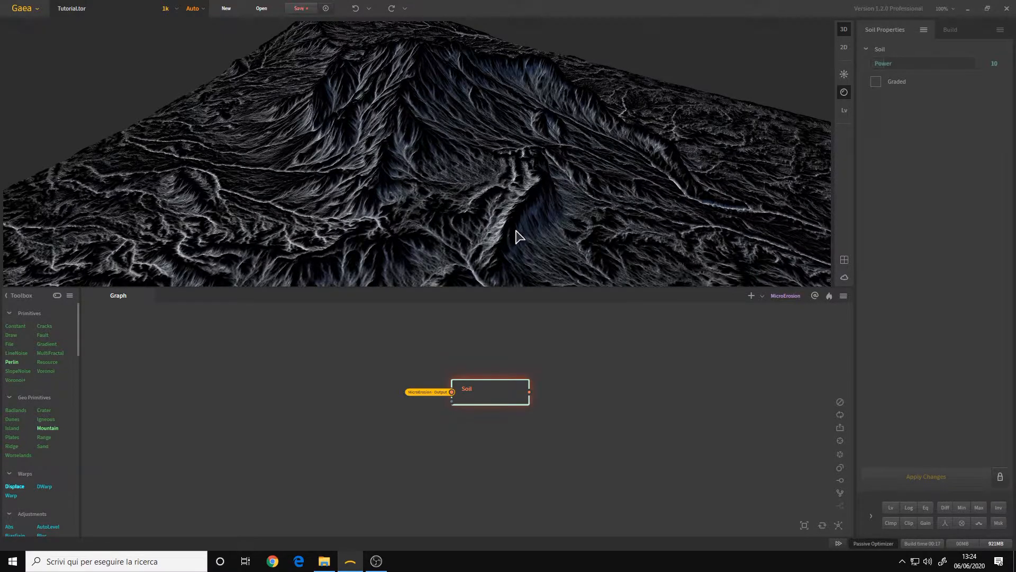
Add a Slope data node below the Soil node, fed from the MicroErosion - Output portal
{"action": "scroll", "coordinate": [466, 220], "scroll_direction": "down", "scroll_amount": 5}
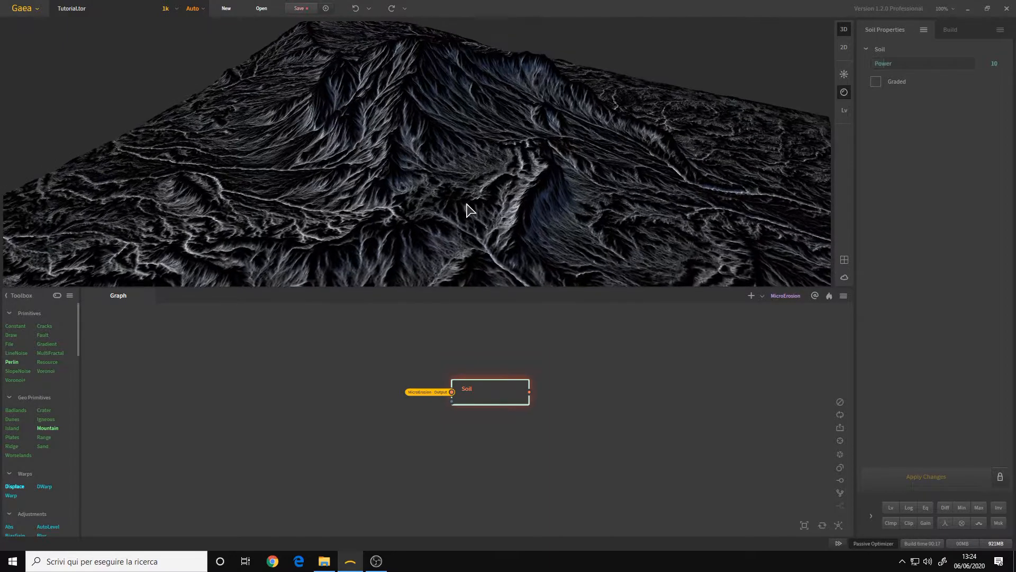
{"action": "left_click", "coordinate": [473, 460]}
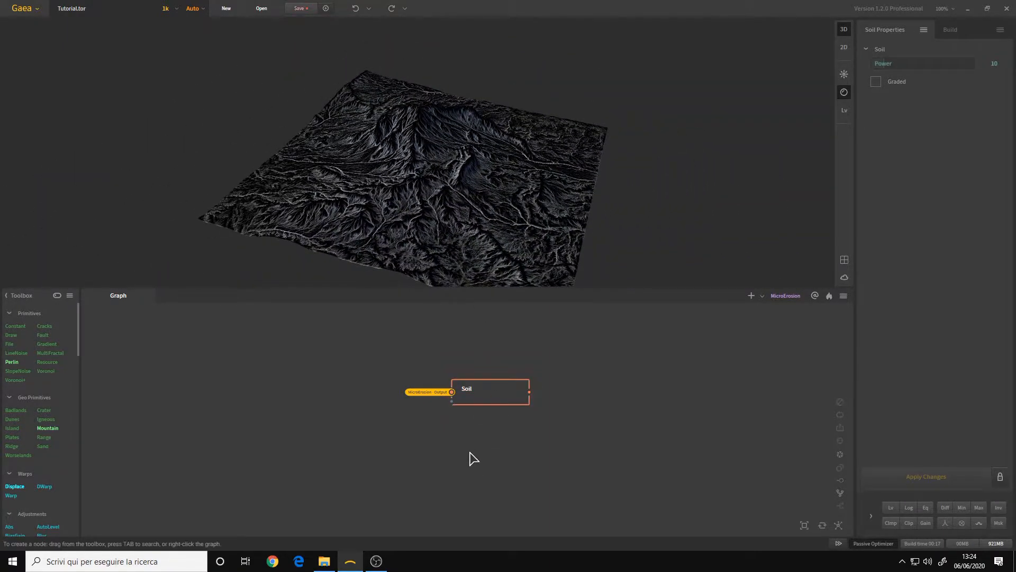
{"action": "mouse_move", "coordinate": [476, 363]}
{"action": "middle_mouse_down"}
{"action": "mouse_move", "coordinate": [476, 453]}
{"action": "mouse_move", "coordinate": [467, 363]}
{"action": "middle_mouse_up"}
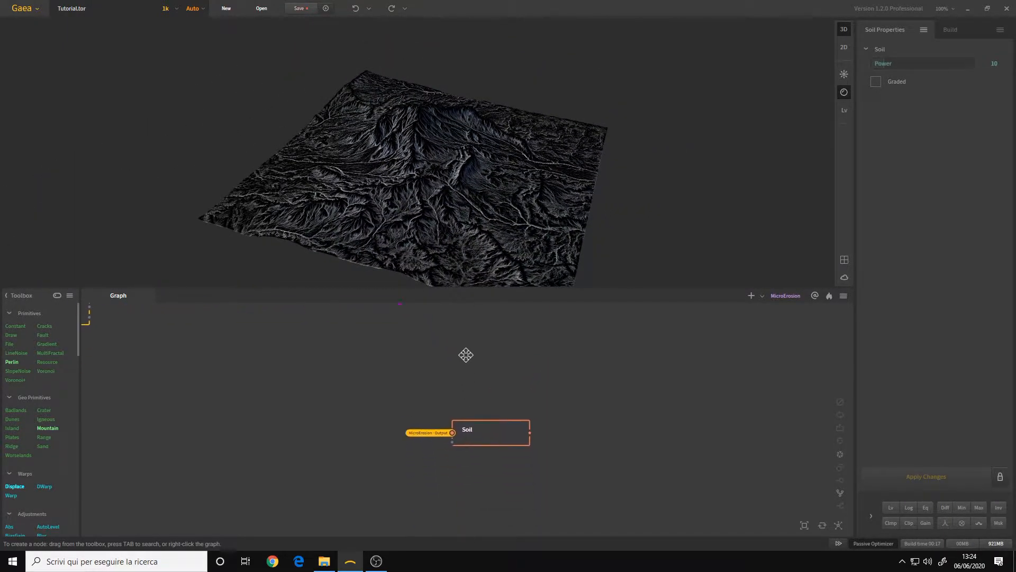
{"action": "right_click", "coordinate": [478, 466]}
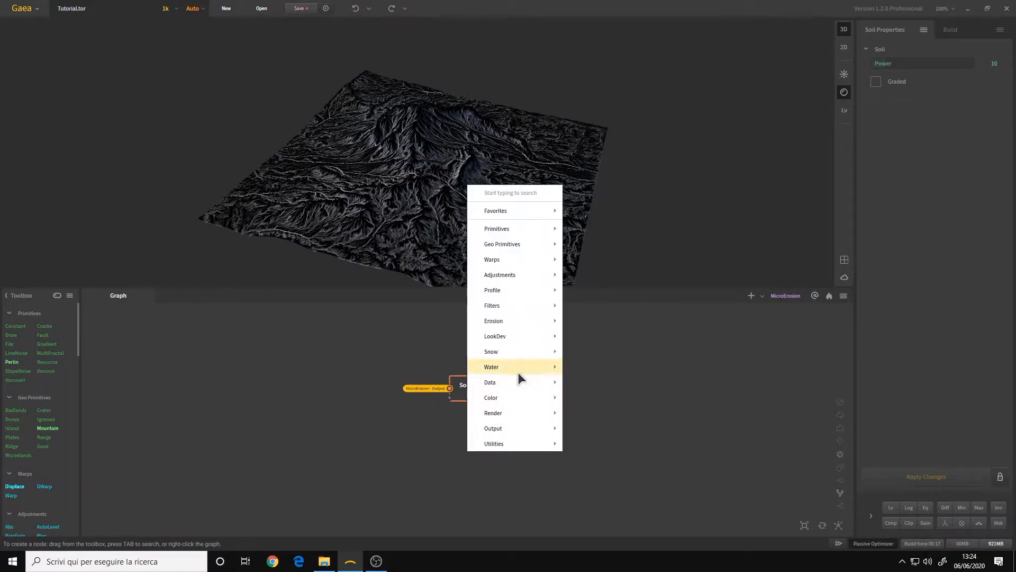
{"action": "mouse_move", "coordinate": [519, 384]}
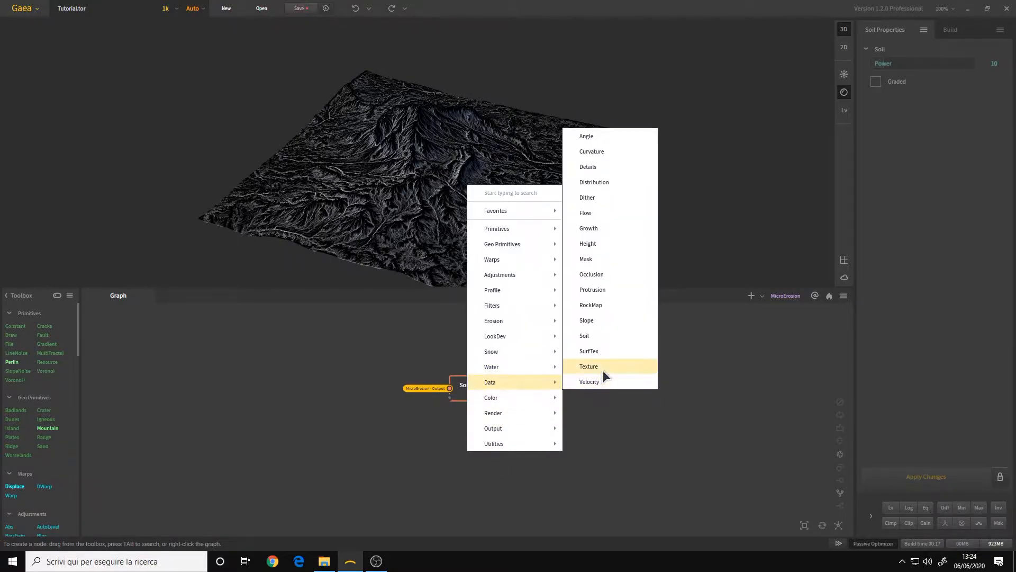
{"action": "left_click", "coordinate": [600, 317]}
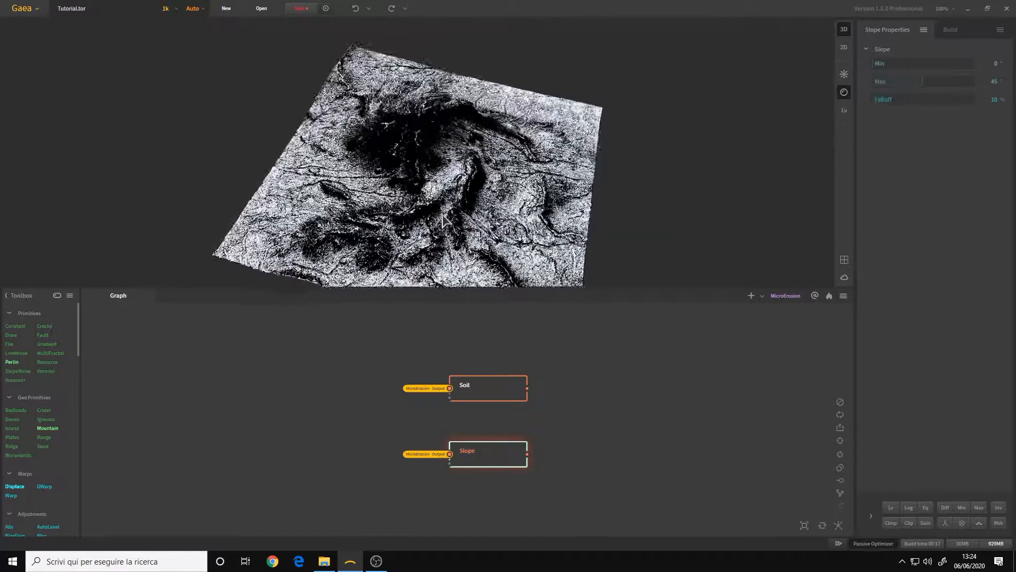
Examine from several angles how the Slope mask covers the flat and steep areas of the mountain
{"action": "scroll", "coordinate": [450, 204], "scroll_direction": "up", "scroll_amount": 3}
{"action": "left_click_drag", "start_coordinate": [453, 222], "coordinate": [445, 166]}
{"action": "scroll", "coordinate": [447, 179], "scroll_direction": "up", "scroll_amount": 3}
{"action": "left_click_drag", "start_coordinate": [498, 204], "coordinate": [563, 201]}
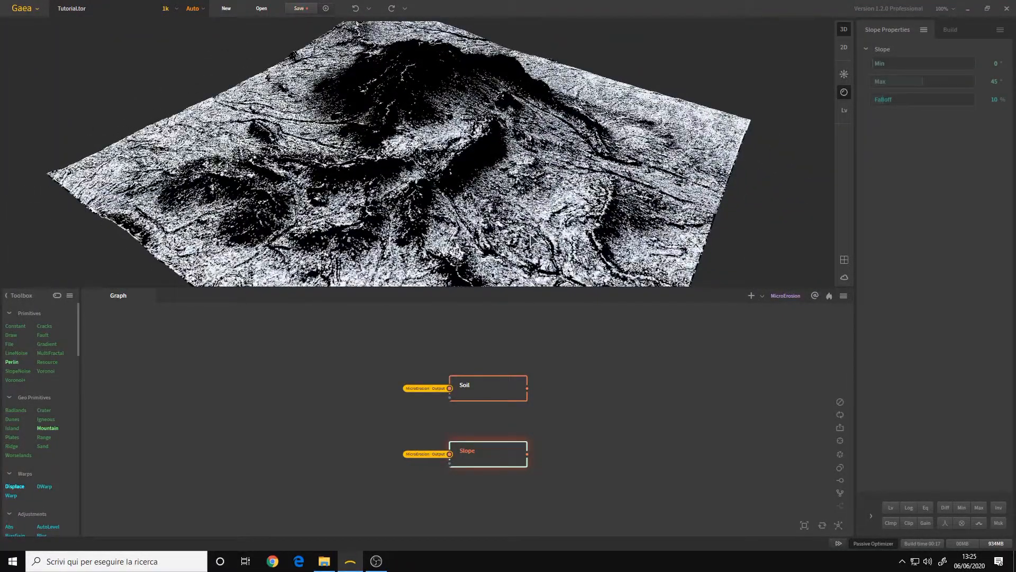
{"action": "left_click_drag", "start_coordinate": [484, 170], "coordinate": [505, 185]}
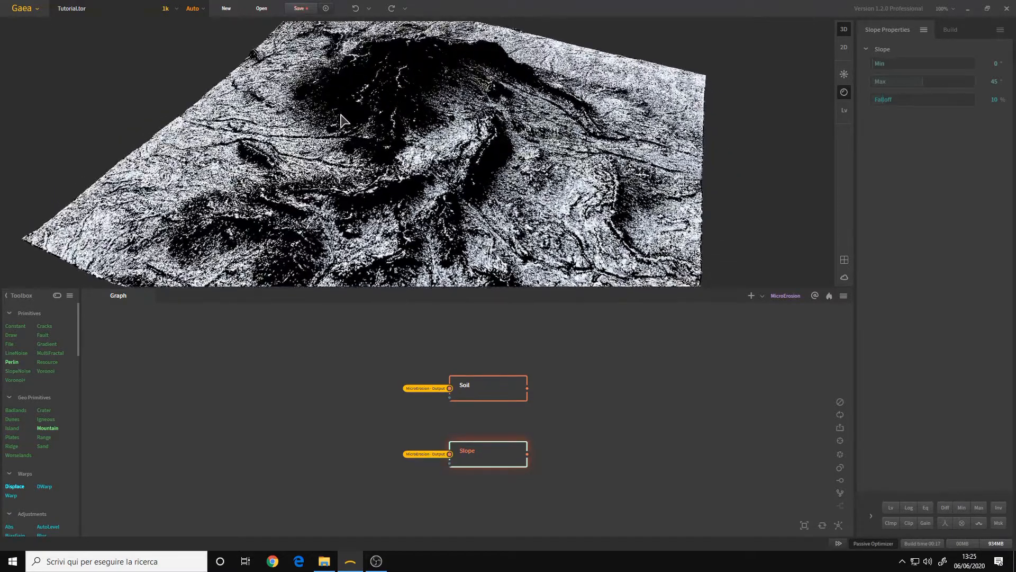
{"action": "left_click_drag", "start_coordinate": [364, 176], "coordinate": [383, 107]}
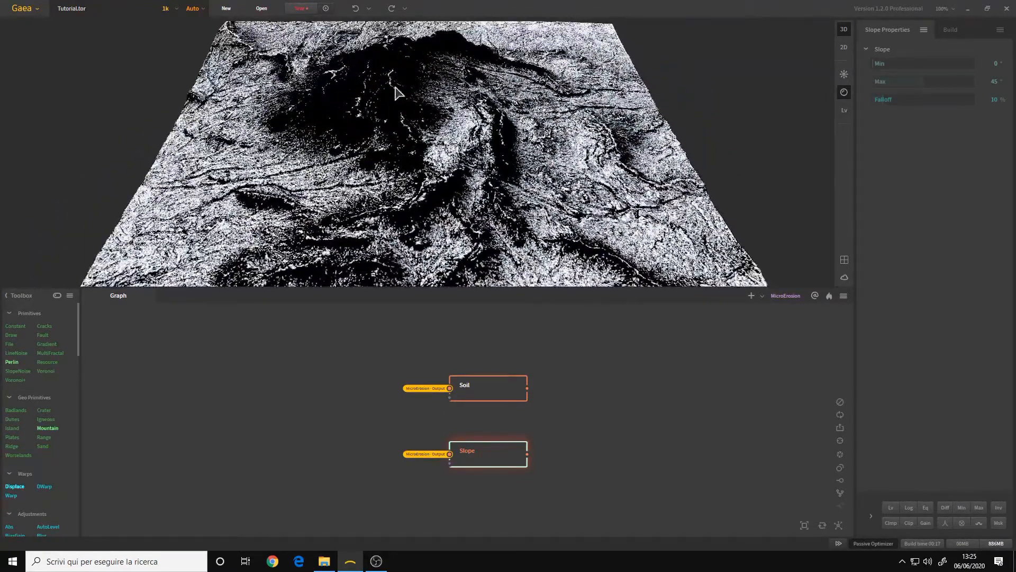
{"action": "left_click_drag", "start_coordinate": [424, 146], "coordinate": [406, 164]}
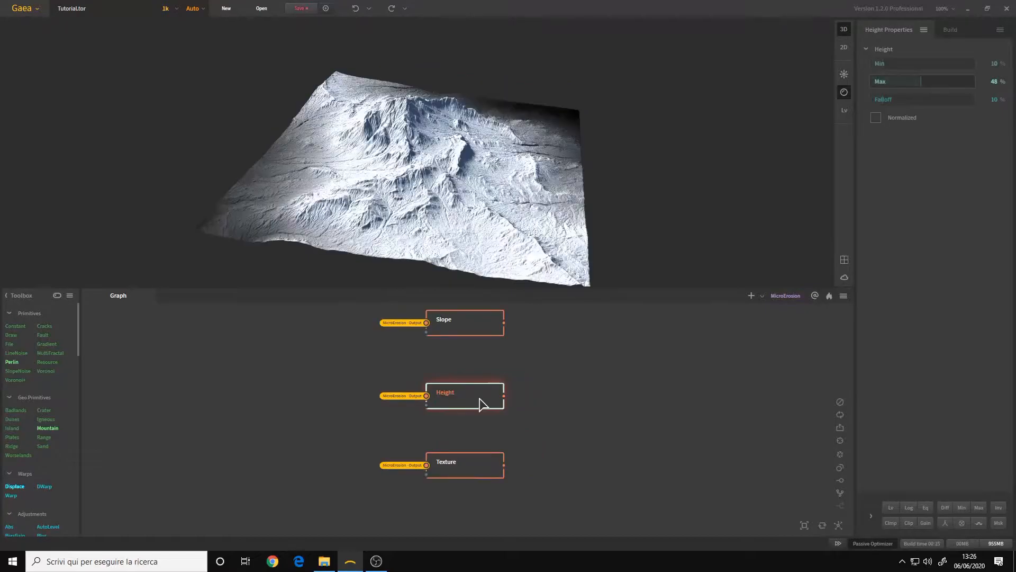
Set the Height node's Min to 17% so the mask starts higher up the mountain
{"action": "mouse_move", "coordinate": [449, 188]}
{"action": "left_mouse_down"}
{"action": "mouse_move", "coordinate": [373, 207]}
{"action": "mouse_move", "coordinate": [358, 179]}
{"action": "mouse_move", "coordinate": [415, 171]}
{"action": "mouse_move", "coordinate": [440, 190]}
{"action": "left_mouse_up"}
{"action": "scroll", "coordinate": [442, 187], "scroll_direction": "up", "scroll_amount": 3}
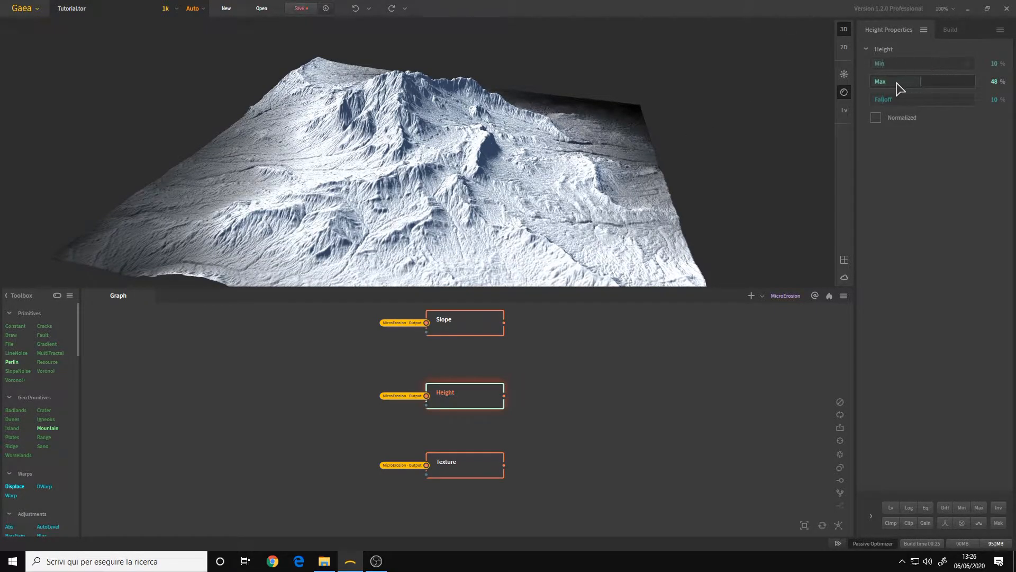
{"action": "left_click", "coordinate": [902, 63]}
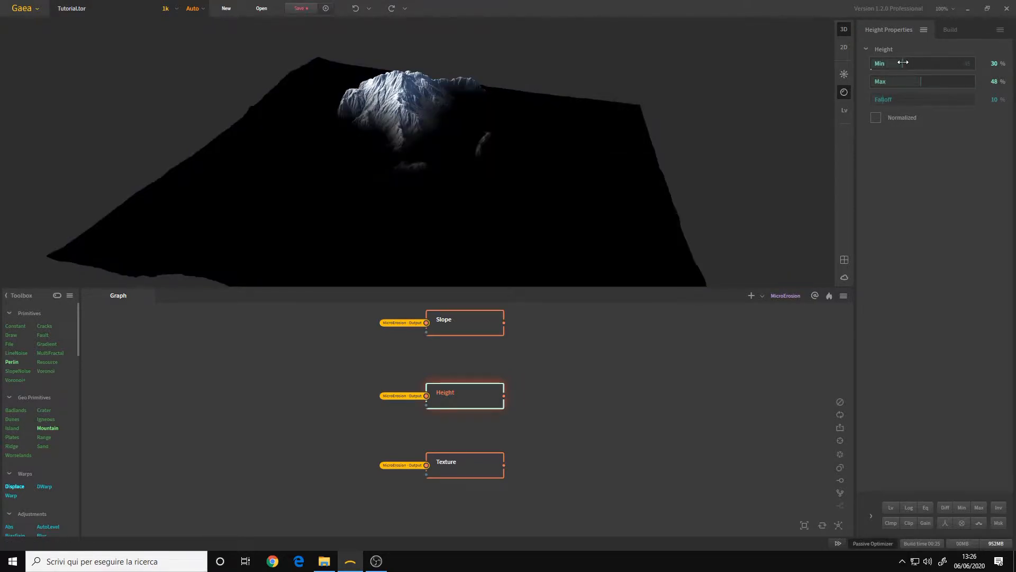
{"action": "left_click_drag", "start_coordinate": [895, 62], "coordinate": [879, 64]}
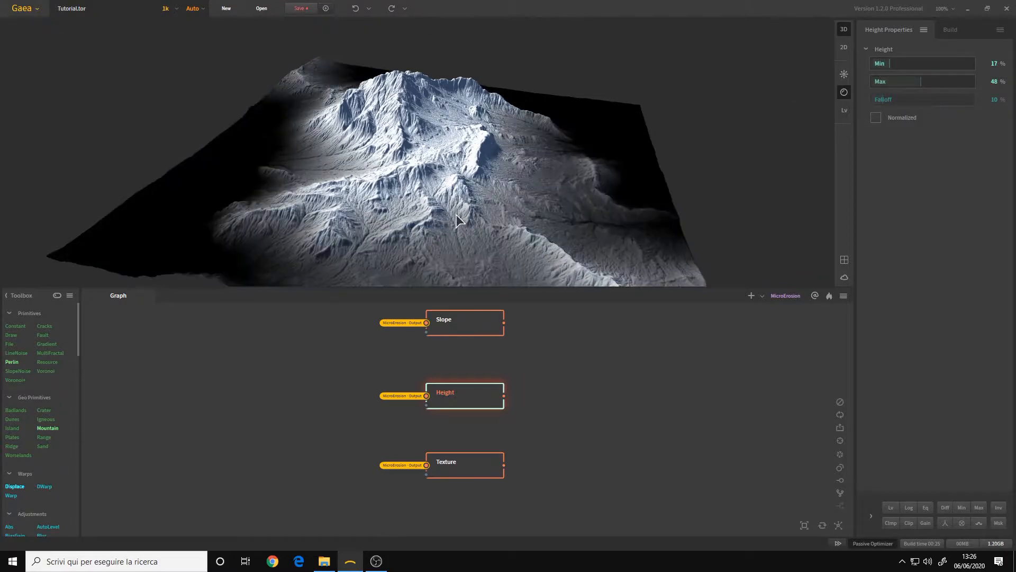
Preview the Texture node and examine its mask on the terrain
{"action": "left_click", "coordinate": [476, 468]}
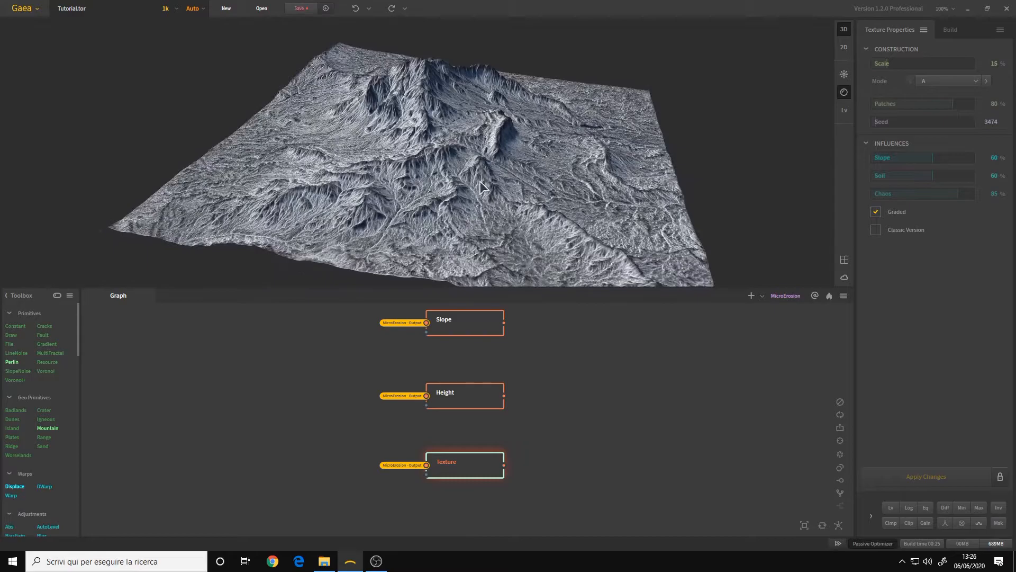
{"action": "left_click_drag", "start_coordinate": [446, 180], "coordinate": [437, 201]}
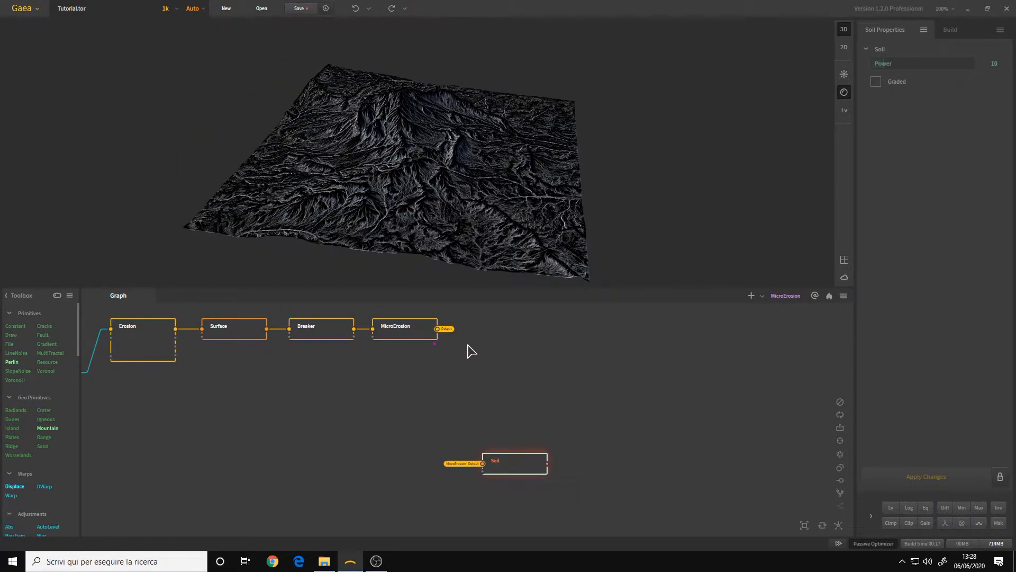
Set the preview resolution to 2k, and enable Graded on the Soil node and apply the change
{"action": "left_click", "coordinate": [165, 52]}
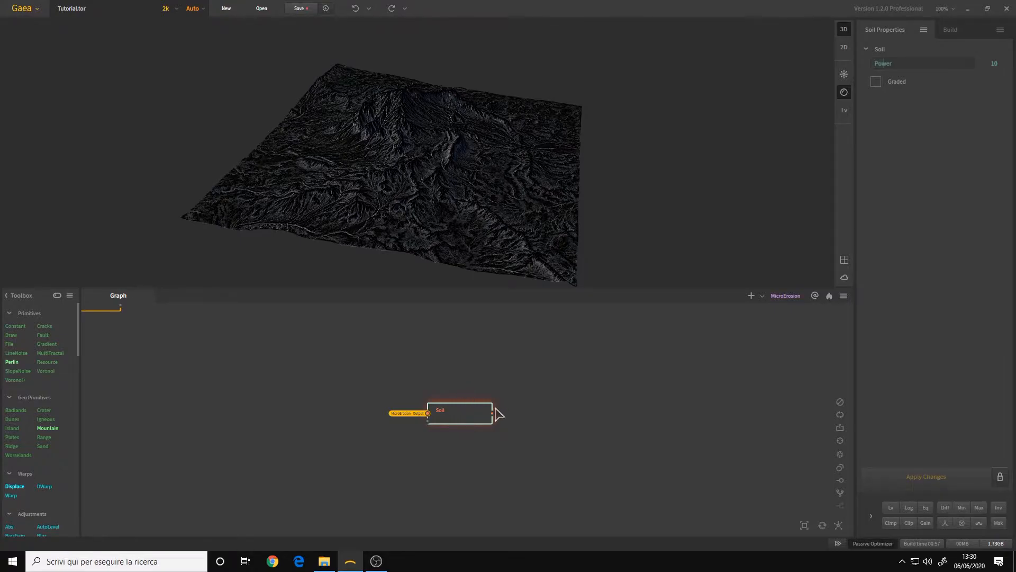
{"action": "left_click", "coordinate": [876, 82]}
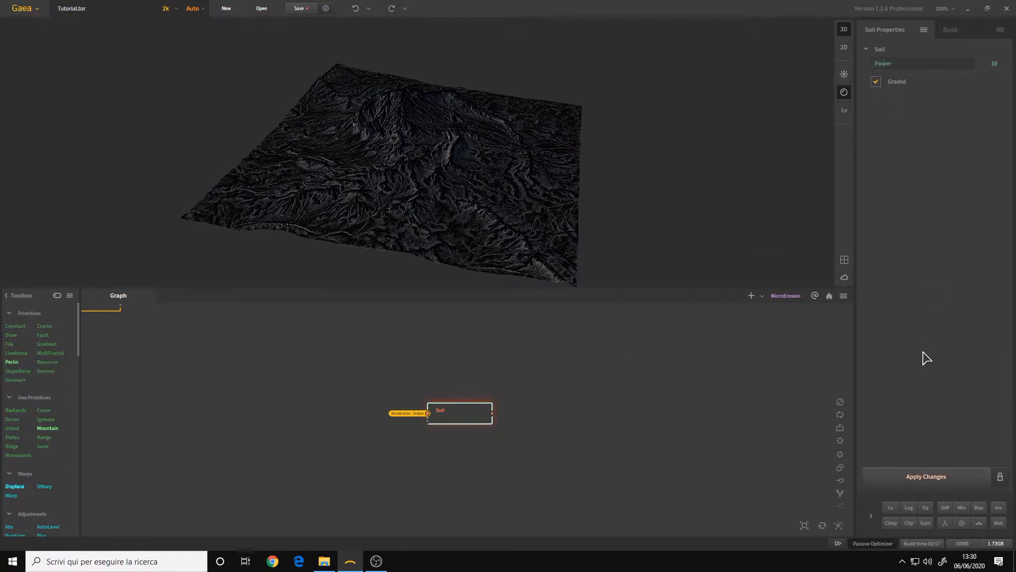
{"action": "left_click", "coordinate": [927, 478]}
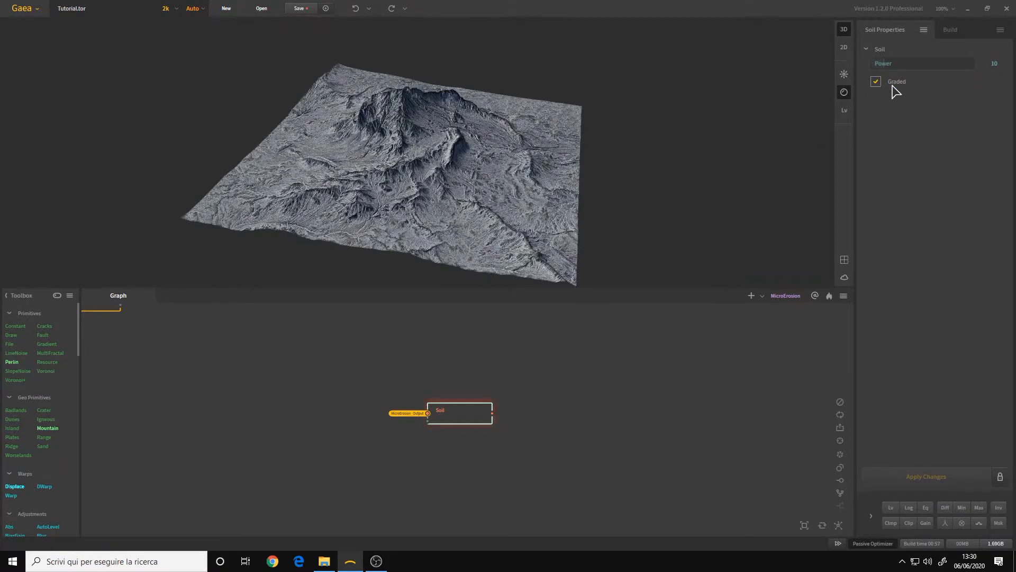
Examine the graded Soil mask on the terrain and rebuild it with Graded turned off for comparison
{"action": "scroll", "coordinate": [465, 209], "scroll_direction": "up", "scroll_amount": 3}
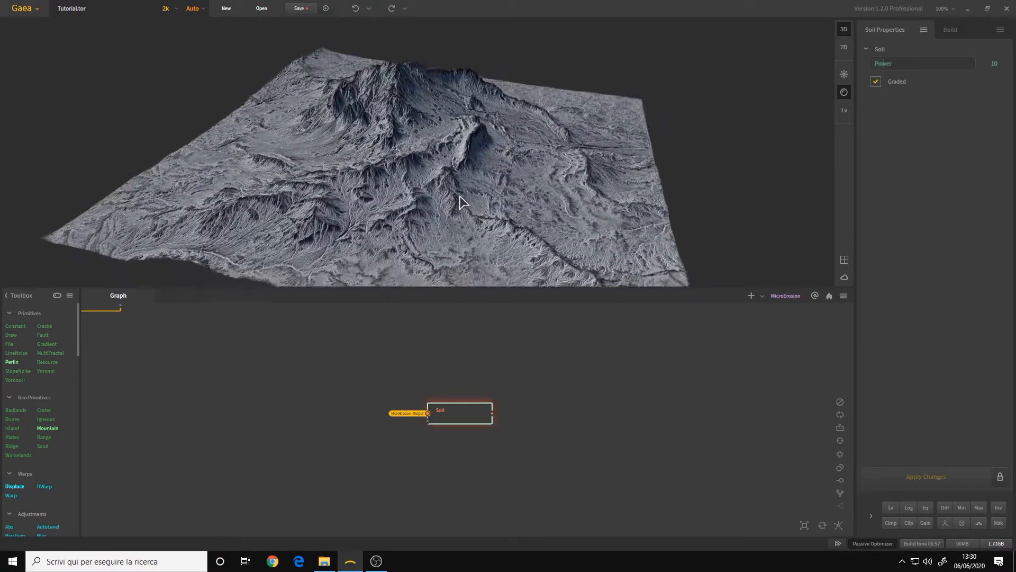
{"action": "scroll", "coordinate": [444, 177], "scroll_direction": "down", "scroll_amount": 3}
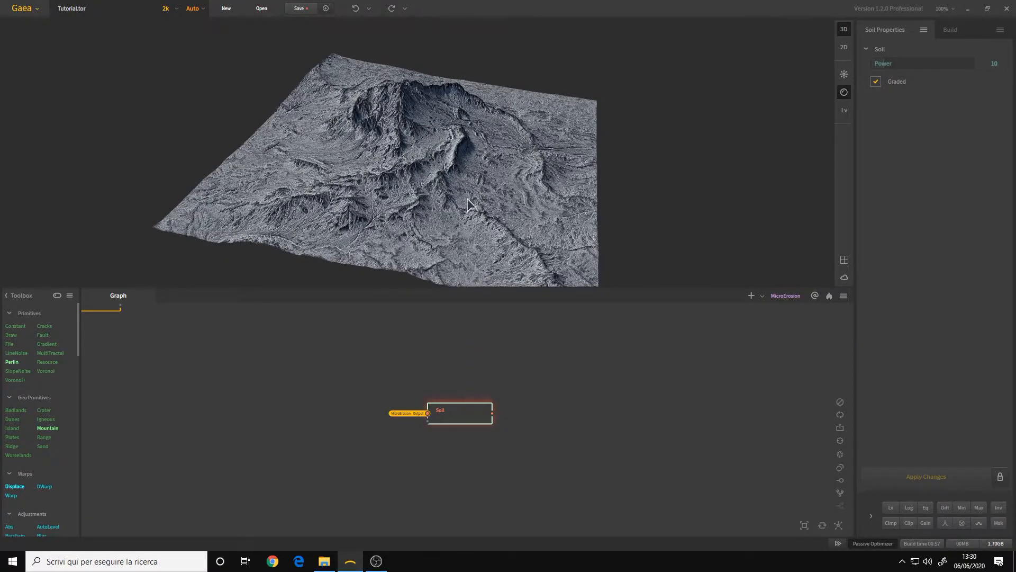
{"action": "left_click_drag", "start_coordinate": [471, 196], "coordinate": [405, 174]}
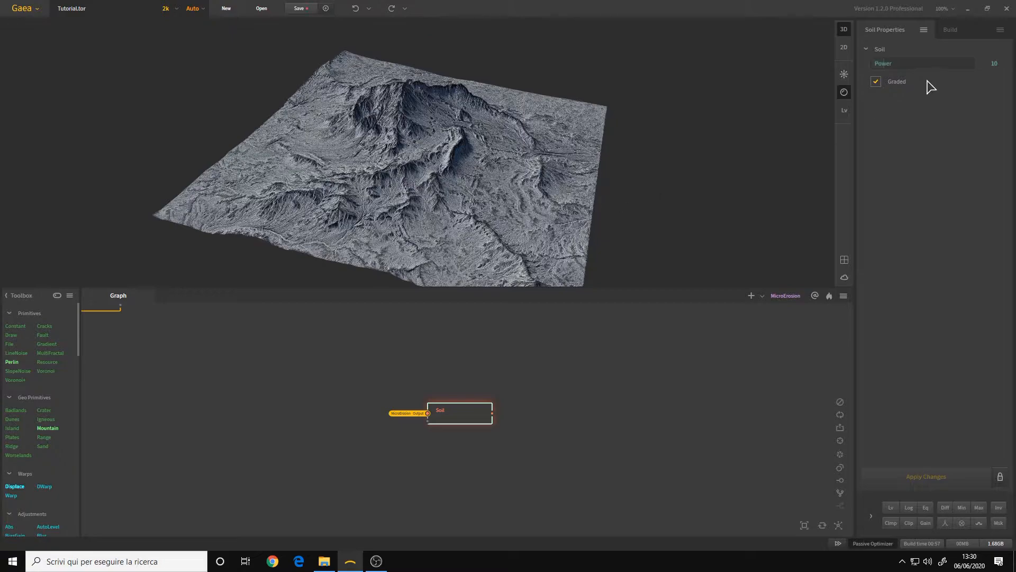
{"action": "left_click", "coordinate": [934, 479]}
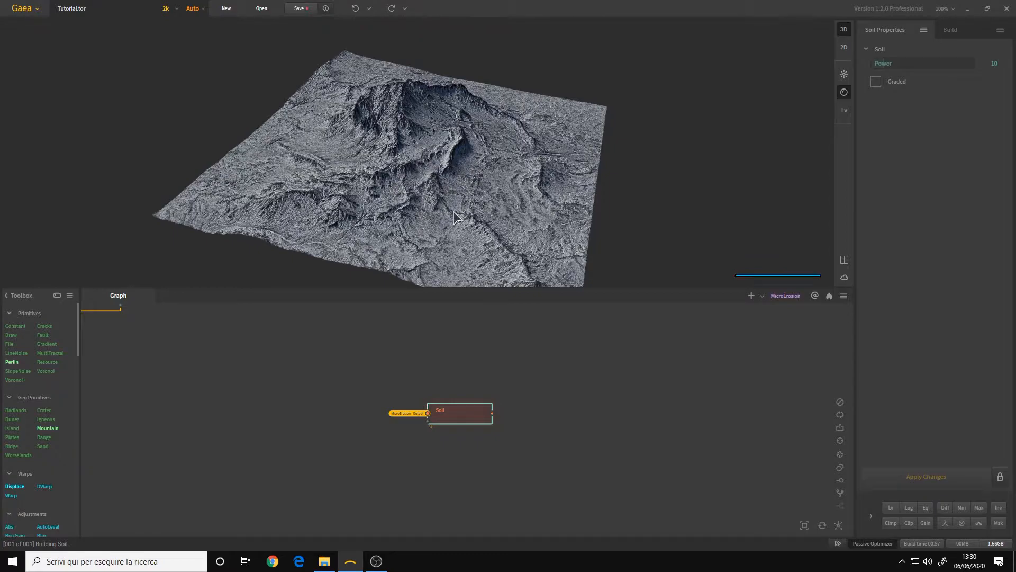
{"action": "left_click_drag", "start_coordinate": [371, 198], "coordinate": [364, 209]}
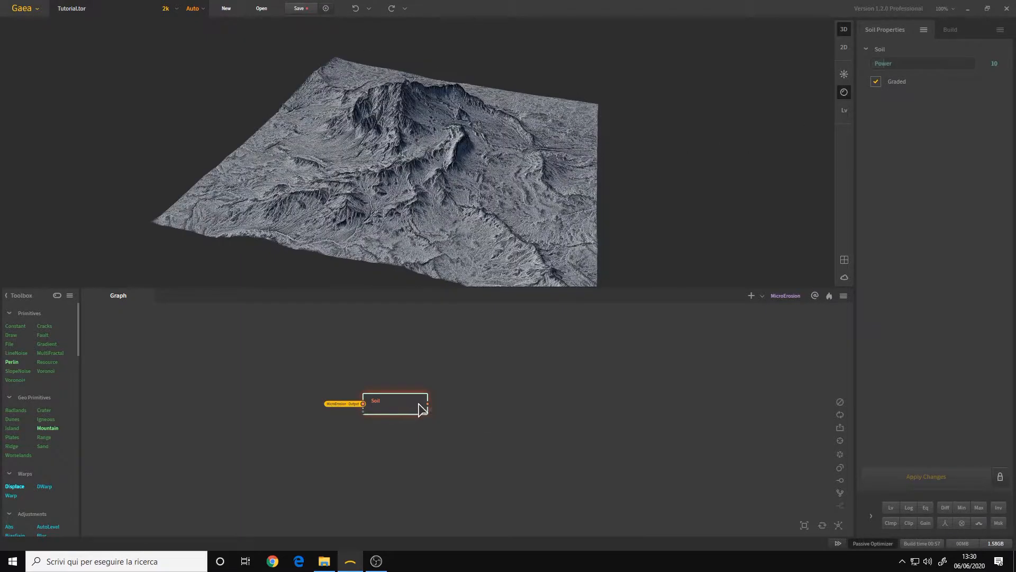
Add a SatMaps color node beside the Soil node, fed from the Soil output
{"action": "left_click_drag", "start_coordinate": [427, 403], "coordinate": [480, 405]}
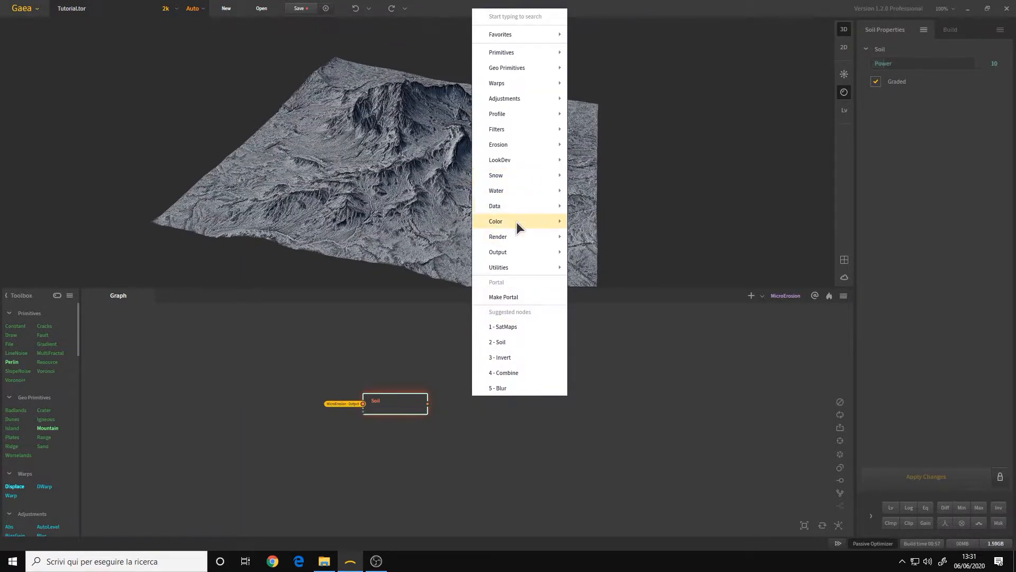
{"action": "mouse_move", "coordinate": [517, 222]}
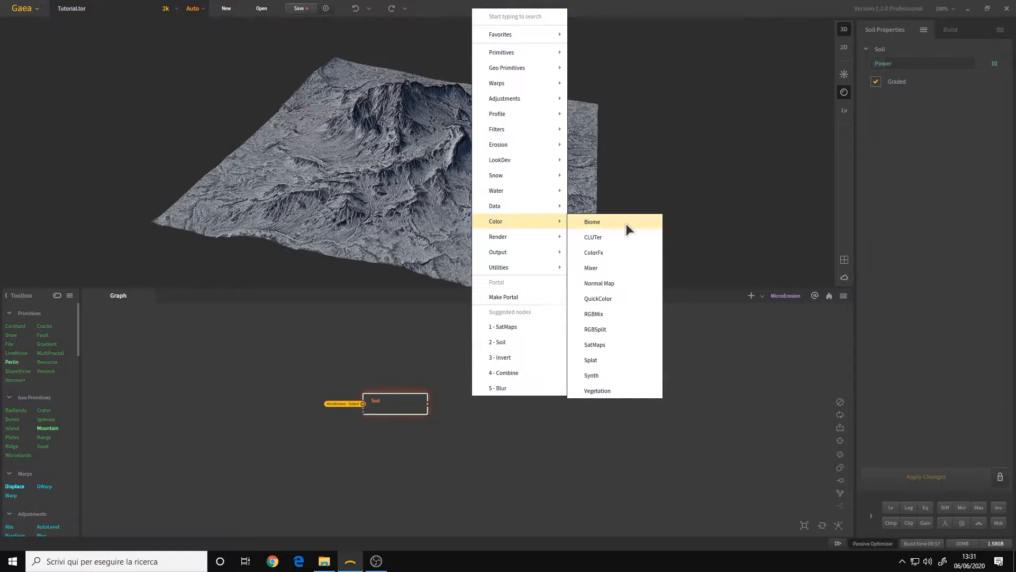
{"action": "left_click", "coordinate": [608, 345]}
{"action": "left_click_drag", "start_coordinate": [513, 418], "coordinate": [496, 406]}
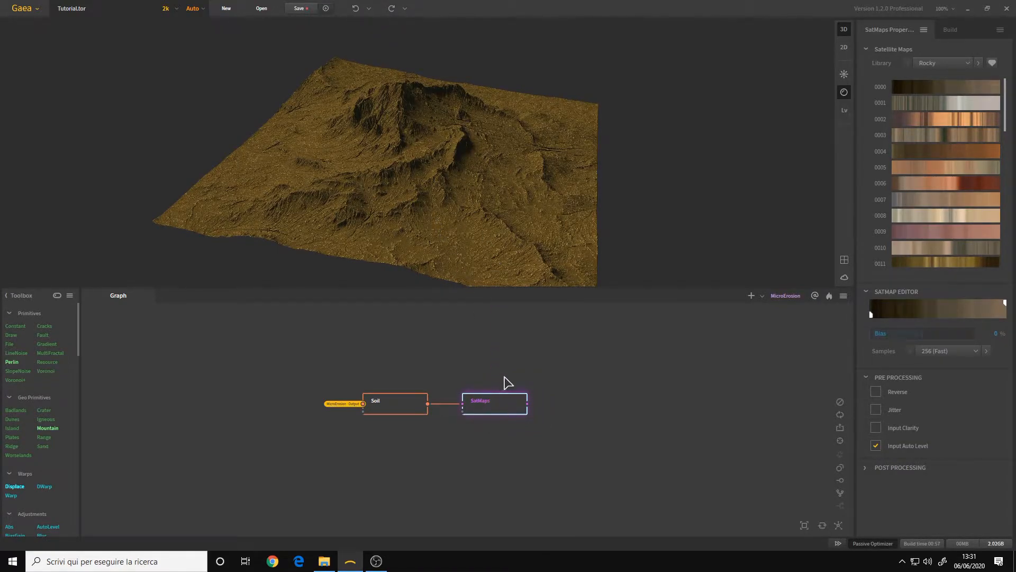
Apply gradient 0002 from the Rocky library to the SatMaps node and check the coloured terrain
{"action": "mouse_move", "coordinate": [469, 200]}
{"action": "left_mouse_down"}
{"action": "mouse_move", "coordinate": [392, 233]}
{"action": "mouse_move", "coordinate": [447, 191]}
{"action": "mouse_move", "coordinate": [467, 212]}
{"action": "left_mouse_up"}
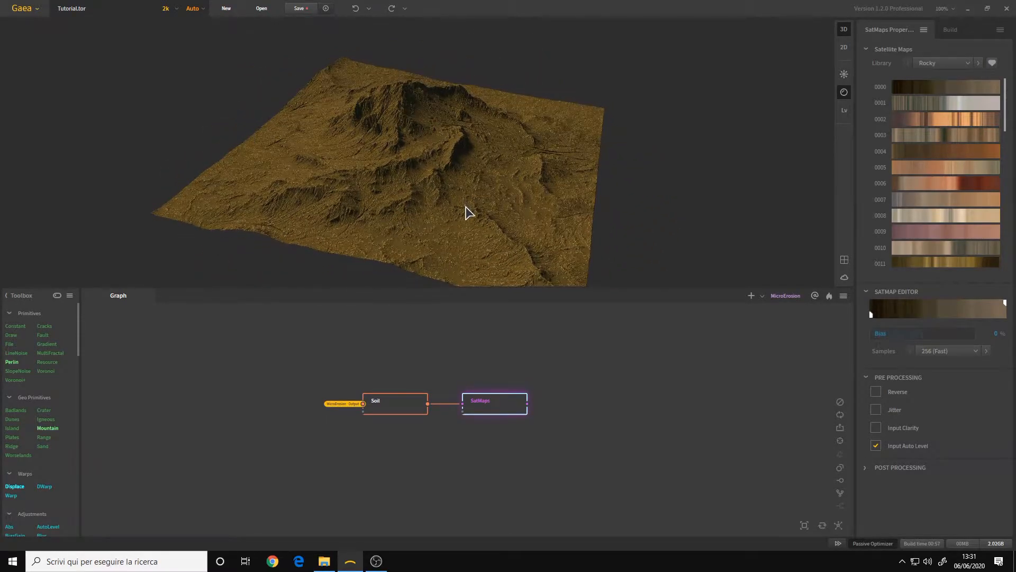
{"action": "left_click", "coordinate": [956, 119]}
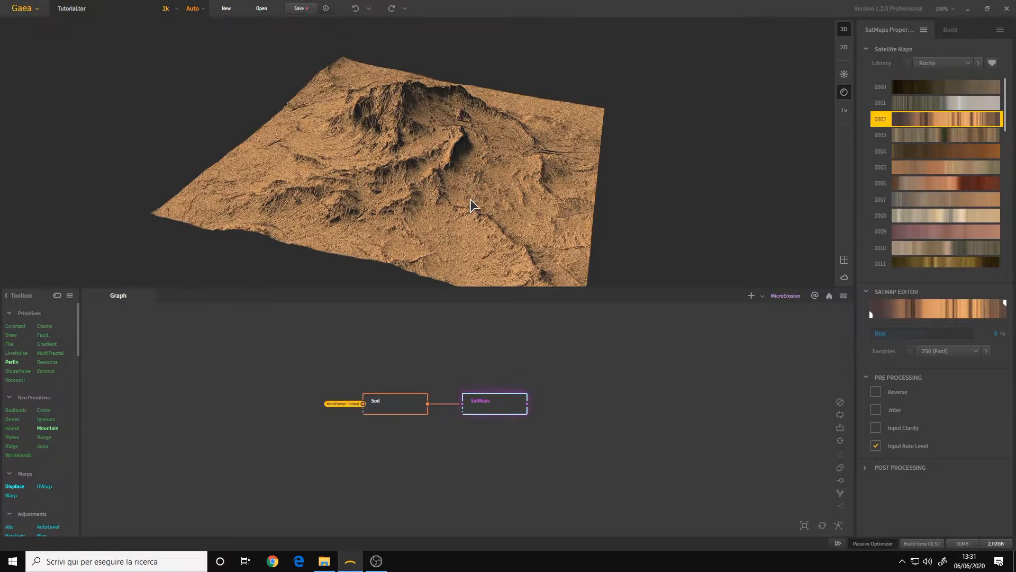
{"action": "left_click_drag", "start_coordinate": [469, 201], "coordinate": [473, 210]}
Add a QuickColor node below the SatMaps node, fed from the Soil output
{"action": "left_click", "coordinate": [482, 438]}
{"action": "left_click_drag", "start_coordinate": [454, 442], "coordinate": [450, 419]}
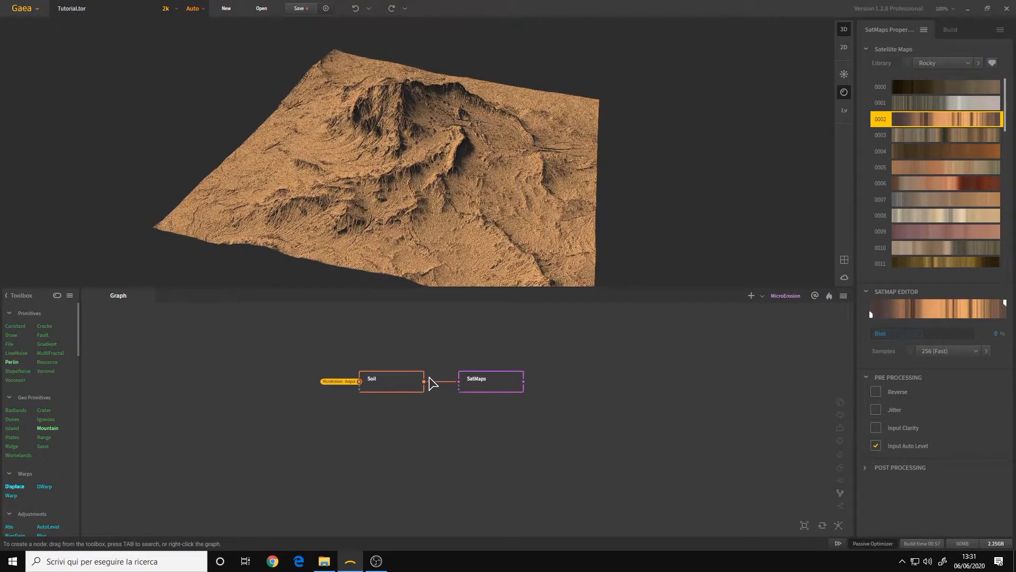
{"action": "right_click", "coordinate": [462, 436]}
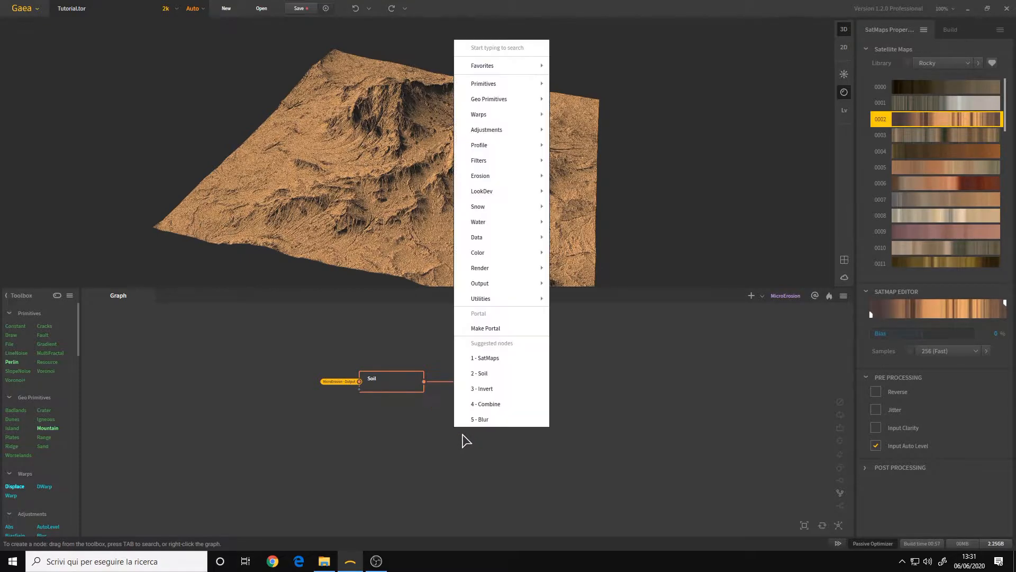
{"action": "mouse_move", "coordinate": [509, 252]}
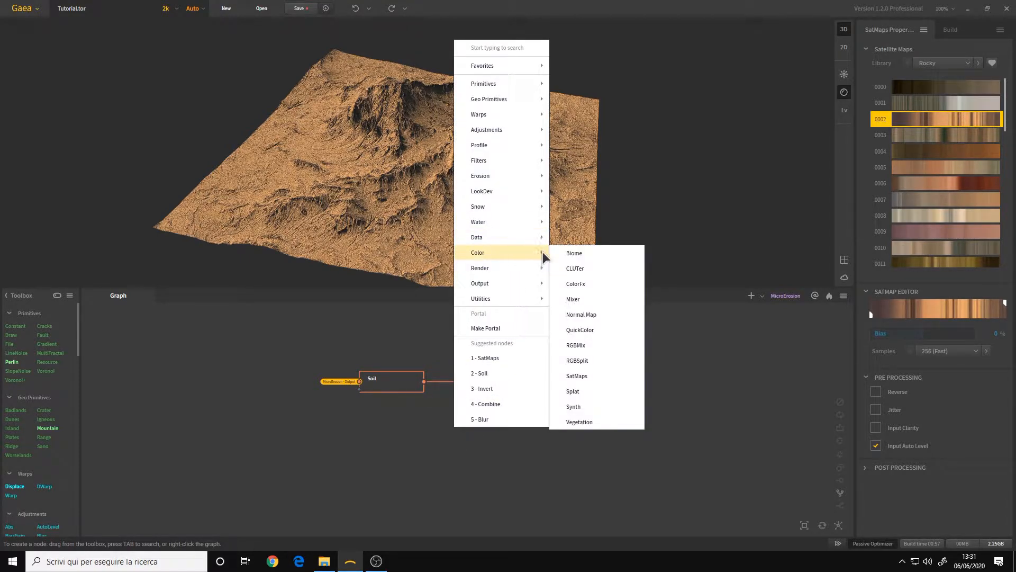
{"action": "left_click", "coordinate": [595, 329]}
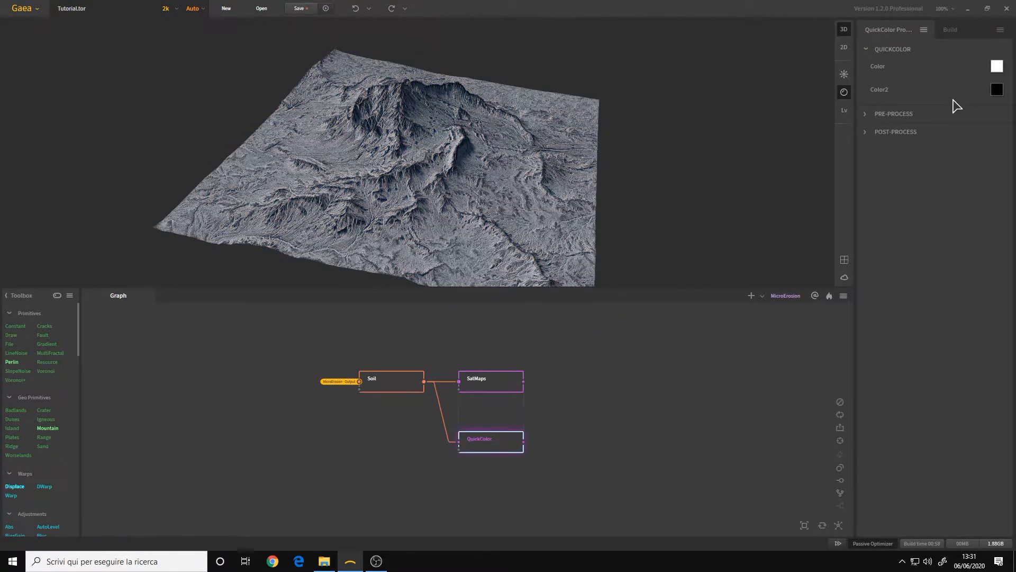
Set the QuickColor node's first color to green #69A73B
{"action": "left_click", "coordinate": [997, 67]}
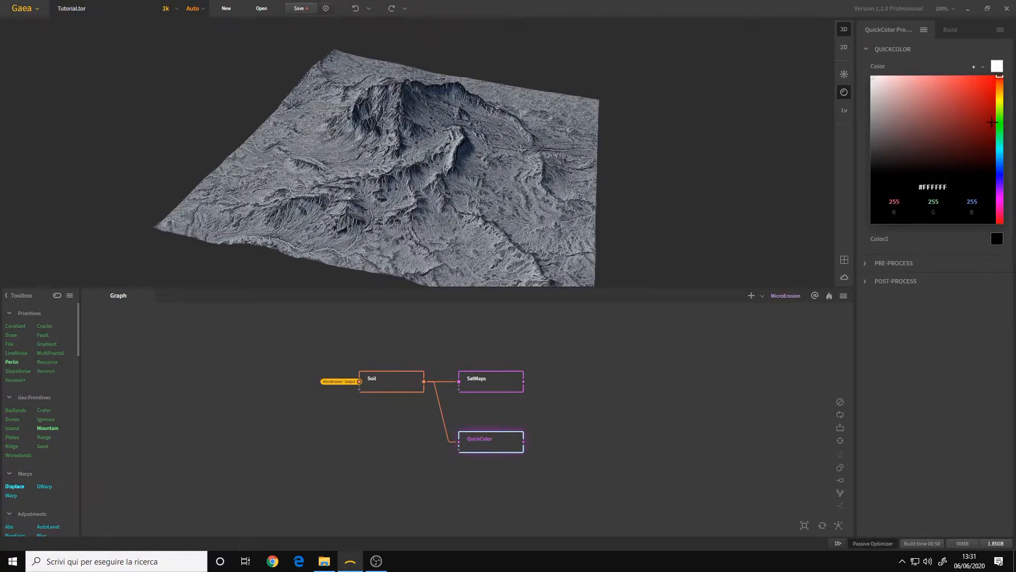
{"action": "left_click", "coordinate": [1001, 113]}
{"action": "left_click", "coordinate": [935, 119]}
{"action": "left_click", "coordinate": [951, 109]}
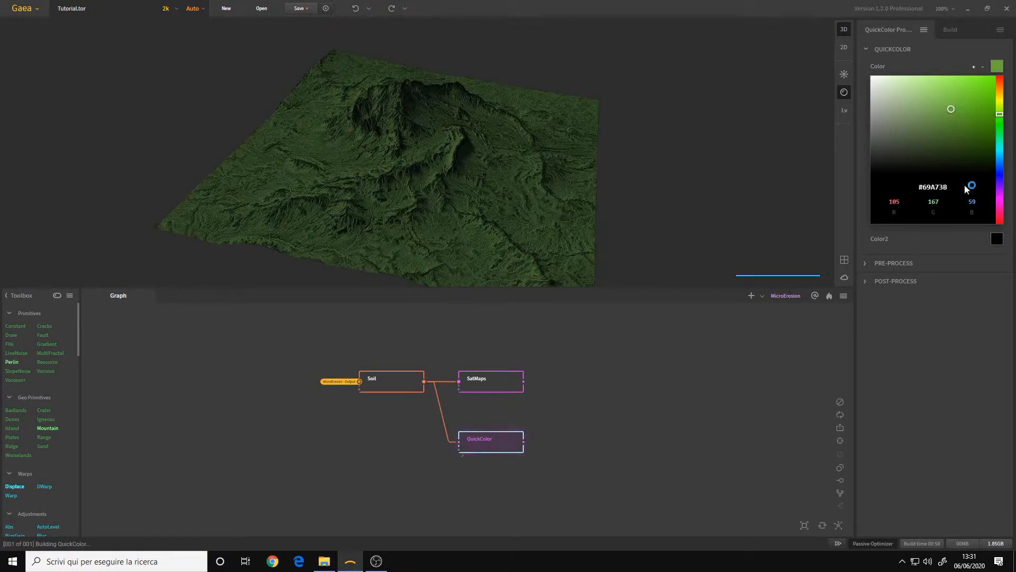
Set the QuickColor node's second color to red #BE3B3B and check the two-color terrain
{"action": "left_click", "coordinate": [997, 240]}
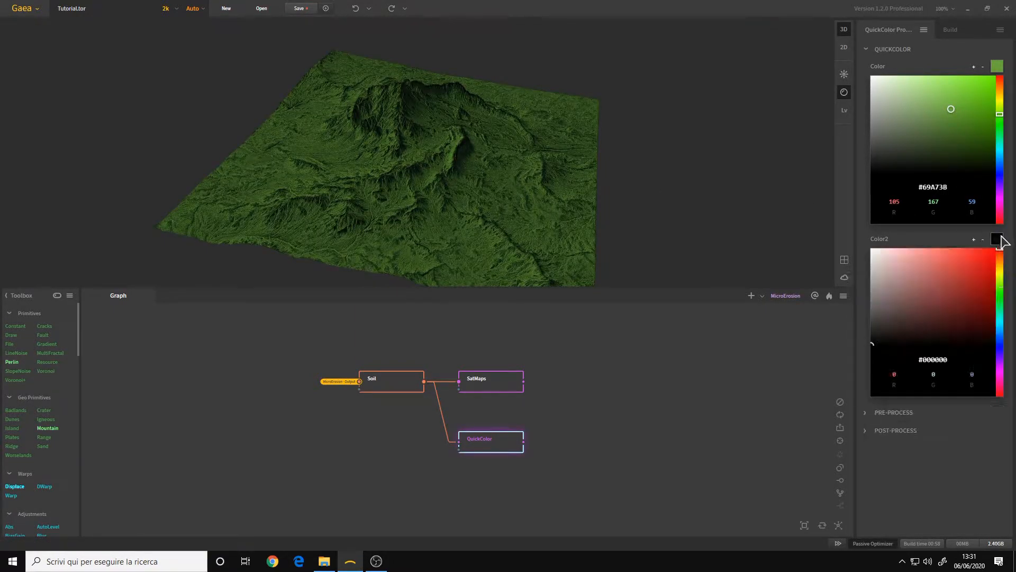
{"action": "left_click", "coordinate": [956, 273]}
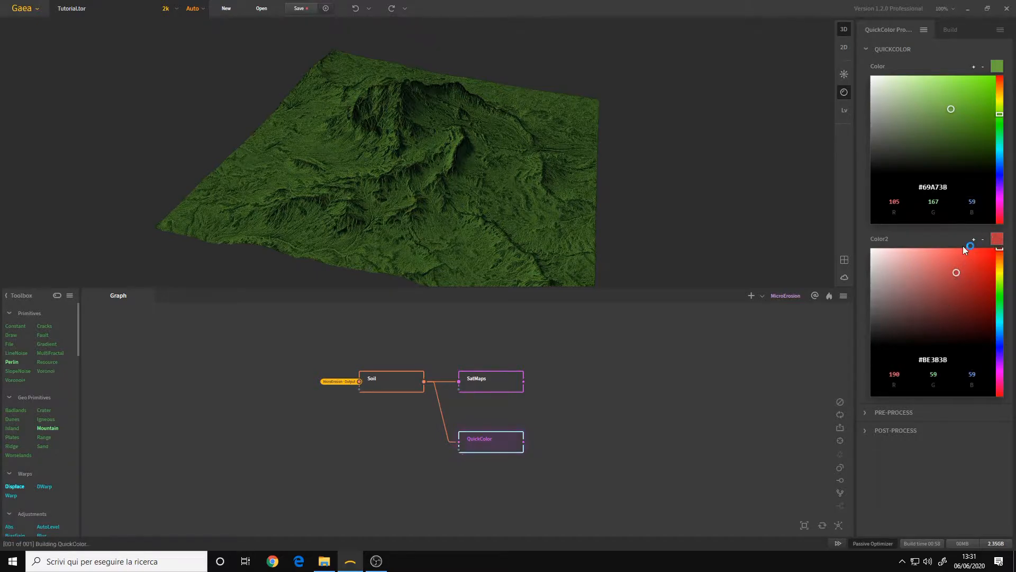
{"action": "left_click_drag", "start_coordinate": [430, 192], "coordinate": [445, 179]}
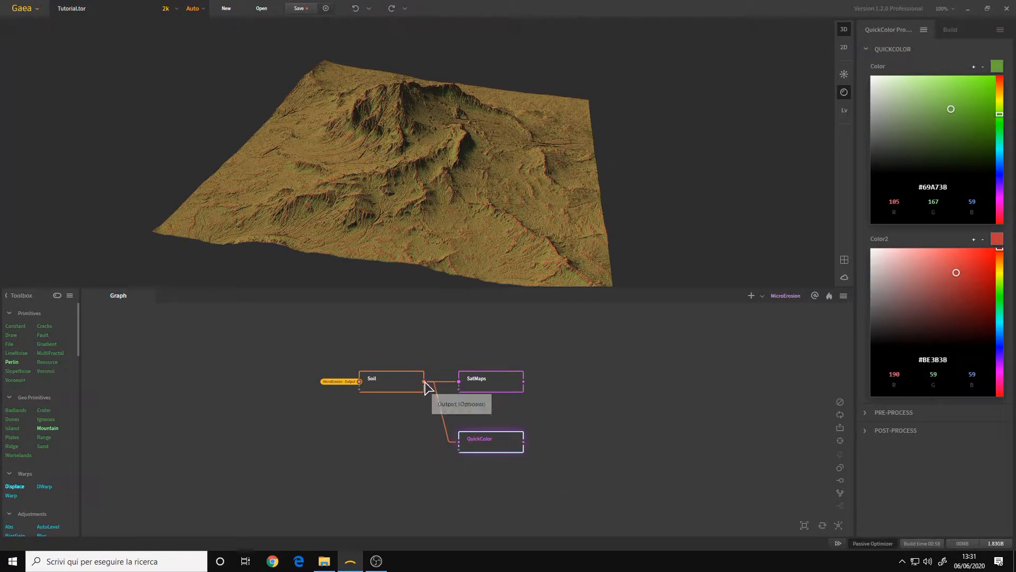
Add a CLUTer node fed from the Soil output and line it up below the QuickColor node
{"action": "right_click", "coordinate": [448, 493]}
{"action": "mouse_move", "coordinate": [494, 293]}
{"action": "left_click", "coordinate": [579, 319]}
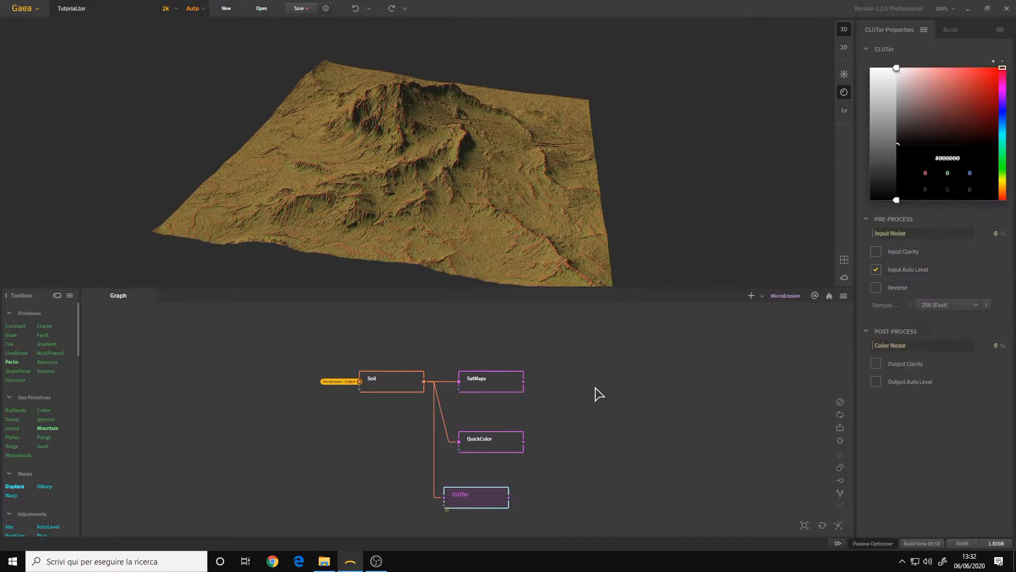
{"action": "middle_click_drag", "start_coordinate": [605, 421], "coordinate": [603, 400]}
{"action": "left_click_drag", "start_coordinate": [468, 483], "coordinate": [482, 482]}
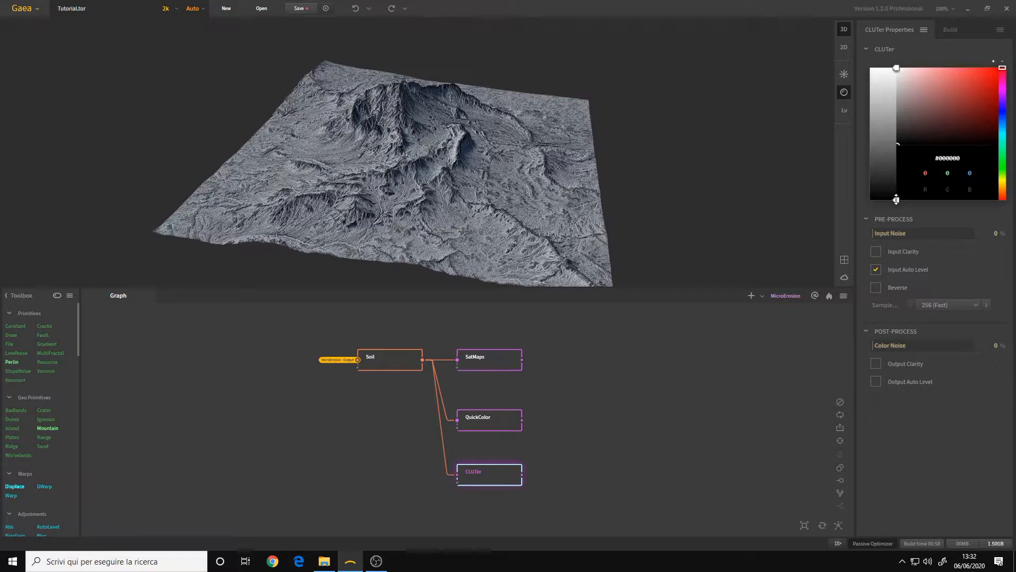
Set the CLUTer gradient's black end stop to green #307629 and add three evenly spaced stops between the two ends
{"action": "left_click", "coordinate": [1002, 157]}
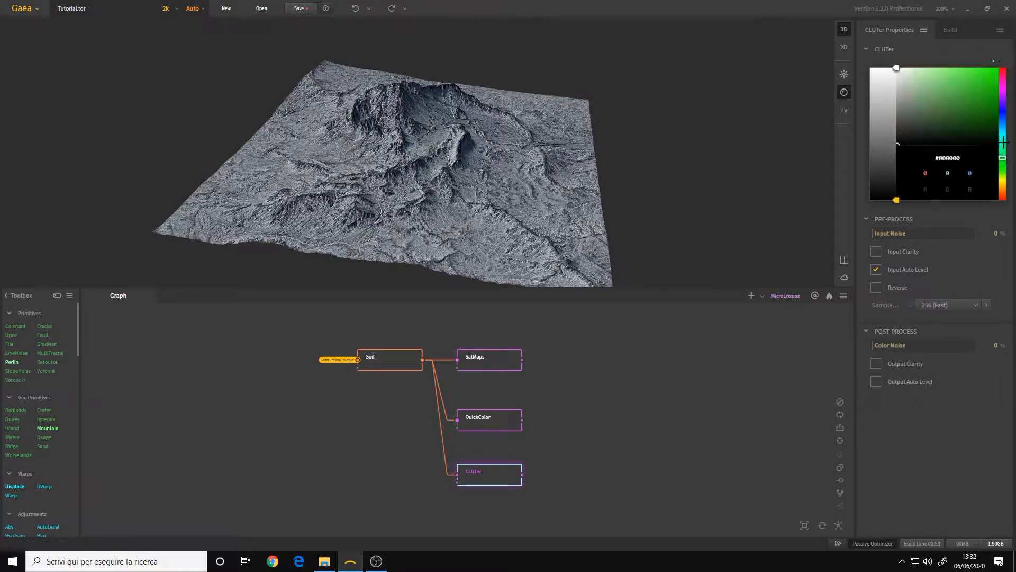
{"action": "left_click", "coordinate": [961, 107]}
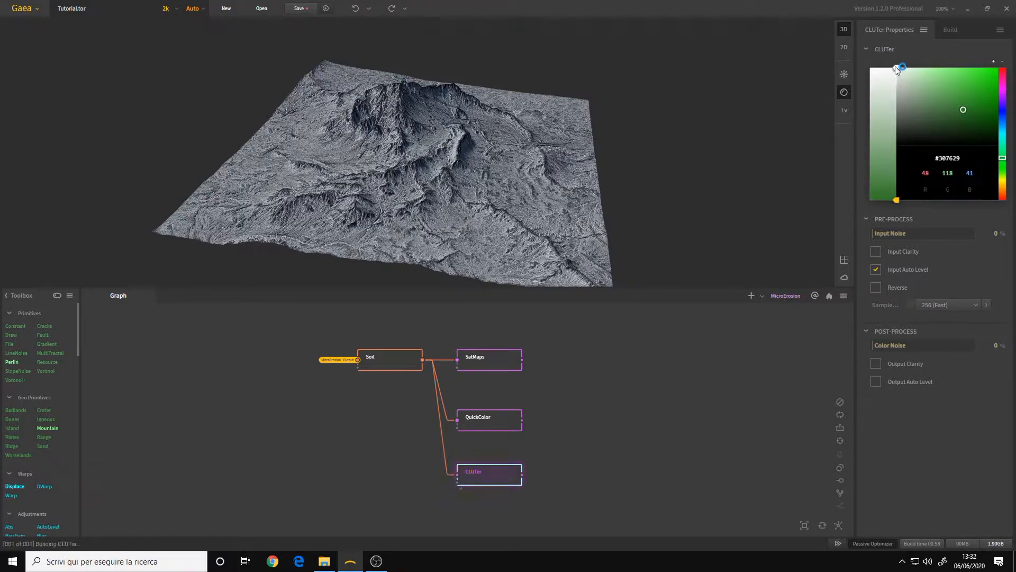
{"action": "left_click", "coordinate": [886, 136]}
{"action": "left_click", "coordinate": [886, 168]}
{"action": "left_click", "coordinate": [886, 101]}
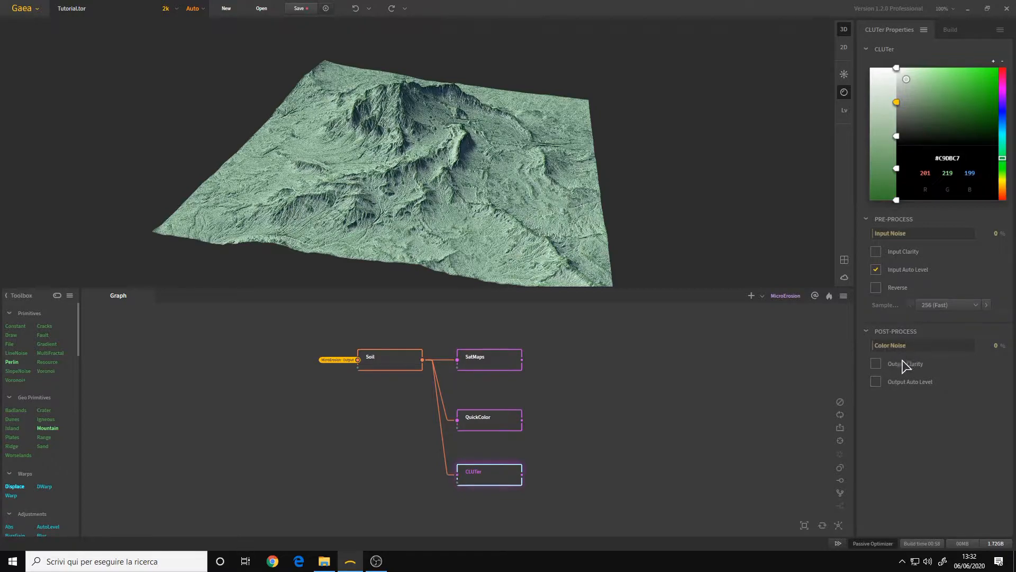
Recolor the CLUTer gradient's middle stop tan and the stop nearest the white end #8D926A, and check the terrain
{"action": "left_click", "coordinate": [896, 136]}
{"action": "left_click", "coordinate": [896, 102]}
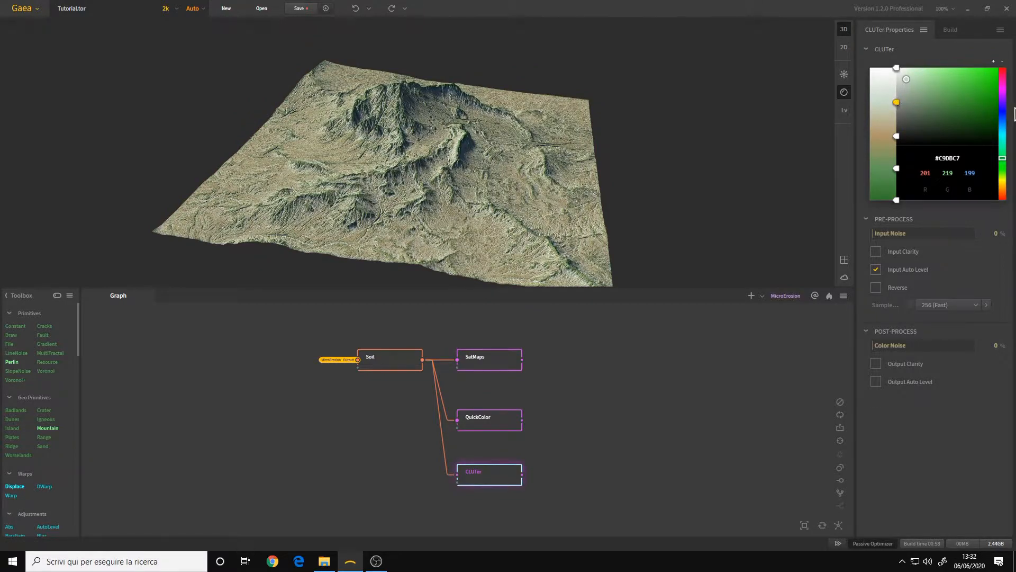
{"action": "left_click_drag", "start_coordinate": [1003, 161], "coordinate": [1002, 176]}
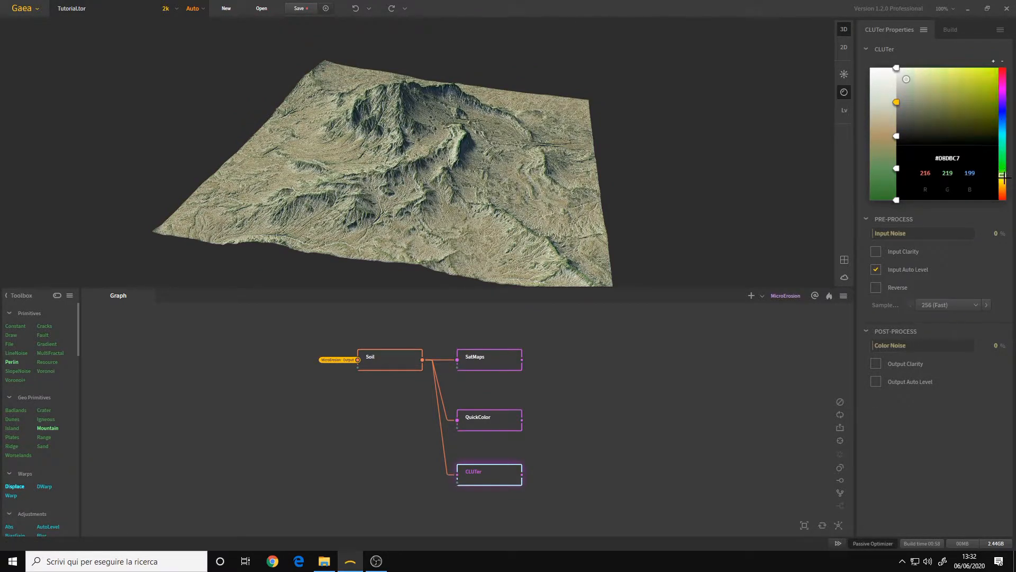
{"action": "left_click", "coordinate": [924, 100]}
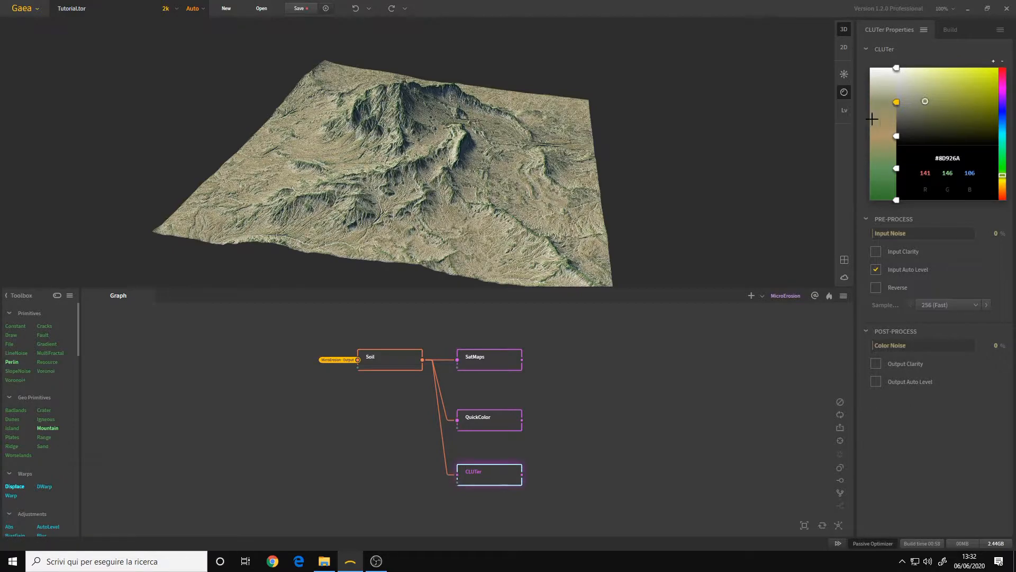
{"action": "mouse_move", "coordinate": [465, 204]}
{"action": "left_mouse_down"}
{"action": "mouse_move", "coordinate": [409, 205]}
{"action": "mouse_move", "coordinate": [397, 186]}
{"action": "mouse_move", "coordinate": [461, 189]}
{"action": "left_mouse_up"}
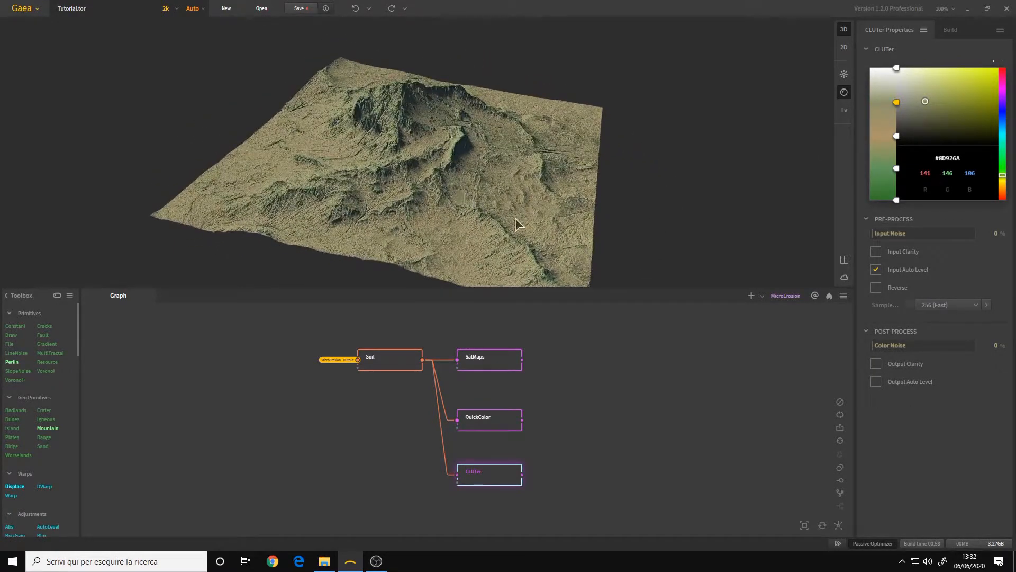
Look over the available Color nodes, remove the QuickColor and CLUTer nodes, and display the terrain with the remaining SatMaps node
{"action": "left_click_drag", "start_coordinate": [457, 475], "coordinate": [456, 504]}
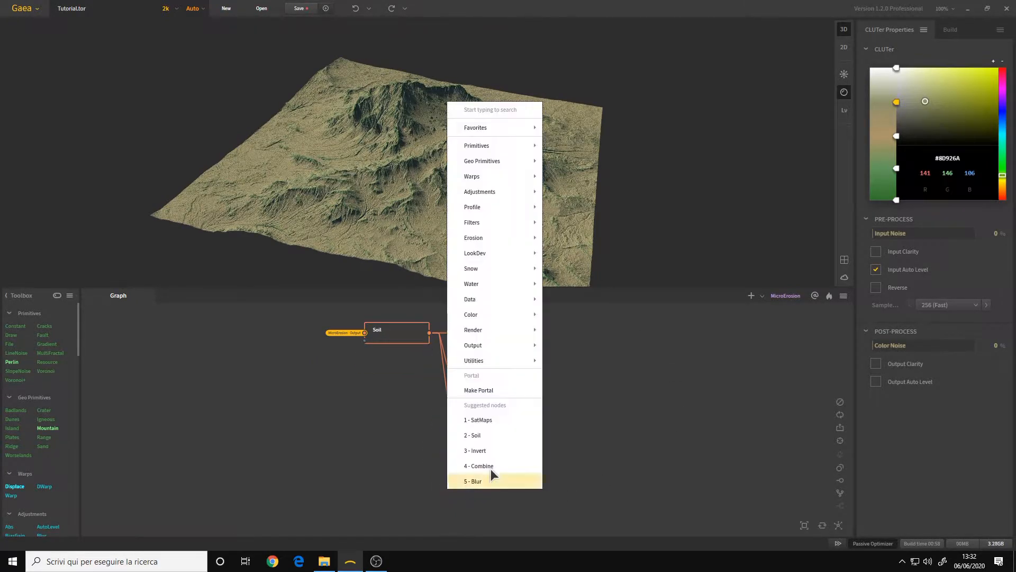
{"action": "mouse_move", "coordinate": [527, 314]}
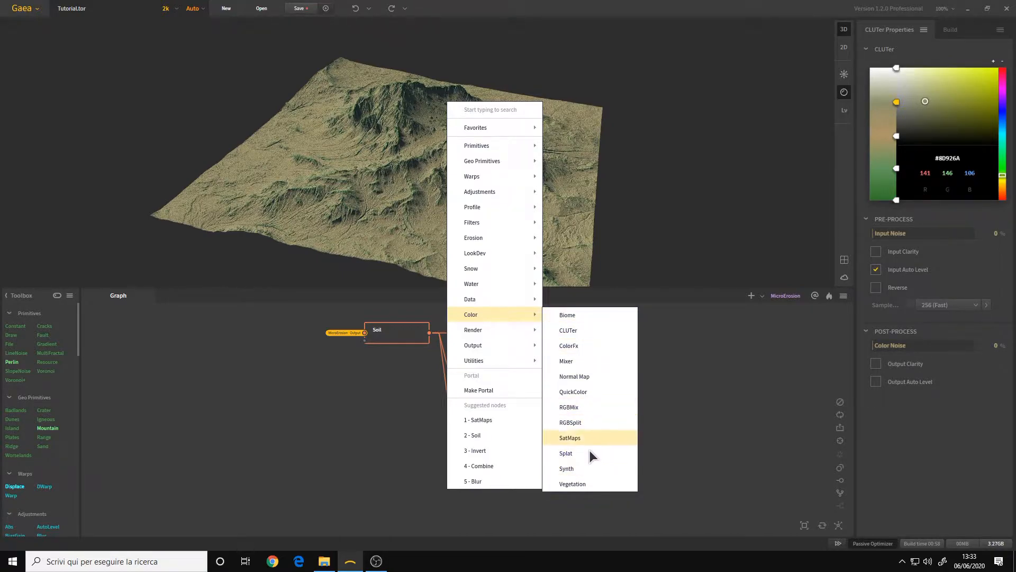
{"action": "left_click", "coordinate": [570, 438]}
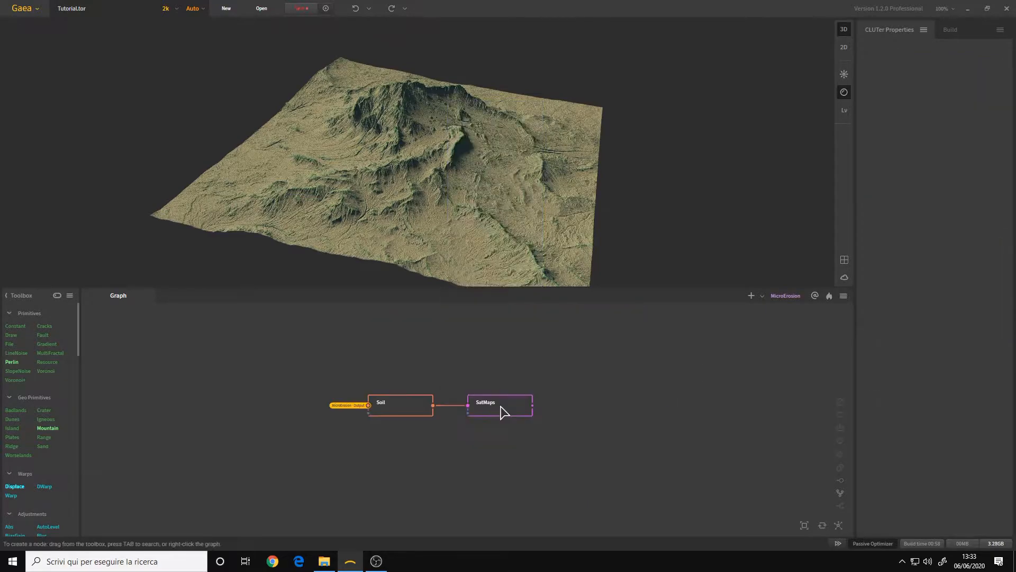
{"action": "left_click_drag", "start_coordinate": [448, 197], "coordinate": [490, 170]}
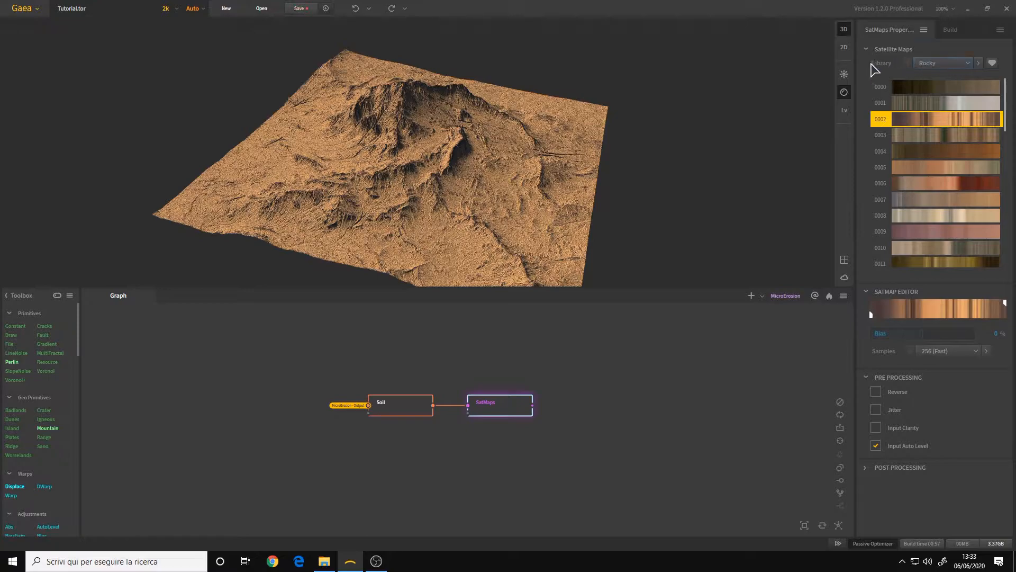
Try the Sandy and Green libraries on the SatMaps node and return to the Rocky library
{"action": "left_click", "coordinate": [957, 62]}
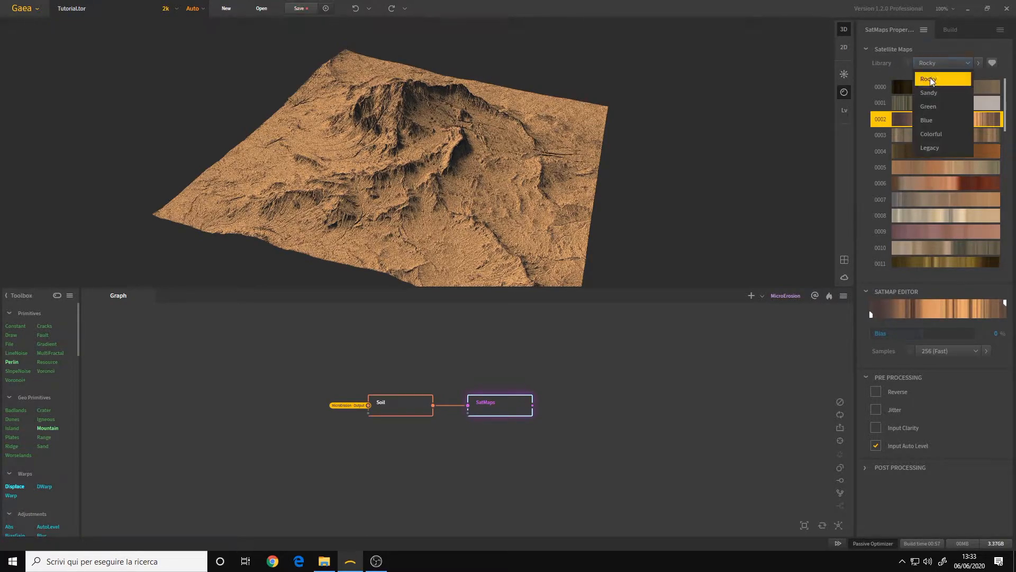
{"action": "left_click", "coordinate": [932, 94]}
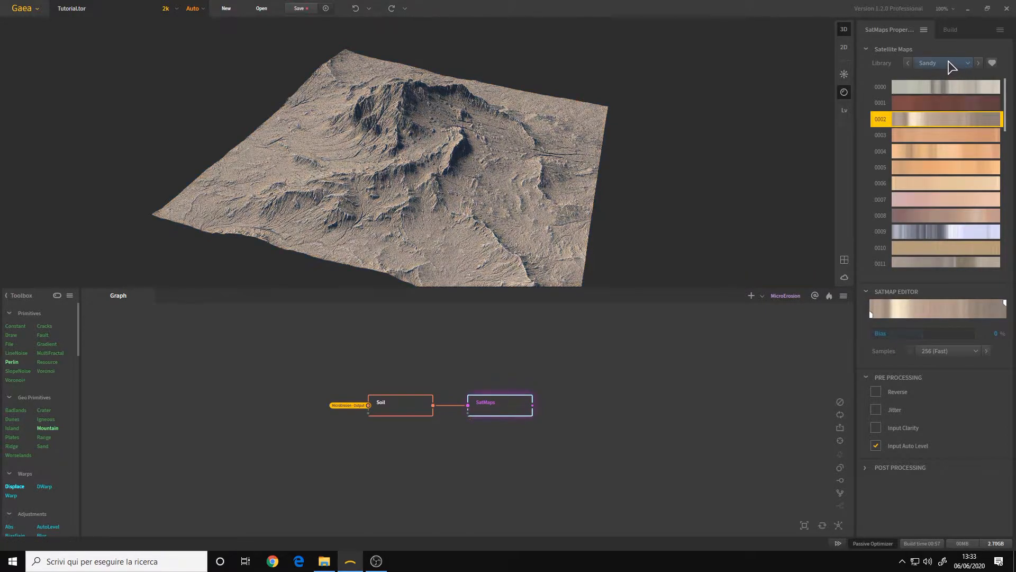
{"action": "left_click", "coordinate": [949, 64]}
{"action": "left_click", "coordinate": [938, 106]}
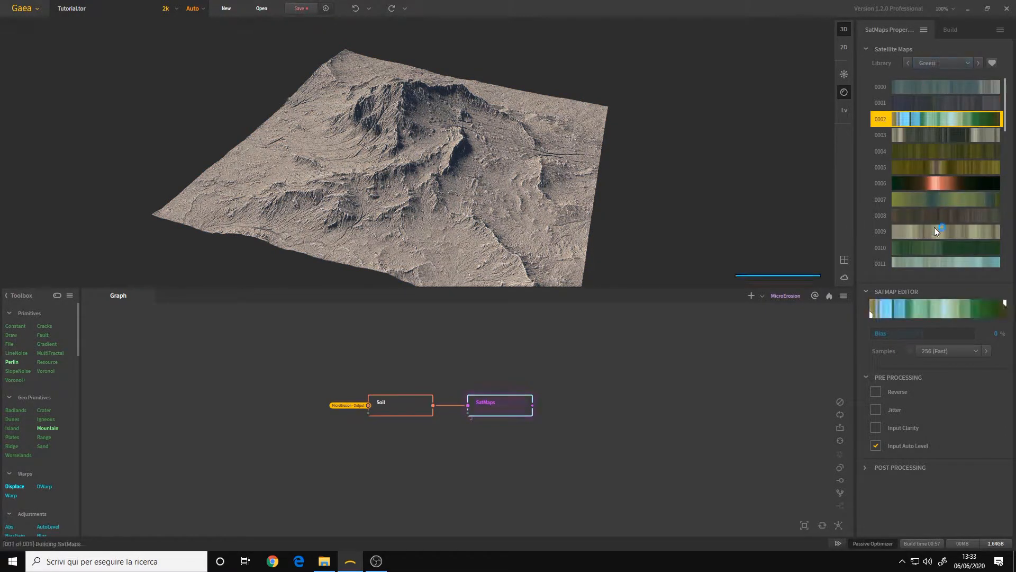
{"action": "left_click", "coordinate": [944, 64]}
{"action": "left_click", "coordinate": [939, 98]}
{"action": "left_click", "coordinate": [953, 66]}
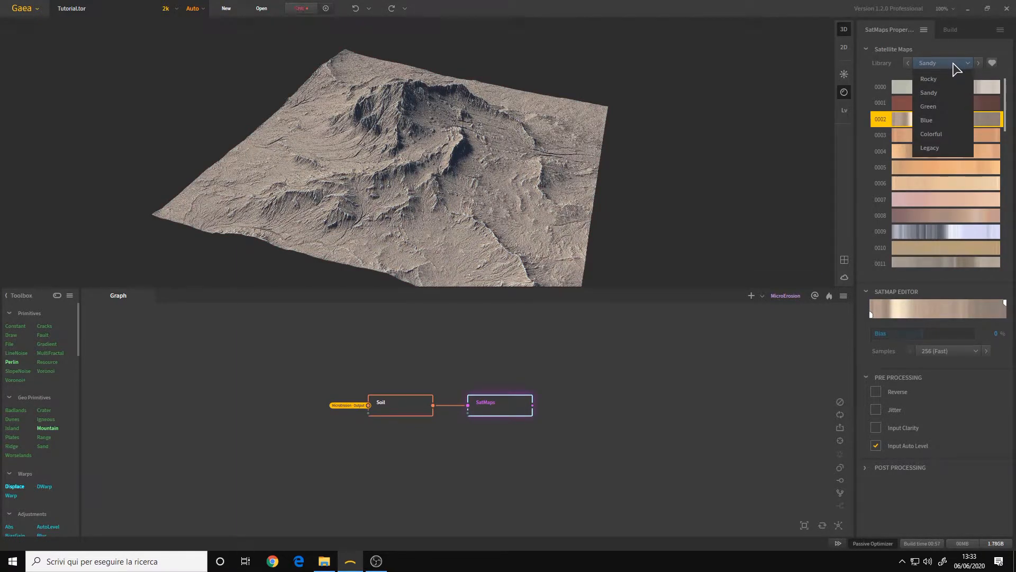
{"action": "left_click", "coordinate": [956, 68]}
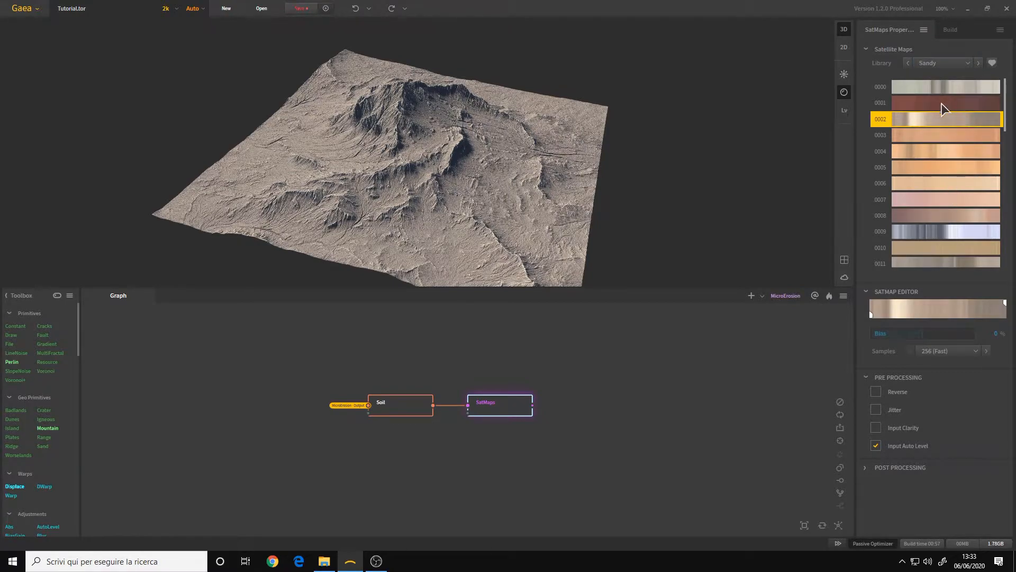
{"action": "left_click", "coordinate": [945, 65]}
{"action": "left_click", "coordinate": [946, 80]}
Try gradients 0123 and 0007 from the Rocky library on the SatMaps node
{"action": "left_click_drag", "start_coordinate": [1006, 98], "coordinate": [1007, 69]}
{"action": "scroll", "coordinate": [948, 148], "scroll_direction": "down", "scroll_amount": 3}
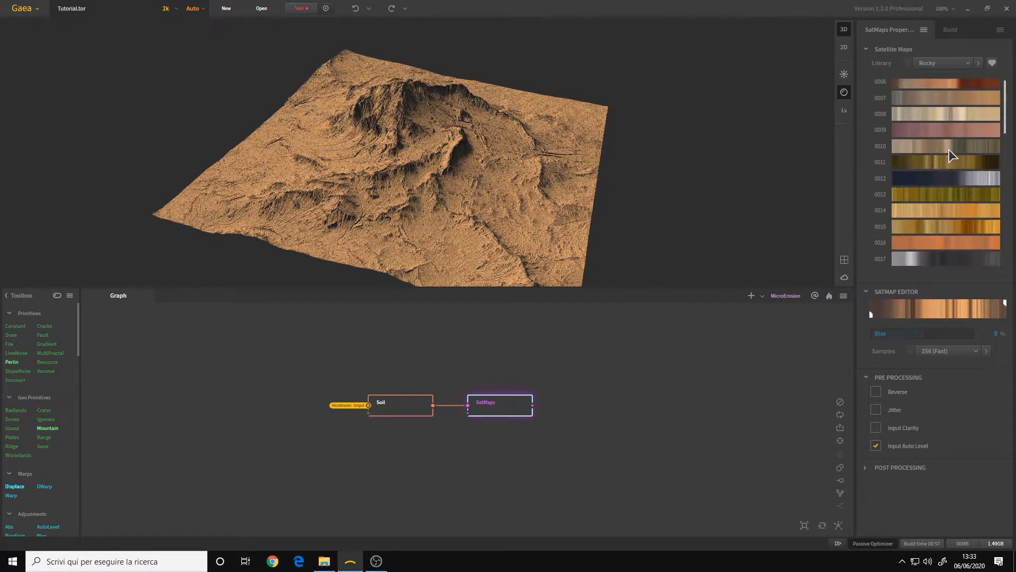
{"action": "left_click_drag", "start_coordinate": [1004, 117], "coordinate": [1009, 147]}
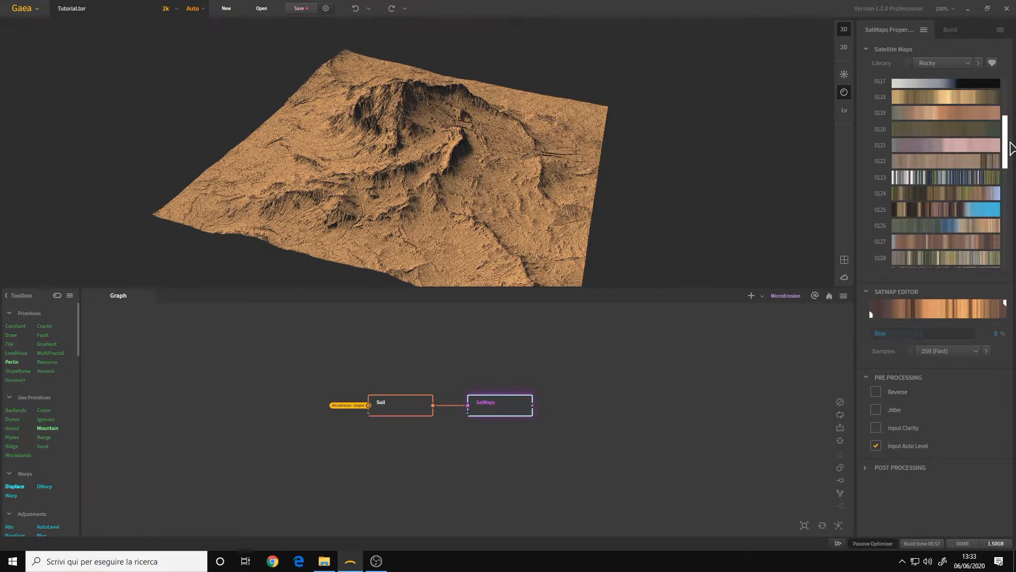
{"action": "left_click", "coordinate": [935, 180]}
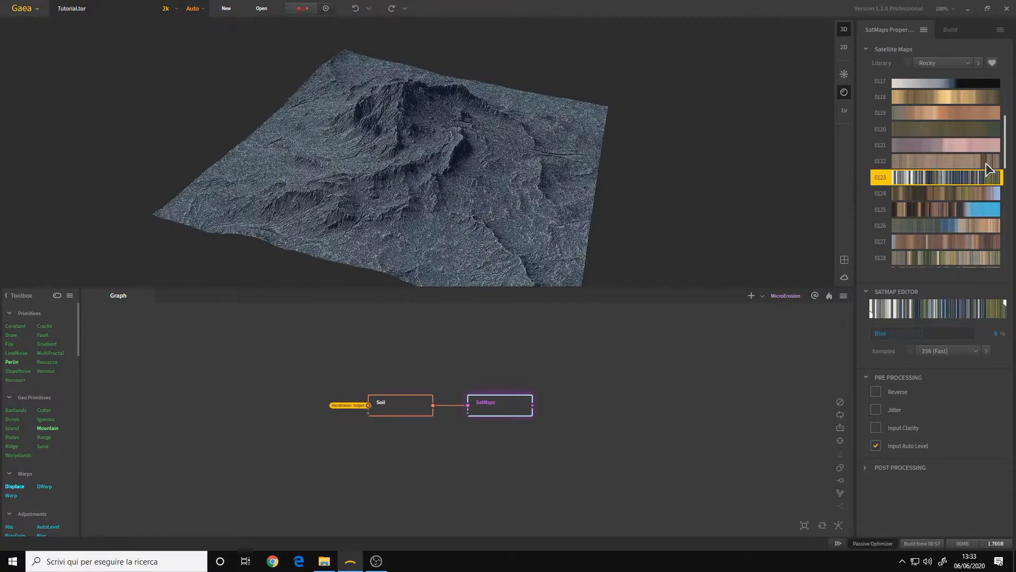
{"action": "left_click_drag", "start_coordinate": [1007, 148], "coordinate": [1008, 109]}
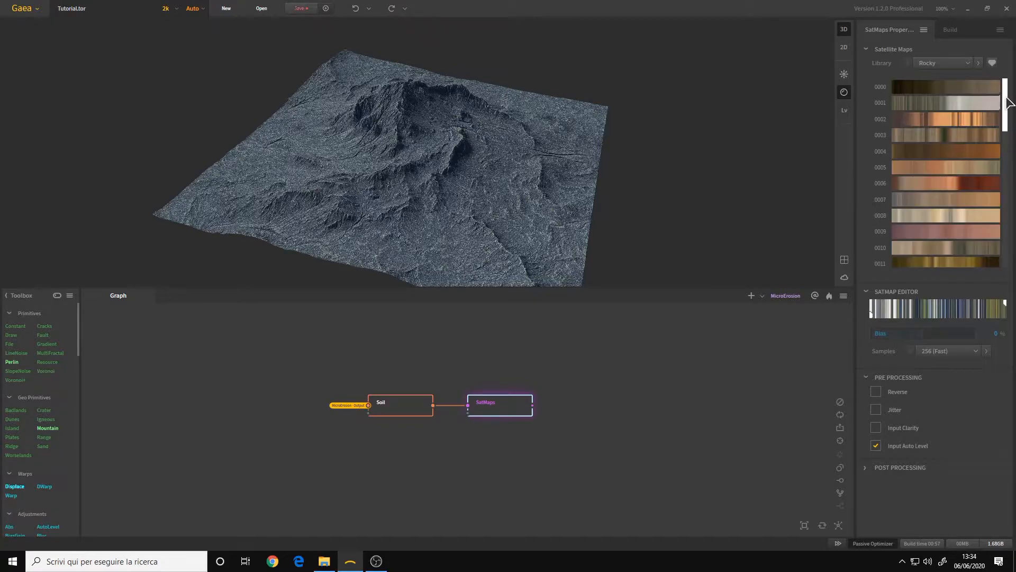
{"action": "scroll", "coordinate": [956, 132], "scroll_direction": "down", "scroll_amount": 1}
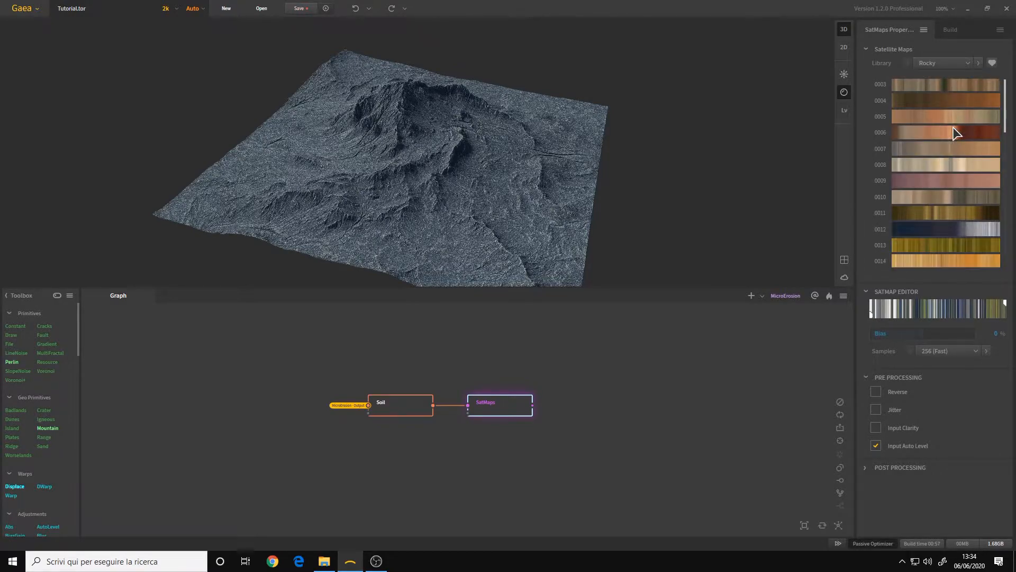
{"action": "left_click", "coordinate": [933, 148]}
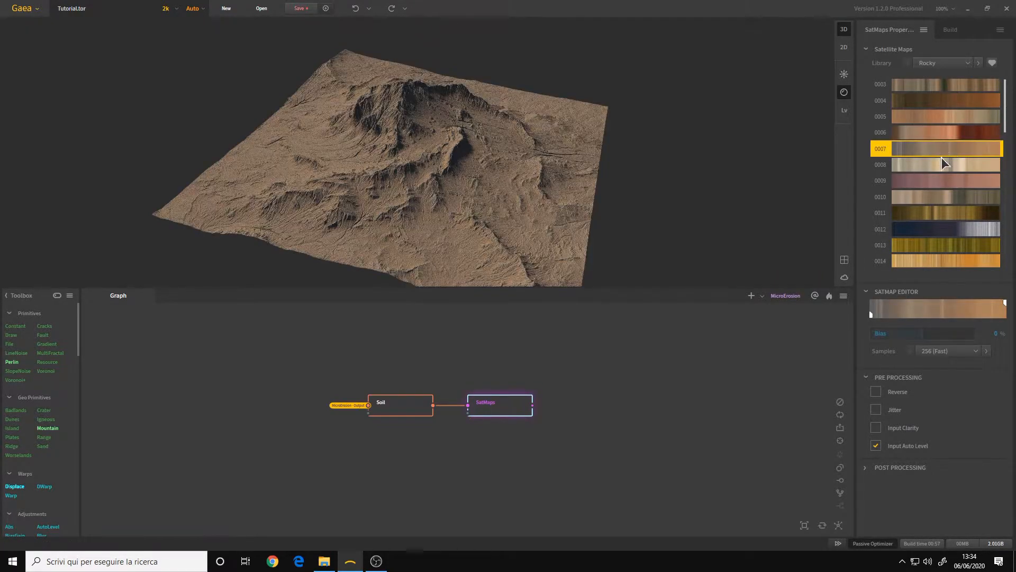
Try Rocky gradients 0017 and 0021 on the SatMaps node, turning Reverse on and off again for 0021
{"action": "scroll", "coordinate": [948, 164], "scroll_direction": "down", "scroll_amount": 3}
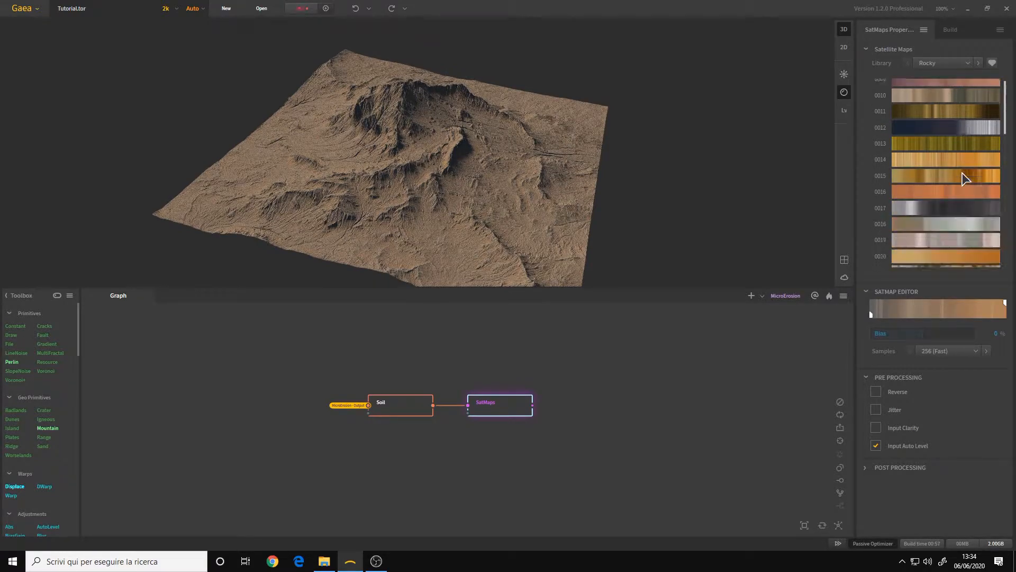
{"action": "left_click", "coordinate": [929, 184]}
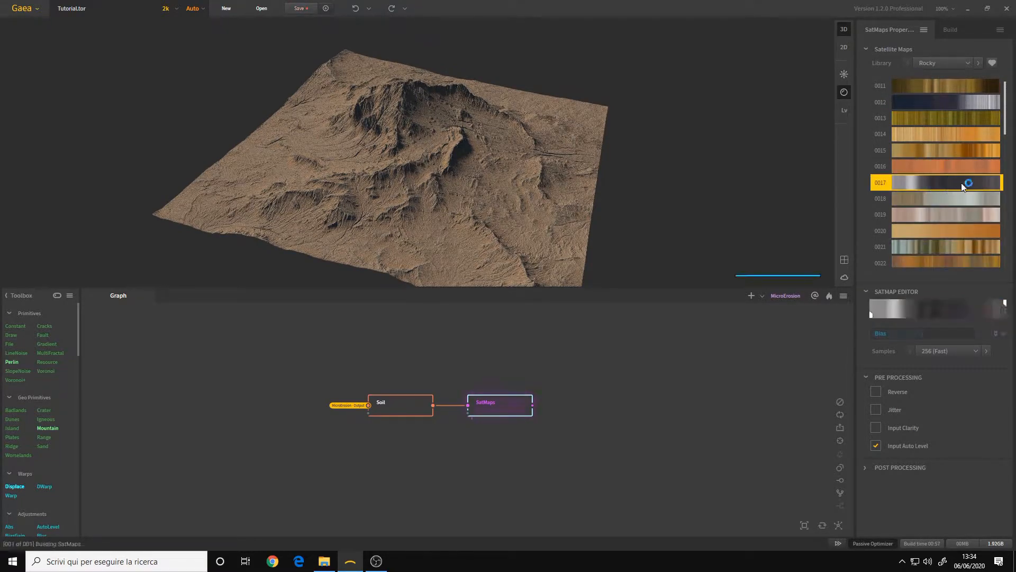
{"action": "scroll", "coordinate": [952, 177], "scroll_direction": "down", "scroll_amount": 2}
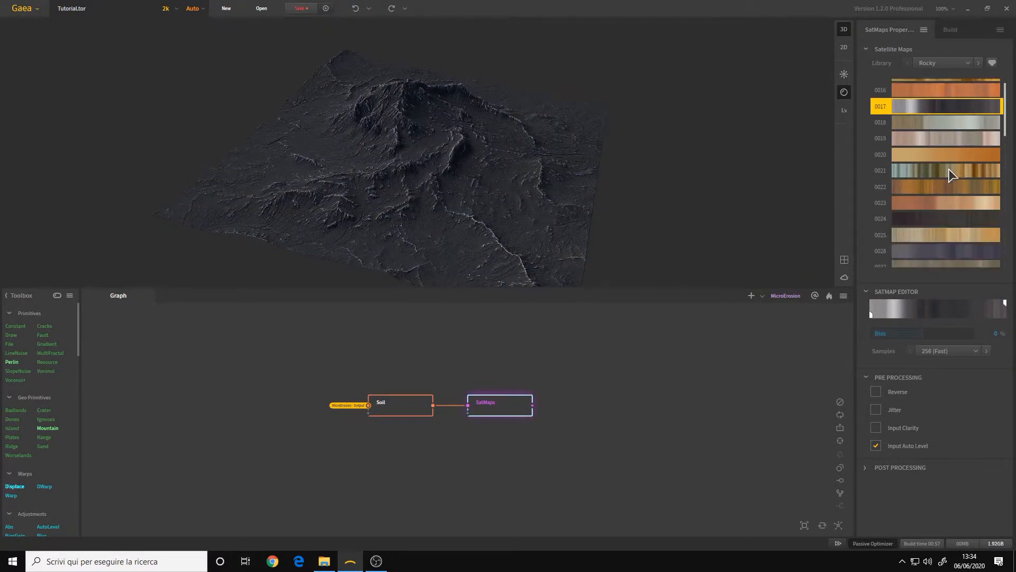
{"action": "left_click", "coordinate": [918, 172]}
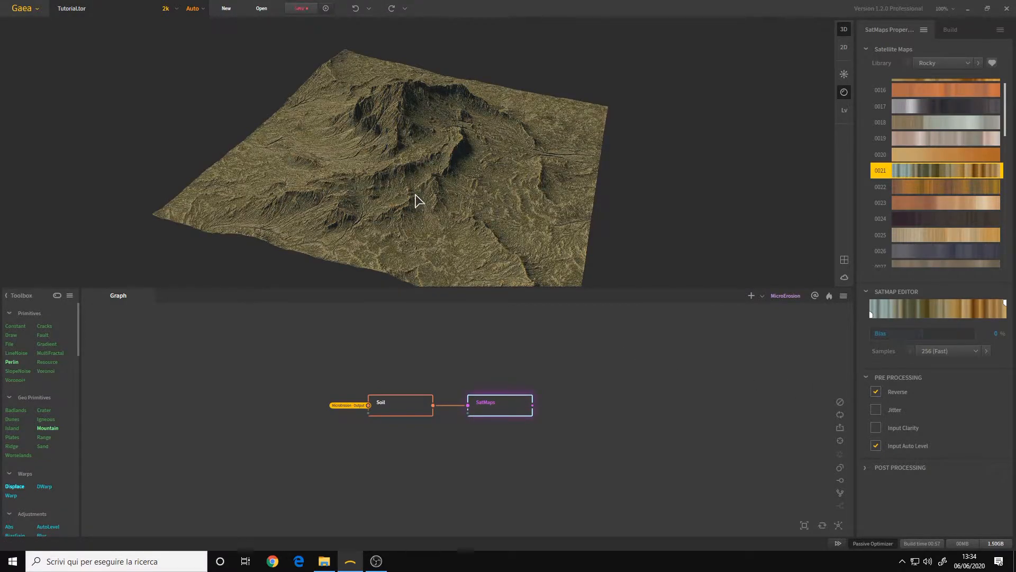
{"action": "left_click", "coordinate": [876, 392]}
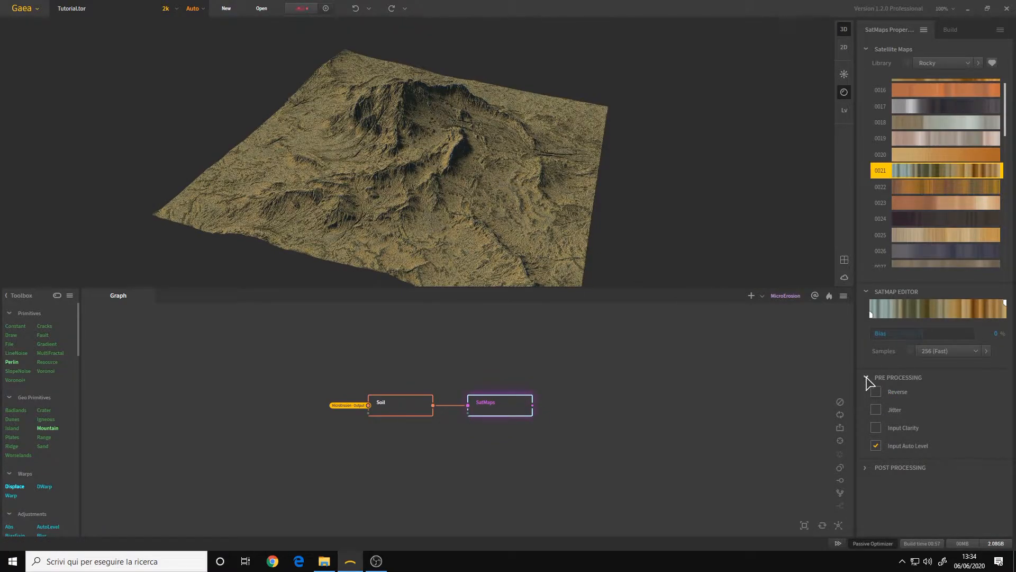
Apply gradient 0377 from the Rocky library to the SatMaps node
{"action": "scroll", "coordinate": [966, 137], "scroll_direction": "up", "scroll_amount": 4}
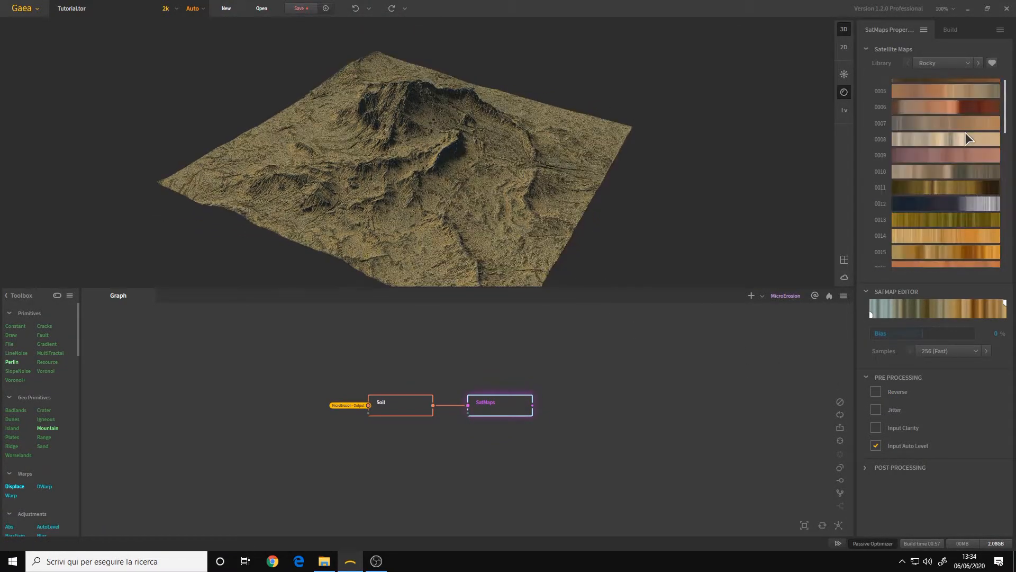
{"action": "scroll", "coordinate": [966, 138], "scroll_direction": "down", "scroll_amount": 3}
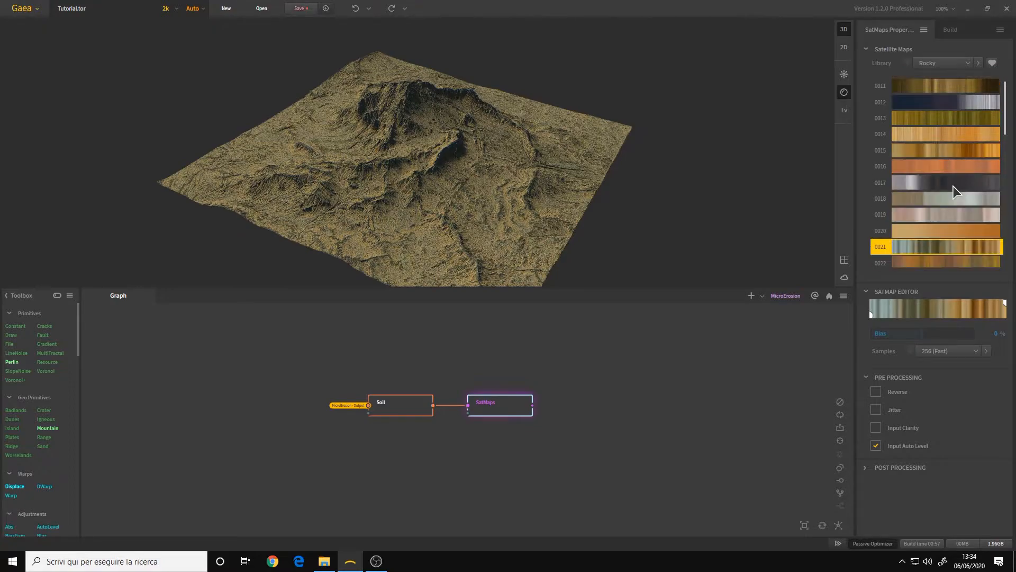
{"action": "scroll", "coordinate": [954, 187], "scroll_direction": "down", "scroll_amount": 3}
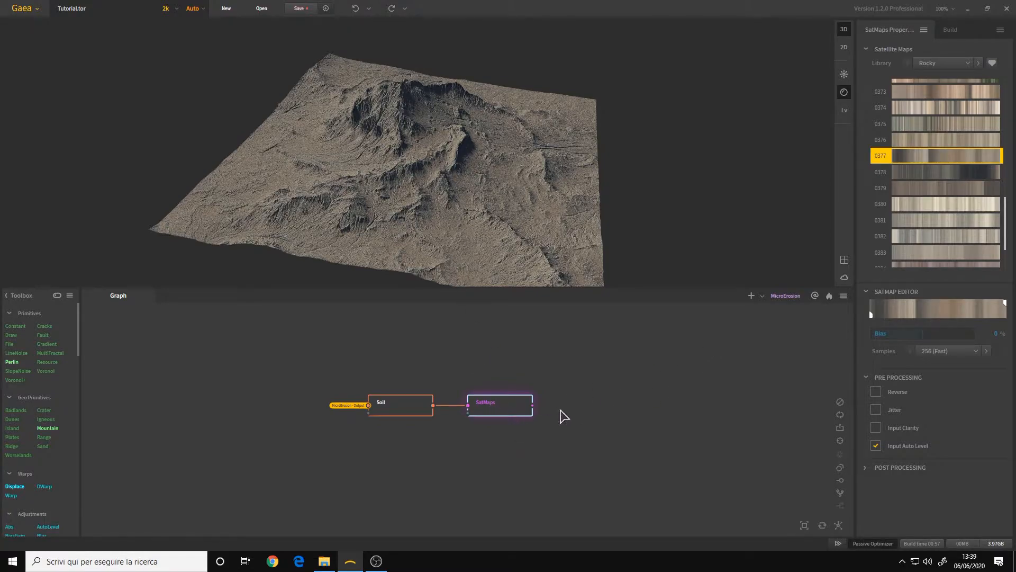
Add a Texture node from the Data nodes and place it below the Soil node
{"action": "left_click", "coordinate": [437, 443]}
{"action": "left_click_drag", "start_coordinate": [440, 458], "coordinate": [444, 417]}
{"action": "right_click", "coordinate": [406, 436]}
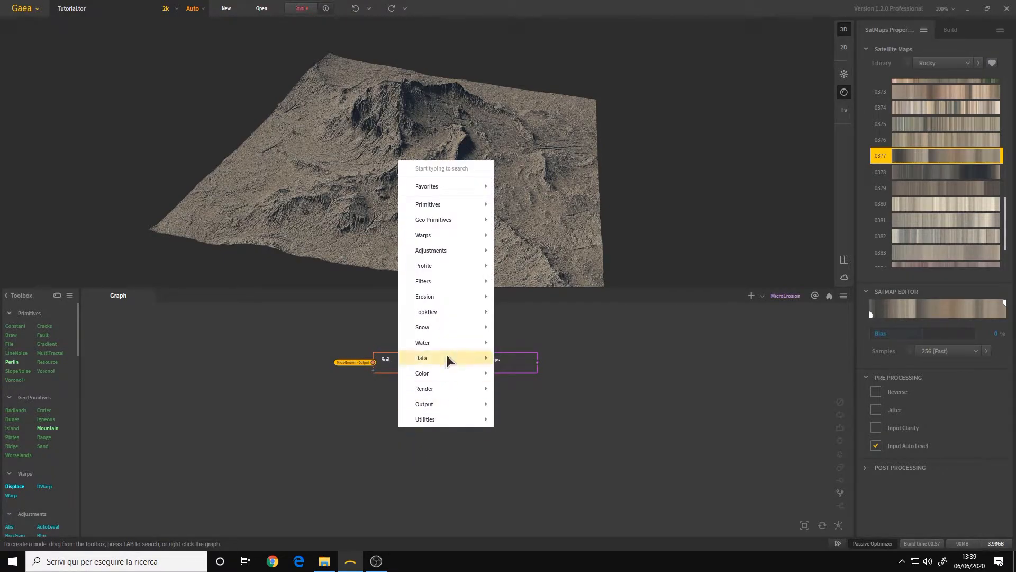
{"action": "mouse_move", "coordinate": [446, 357]}
{"action": "left_click", "coordinate": [532, 342]}
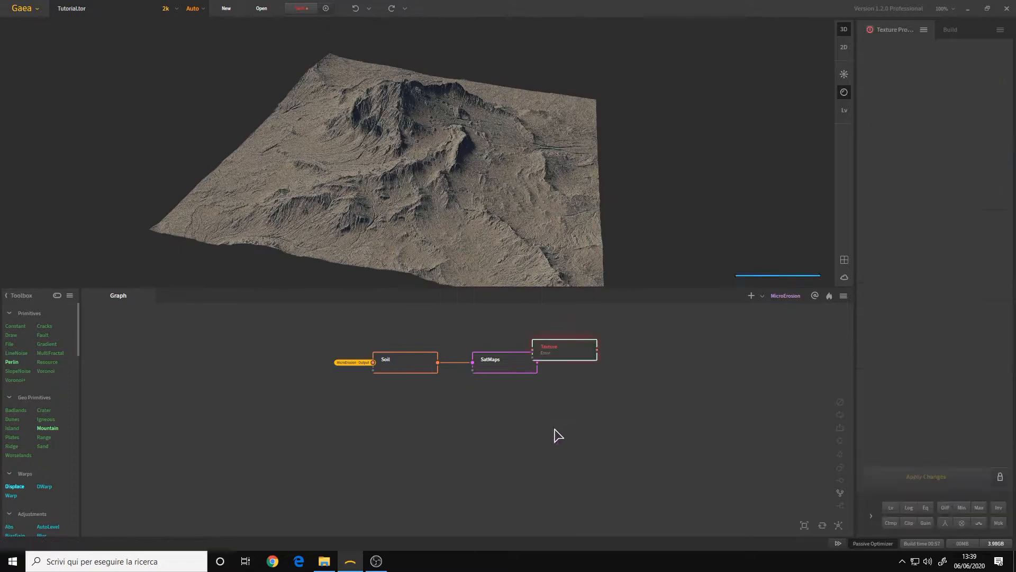
{"action": "left_click_drag", "start_coordinate": [573, 354], "coordinate": [404, 426]}
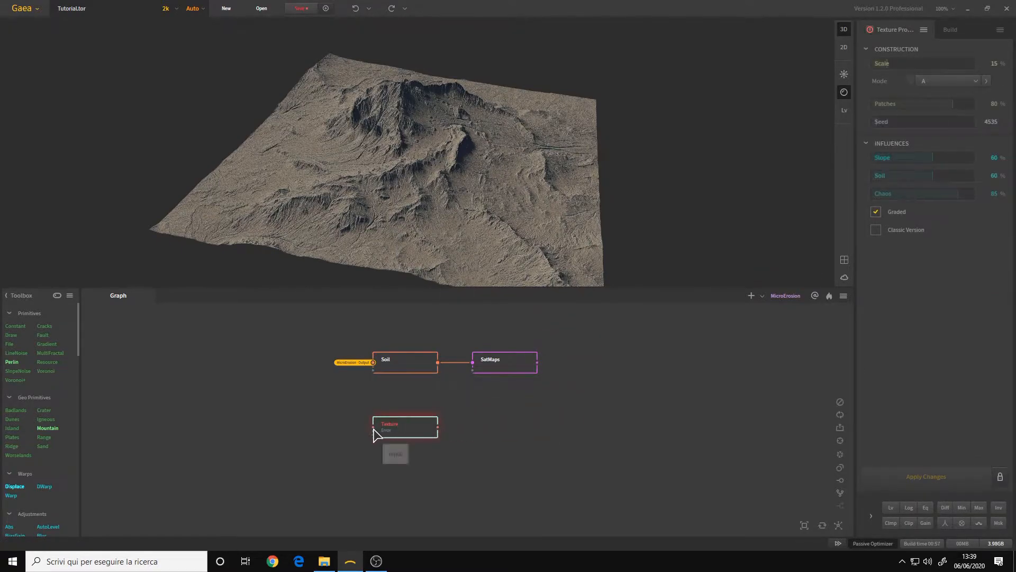
Connect the Texture node's input to the MicroErosion output portal
{"action": "right_click", "coordinate": [320, 426]}
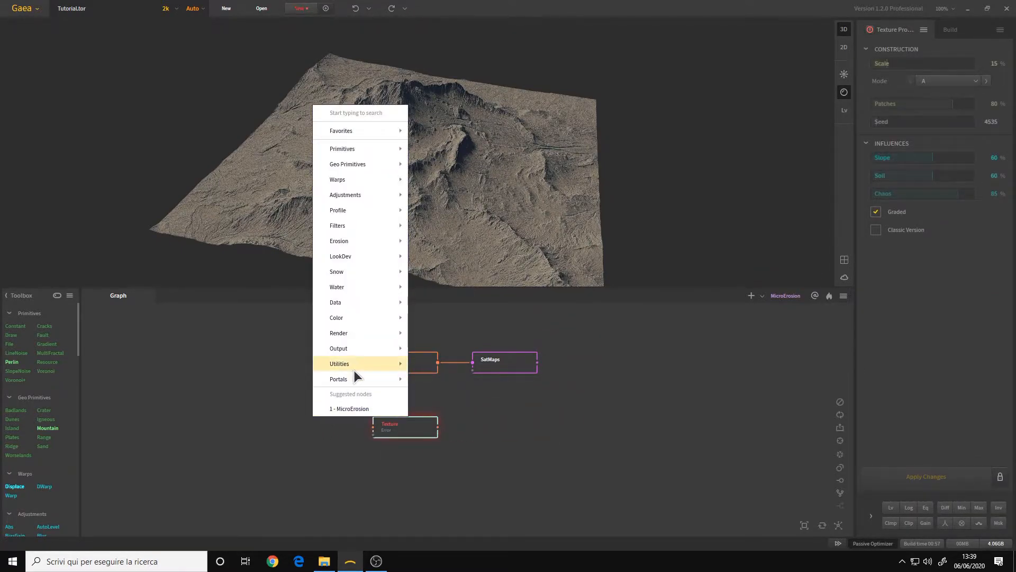
{"action": "mouse_move", "coordinate": [357, 381]}
{"action": "left_click", "coordinate": [459, 393]}
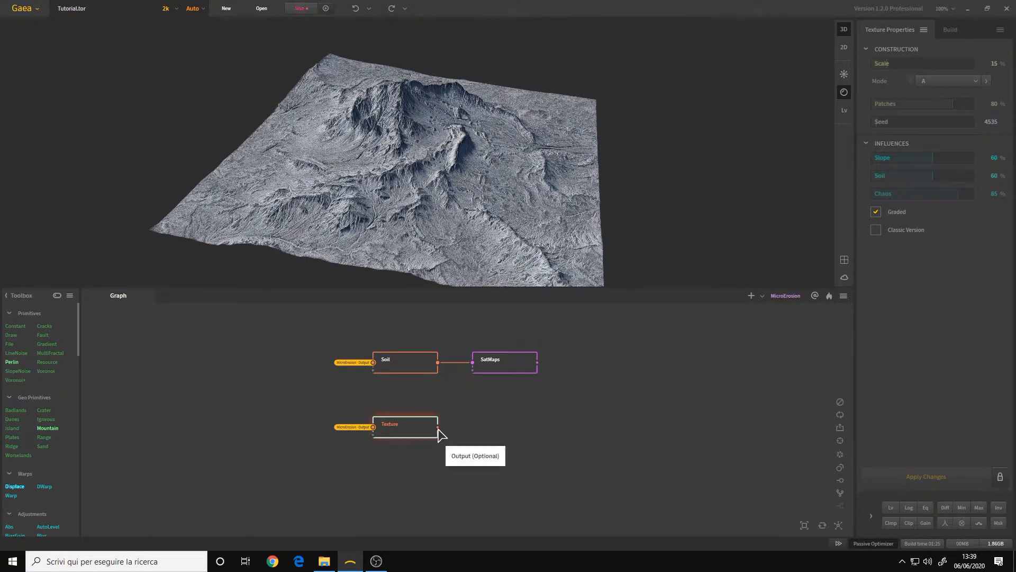
Add a SatMaps colour node fed by the Texture node's output
{"action": "right_click", "coordinate": [508, 434]}
{"action": "mouse_move", "coordinate": [545, 308]}
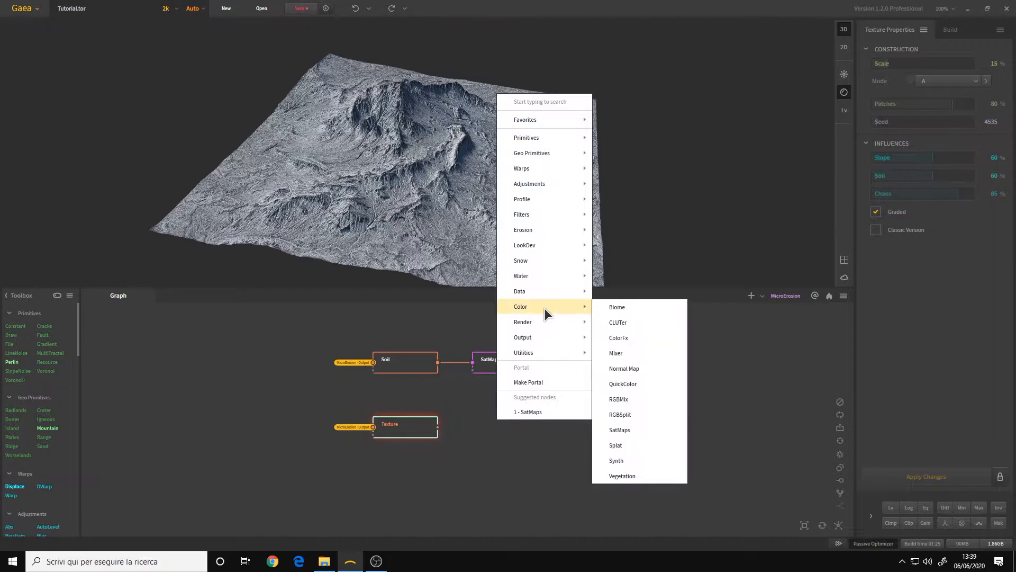
{"action": "left_click", "coordinate": [620, 430]}
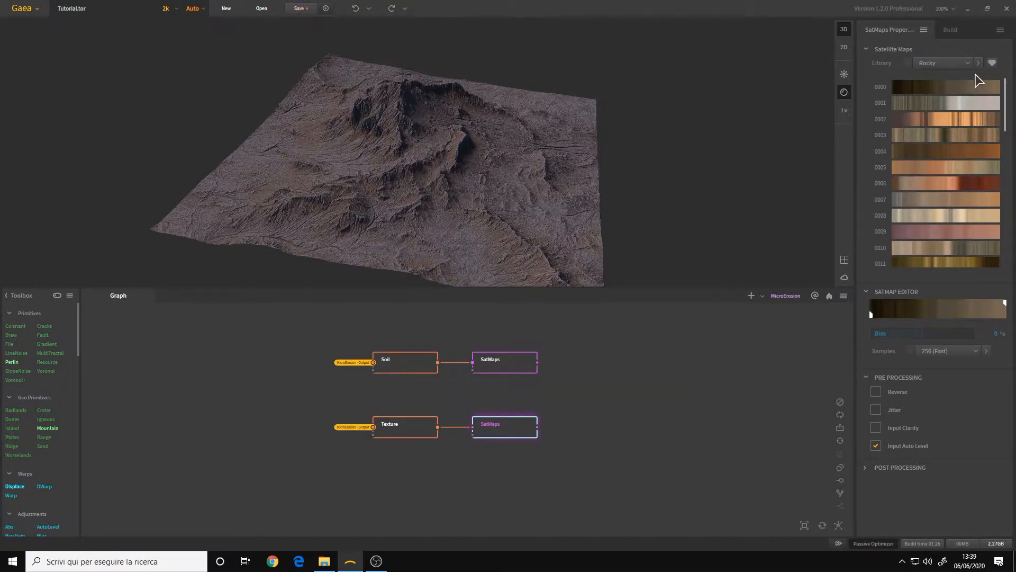
Try gradients 0001, 0003, 0010 and 0019 from the Rocky library on the Texture branch's SatMaps node
{"action": "left_click", "coordinate": [951, 103]}
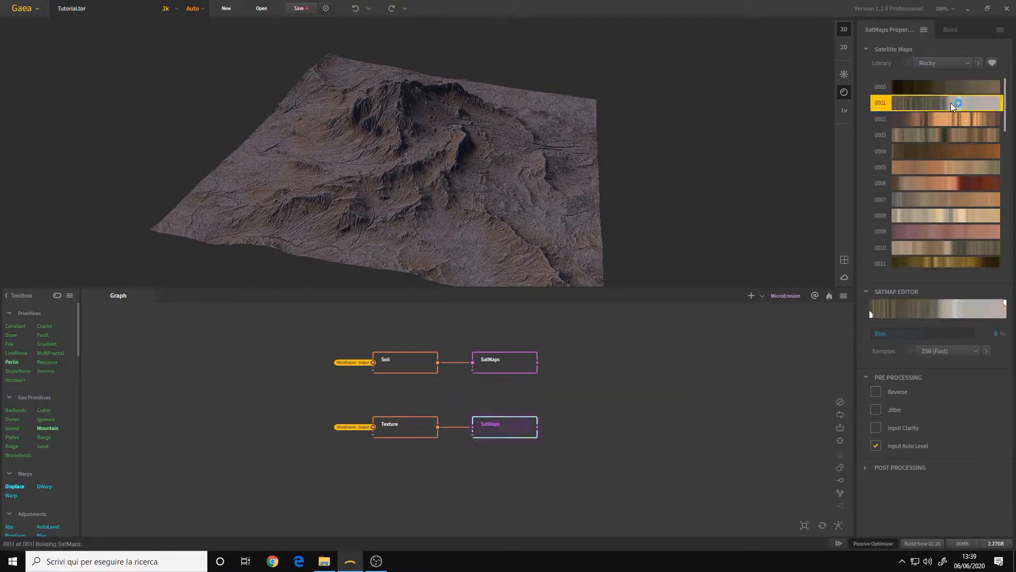
{"action": "left_click", "coordinate": [956, 135]}
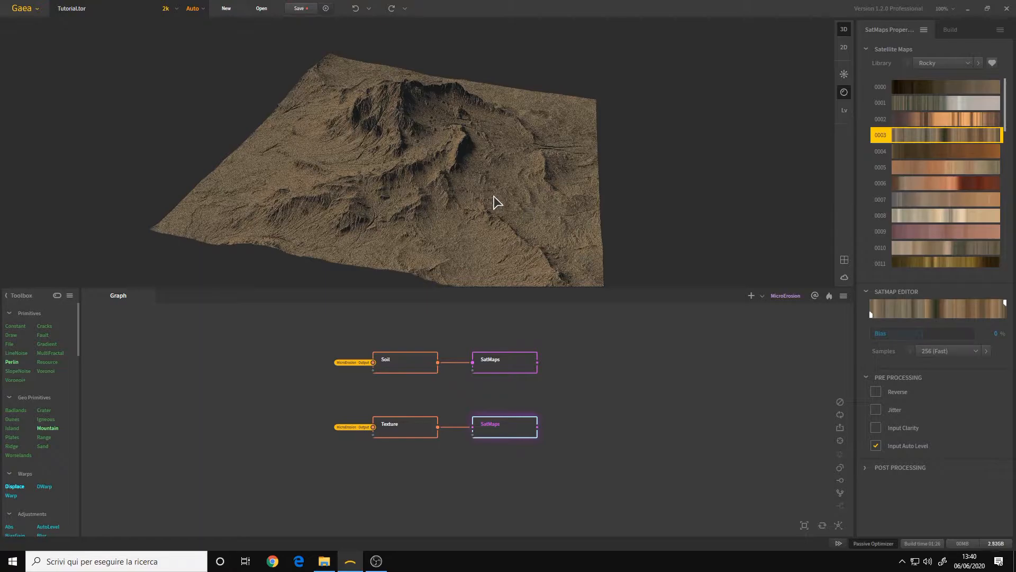
{"action": "left_click_drag", "start_coordinate": [451, 231], "coordinate": [521, 213]}
{"action": "scroll", "coordinate": [925, 161], "scroll_direction": "down", "scroll_amount": 4}
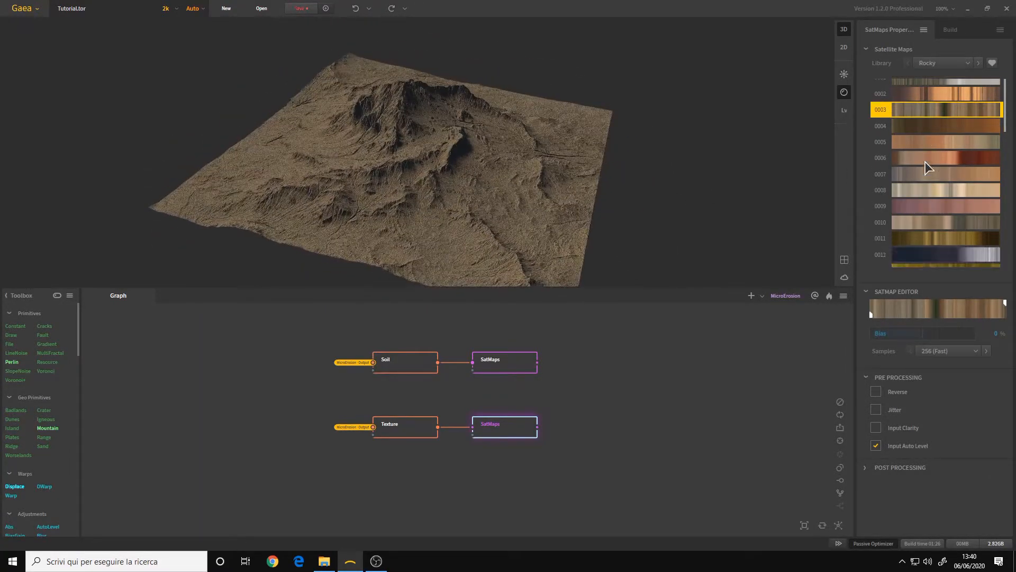
{"action": "left_click", "coordinate": [961, 123]}
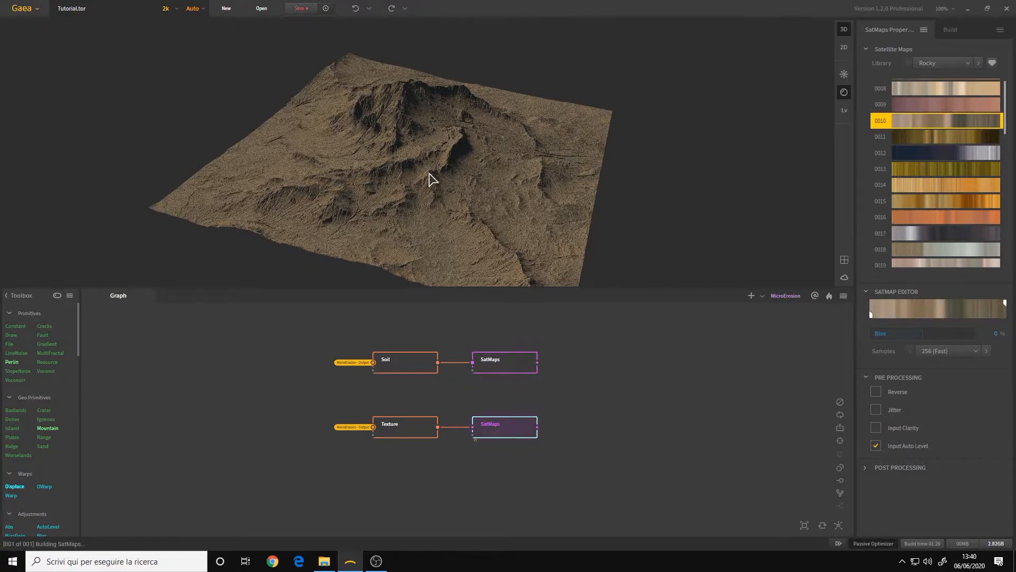
{"action": "left_click_drag", "start_coordinate": [459, 187], "coordinate": [473, 191]}
{"action": "scroll", "coordinate": [956, 161], "scroll_direction": "down", "scroll_amount": 5}
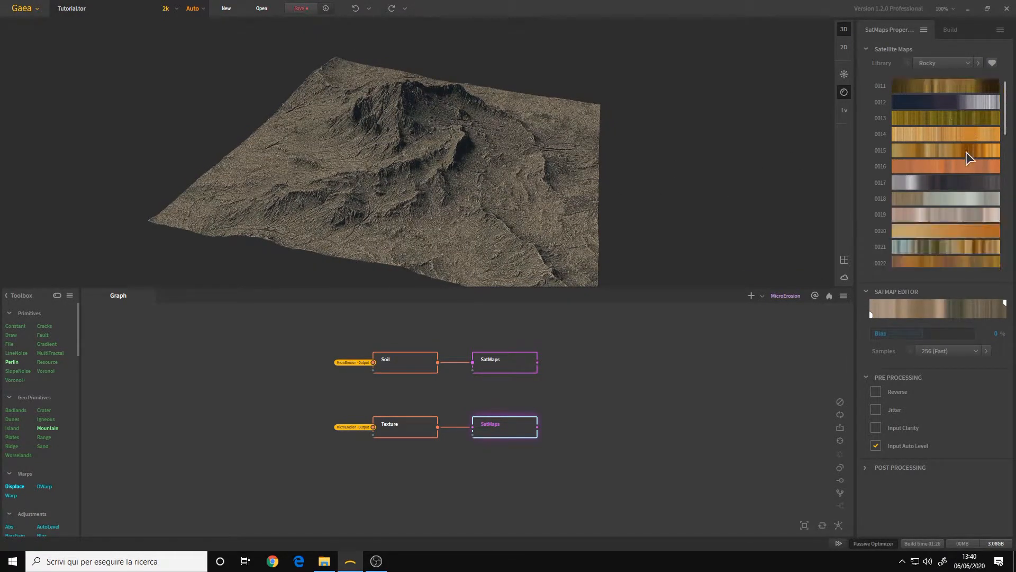
{"action": "left_click", "coordinate": [970, 114]}
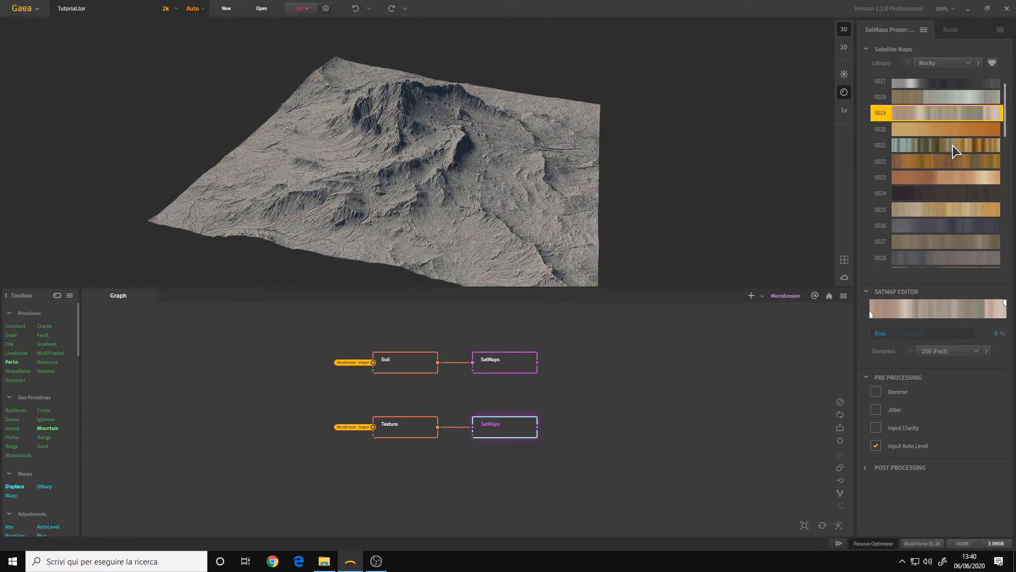
Apply Rocky gradient 0066 to the Texture branch's SatMaps node and inspect the coloured terrain up close
{"action": "scroll", "coordinate": [956, 151], "scroll_direction": "down", "scroll_amount": 3}
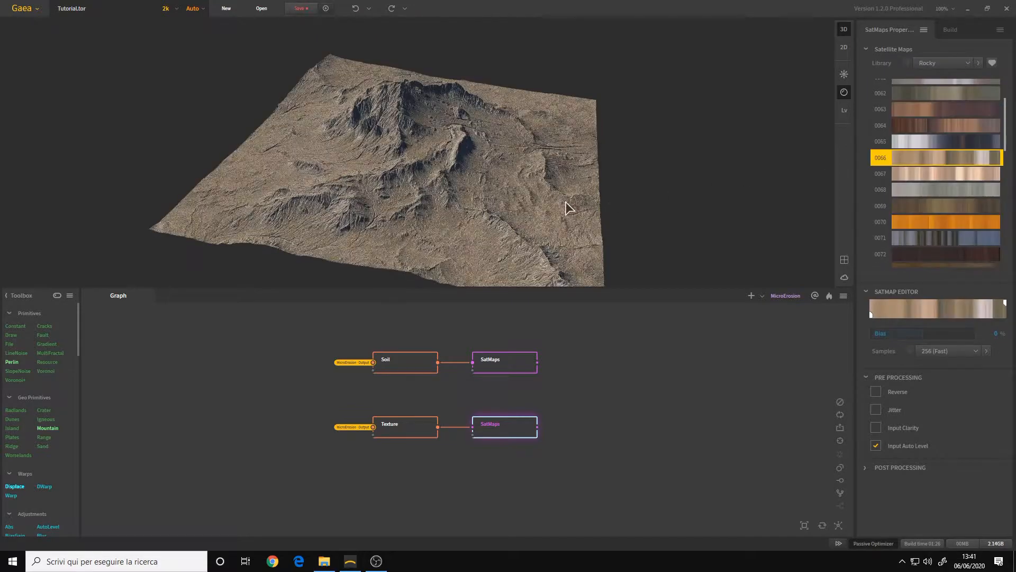
{"action": "left_click_drag", "start_coordinate": [567, 205], "coordinate": [527, 184]}
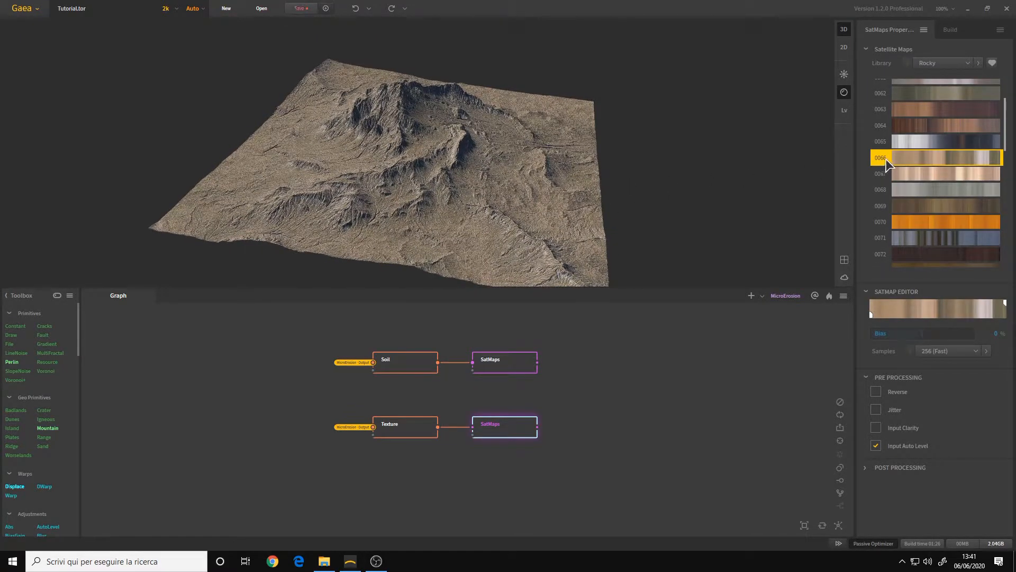
{"action": "scroll", "coordinate": [484, 142], "scroll_direction": "up", "scroll_amount": 6}
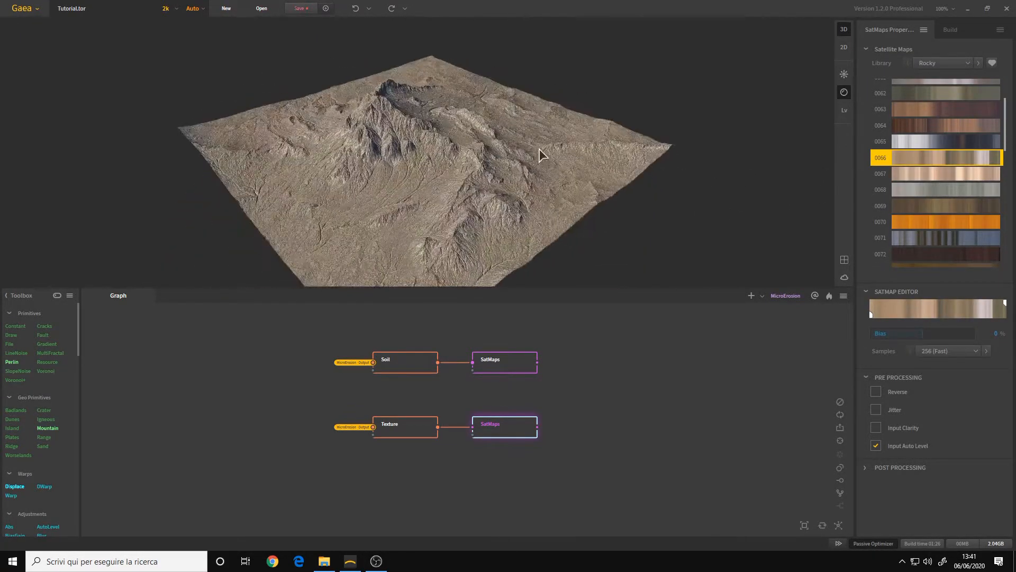
{"action": "left_click_drag", "start_coordinate": [652, 145], "coordinate": [373, 196]}
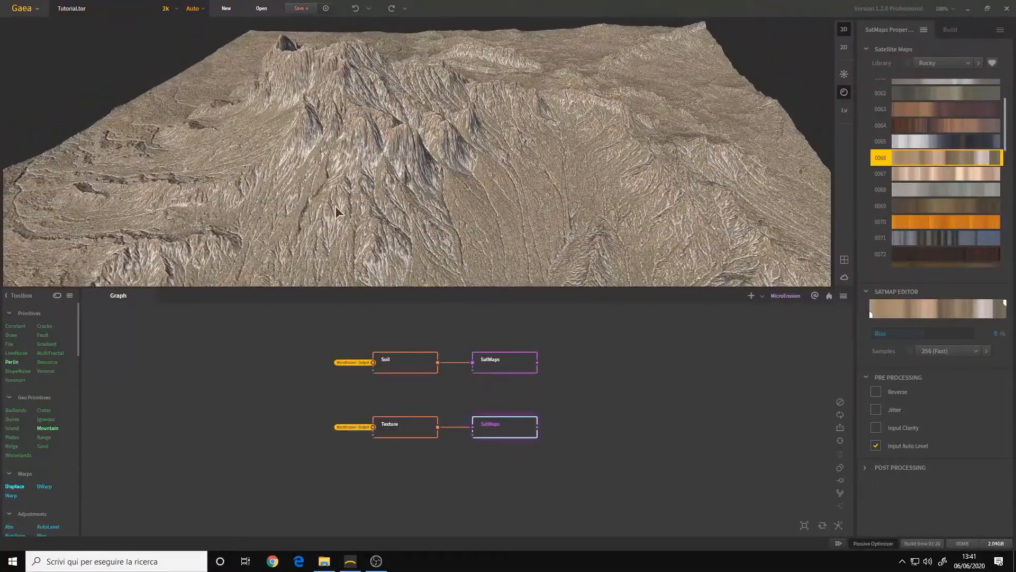
{"action": "left_click_drag", "start_coordinate": [486, 190], "coordinate": [427, 174]}
{"action": "scroll", "coordinate": [338, 190], "scroll_direction": "down", "scroll_amount": 5}
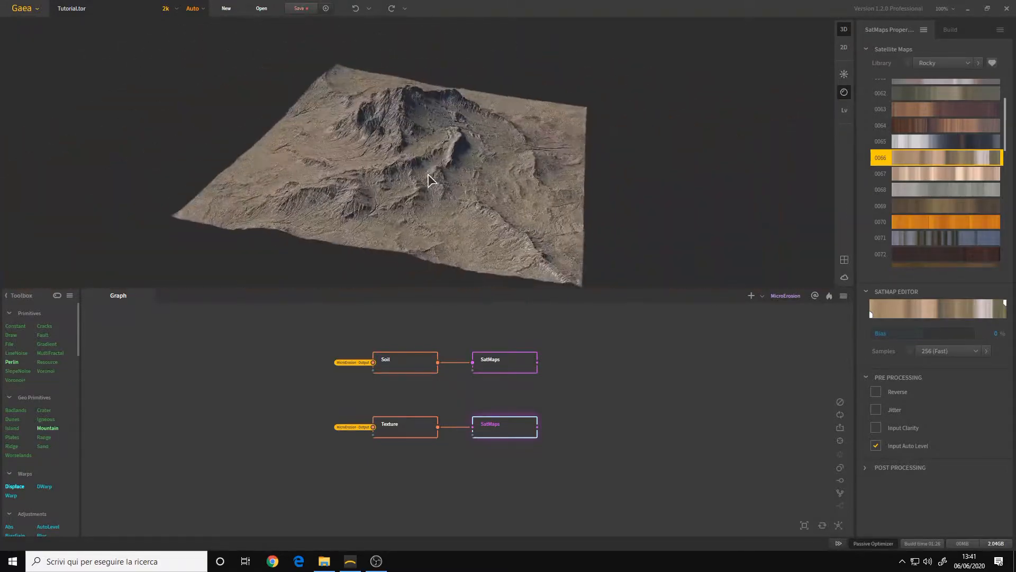
Add a Mixer node from the Color nodes and place it beyond the two SatMaps nodes, midway between the branches
{"action": "left_click_drag", "start_coordinate": [585, 379], "coordinate": [423, 389]}
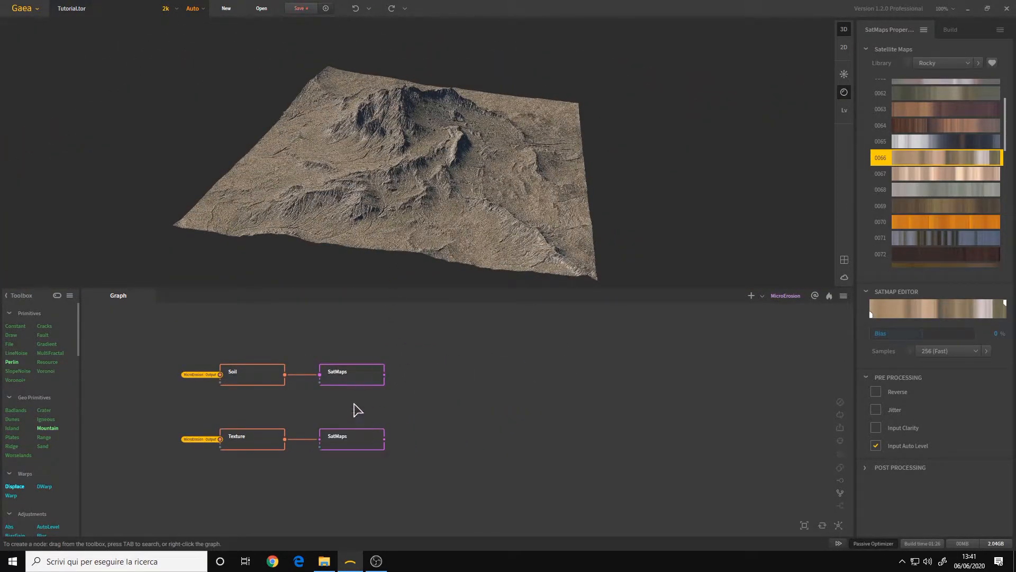
{"action": "right_click", "coordinate": [444, 399]}
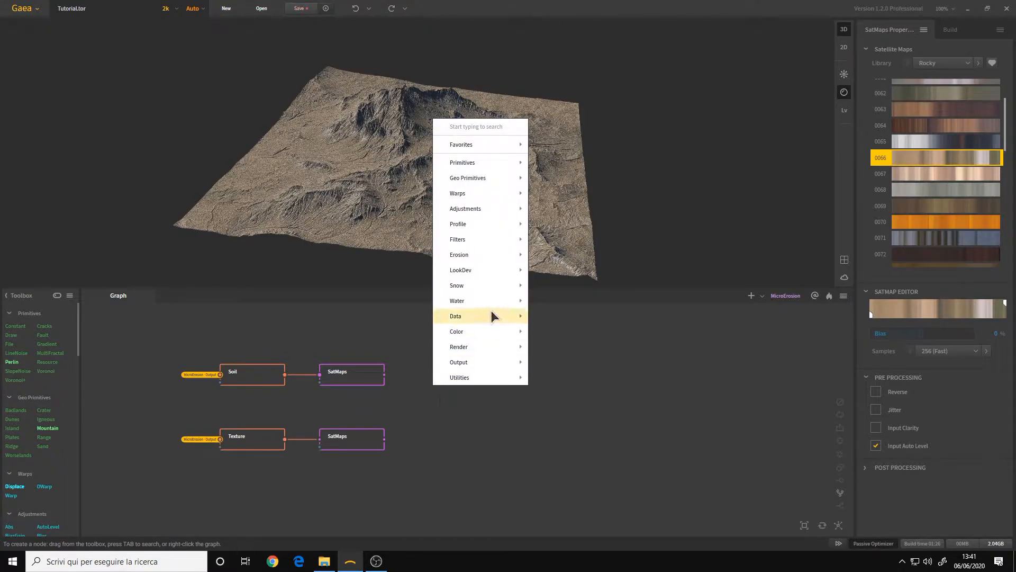
{"action": "mouse_move", "coordinate": [484, 329]}
{"action": "left_click", "coordinate": [560, 378]}
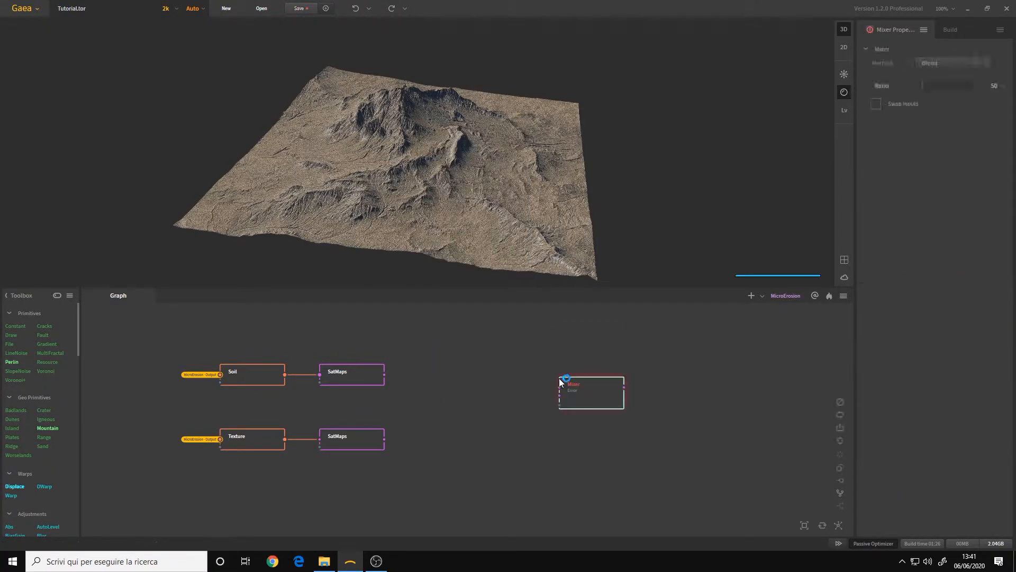
{"action": "left_click_drag", "start_coordinate": [593, 397], "coordinate": [477, 406]}
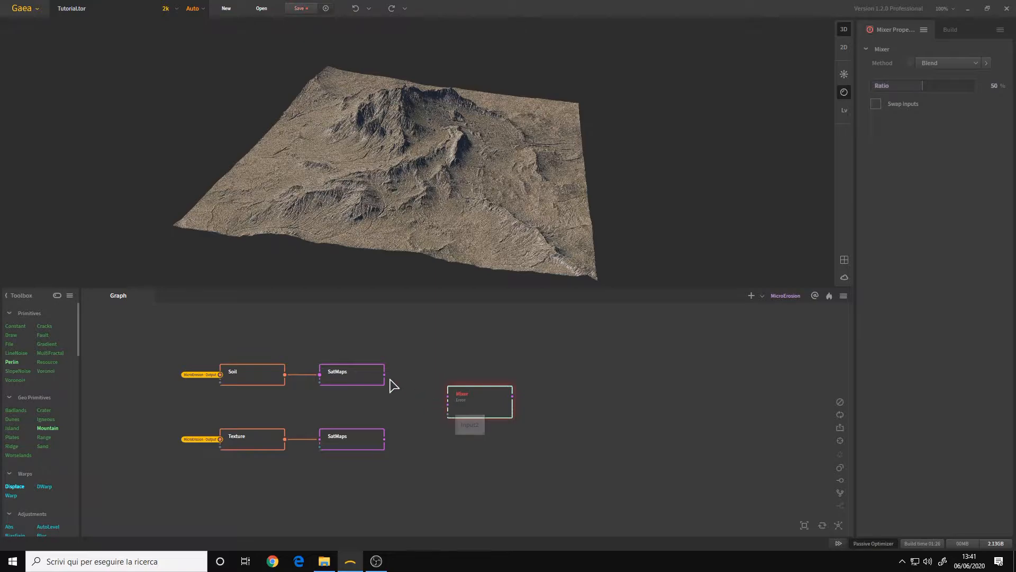
Connect the Soil branch's SatMaps to the Mixer's first input and the Texture branch's SatMaps to its second, and inspect the blend
{"action": "left_click_drag", "start_coordinate": [388, 381], "coordinate": [447, 397]}
{"action": "left_click_drag", "start_coordinate": [385, 439], "coordinate": [448, 404]}
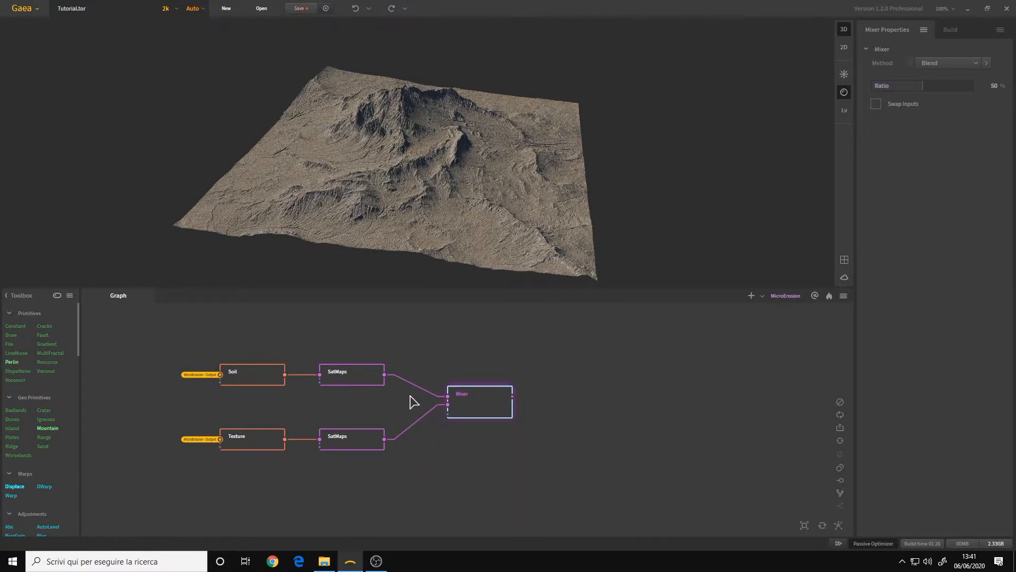
{"action": "left_click_drag", "start_coordinate": [421, 197], "coordinate": [476, 195]}
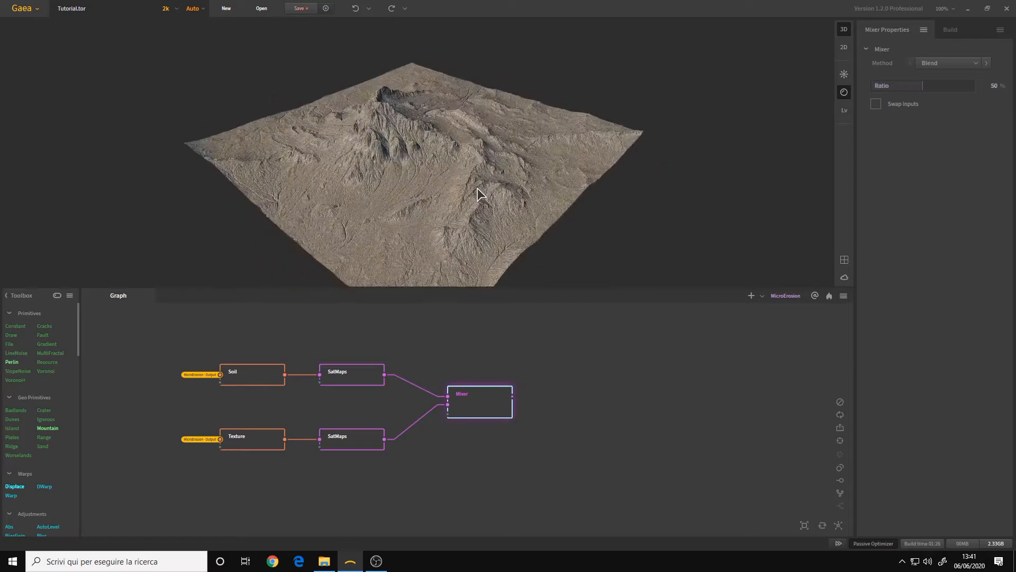
{"action": "scroll", "coordinate": [437, 250], "scroll_direction": "up", "scroll_amount": 5}
{"action": "scroll", "coordinate": [436, 249], "scroll_direction": "down", "scroll_amount": 5}
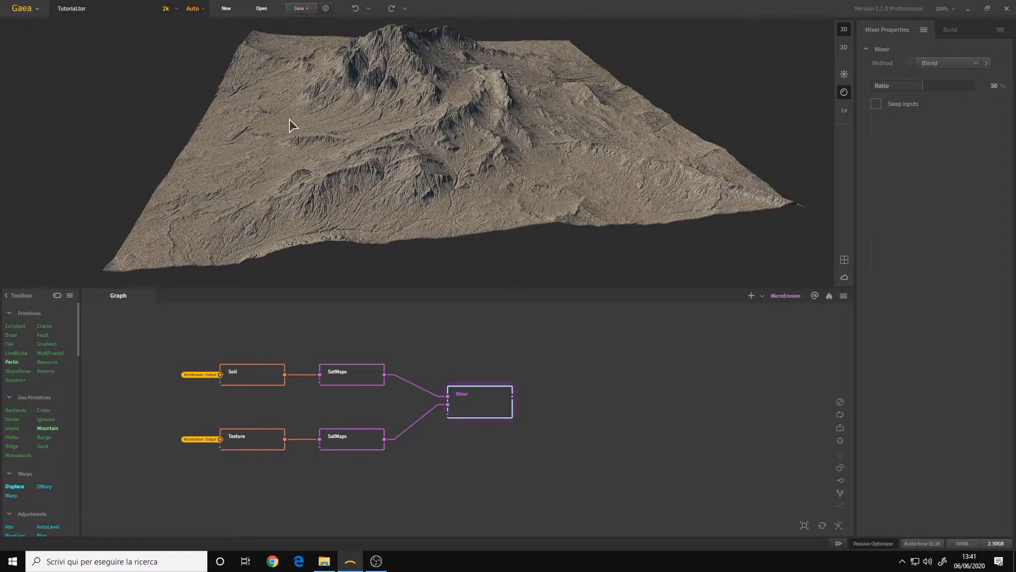
{"action": "scroll", "coordinate": [320, 165], "scroll_direction": "up", "scroll_amount": 3}
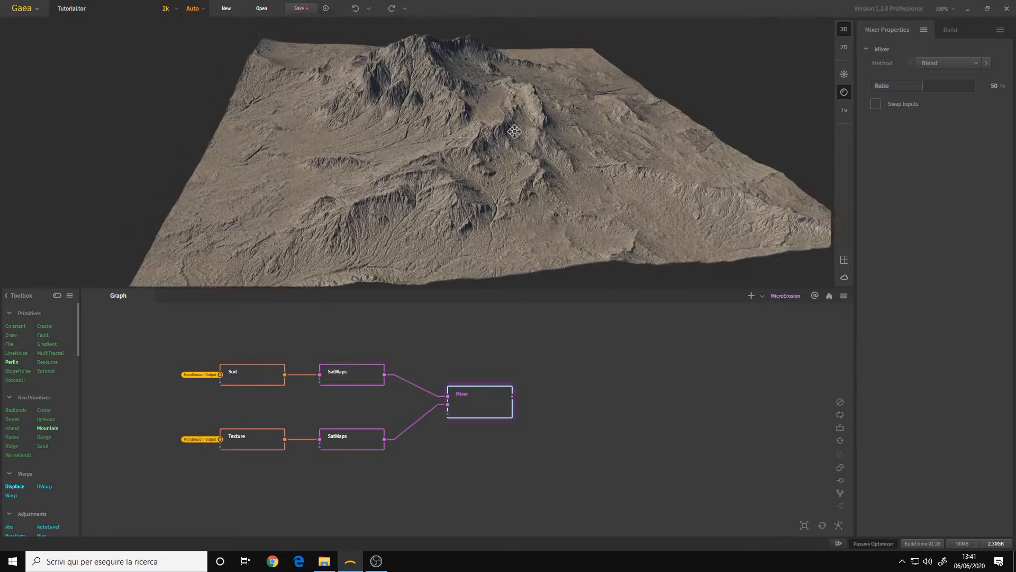
{"action": "scroll", "coordinate": [462, 148], "scroll_direction": "down", "scroll_amount": 4}
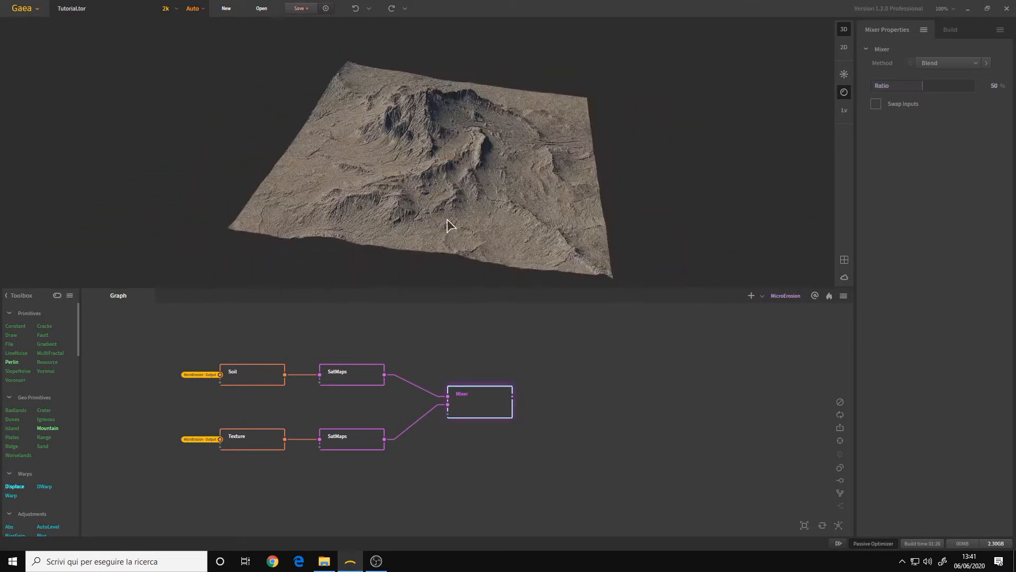
{"action": "right_click", "coordinate": [249, 492]}
{"action": "mouse_move", "coordinate": [281, 413]}
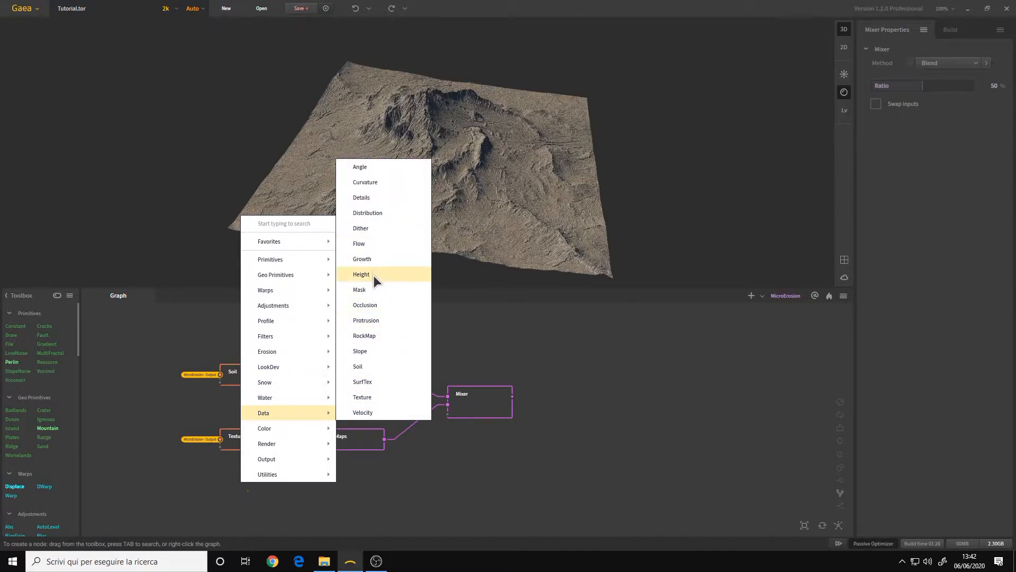
{"action": "left_click", "coordinate": [383, 319]}
{"action": "left_click", "coordinate": [261, 507]}
{"action": "left_click_drag", "start_coordinate": [285, 498], "coordinate": [375, 488]}
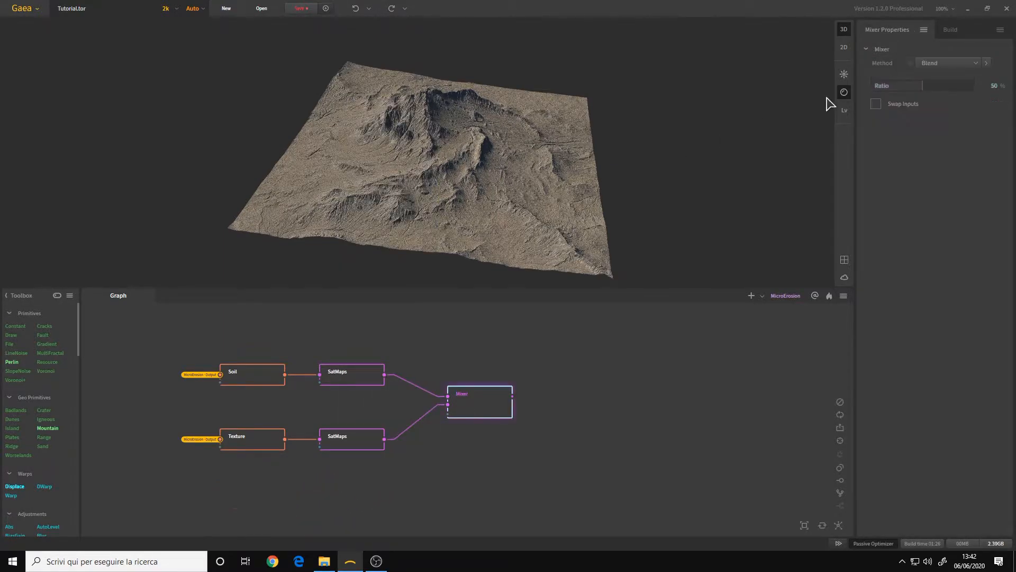
Try the Screen and Subtract blending methods on the Mixer node
{"action": "left_click", "coordinate": [947, 65]}
{"action": "left_click", "coordinate": [947, 82]}
{"action": "left_click_drag", "start_coordinate": [466, 174], "coordinate": [445, 178]}
{"action": "left_click", "coordinate": [962, 65]}
{"action": "left_click", "coordinate": [953, 88]}
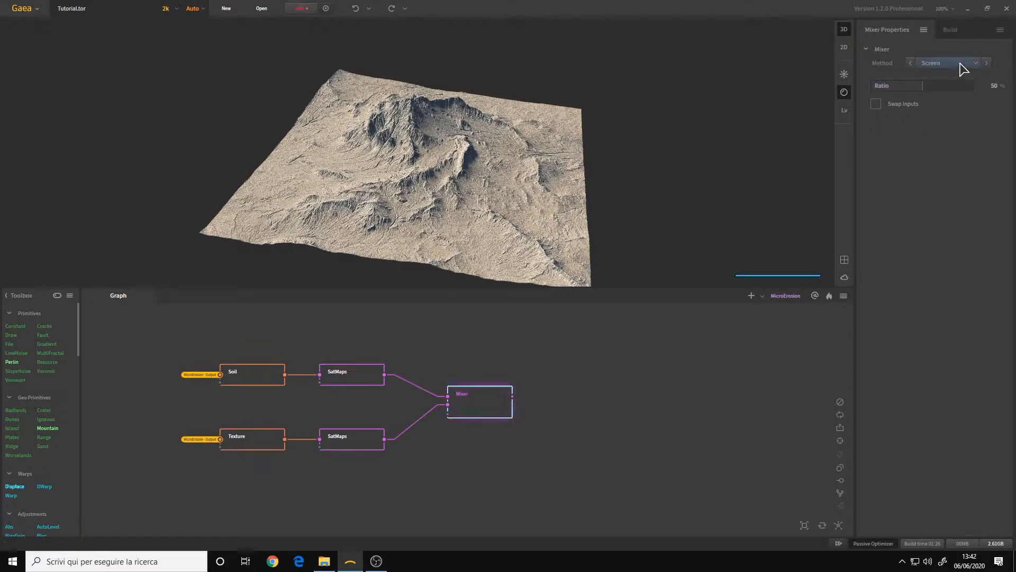
{"action": "scroll", "coordinate": [960, 65], "scroll_direction": "down", "scroll_amount": 1}
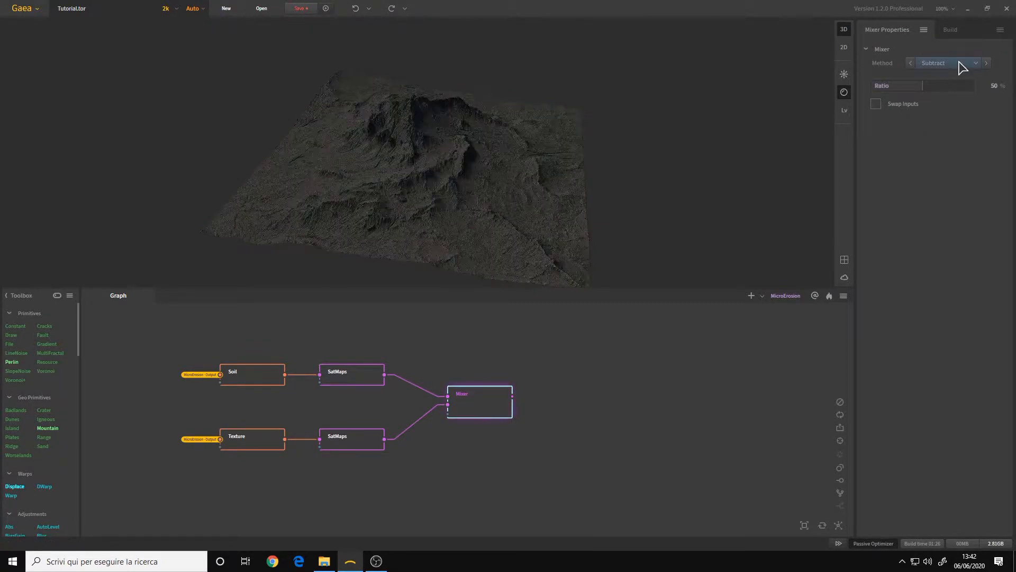
Set the Mixer node's method to Max and its ratio to 77 %
{"action": "left_click", "coordinate": [961, 64]}
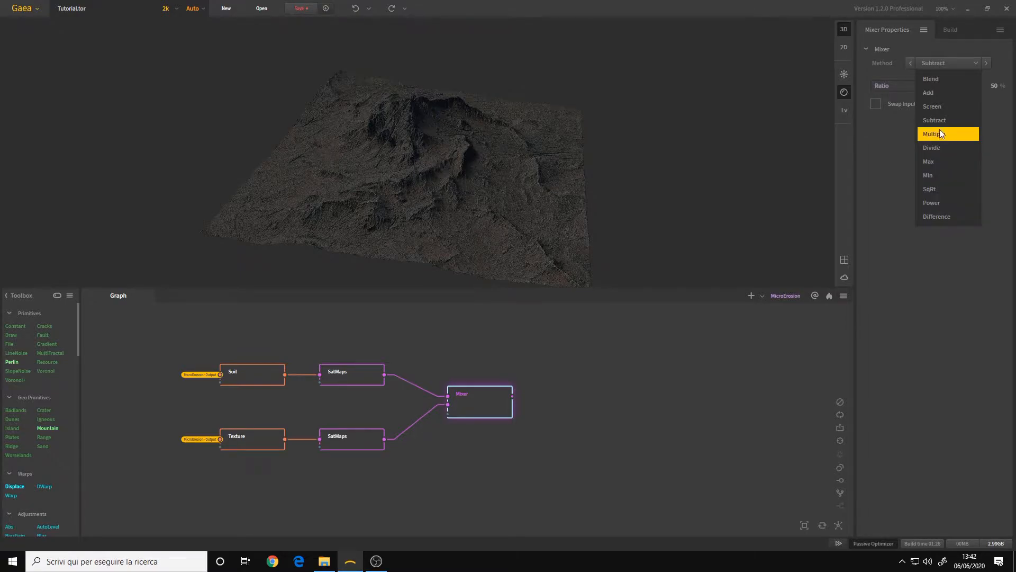
{"action": "left_click", "coordinate": [940, 108]}
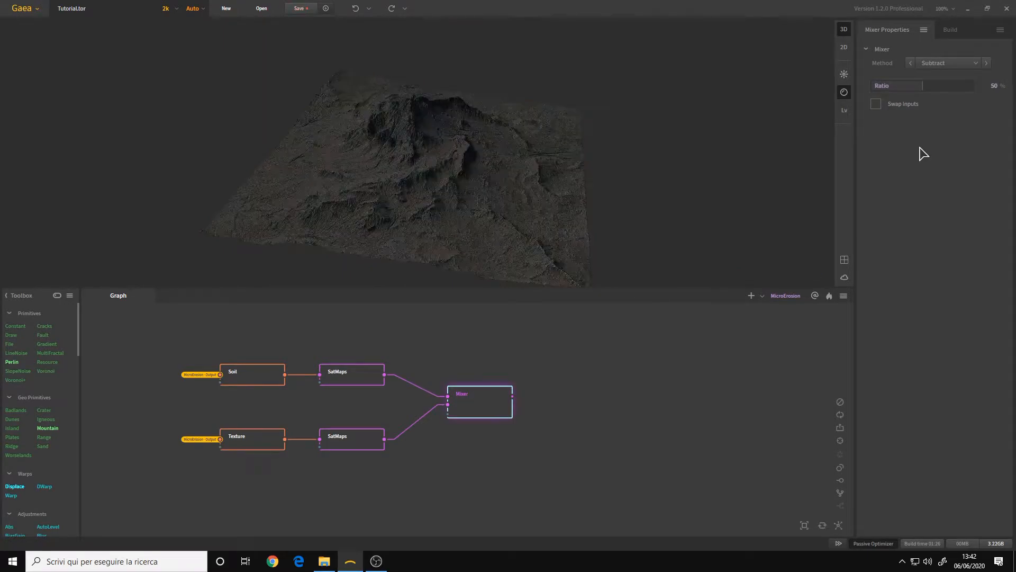
{"action": "key", "text": "Down"}
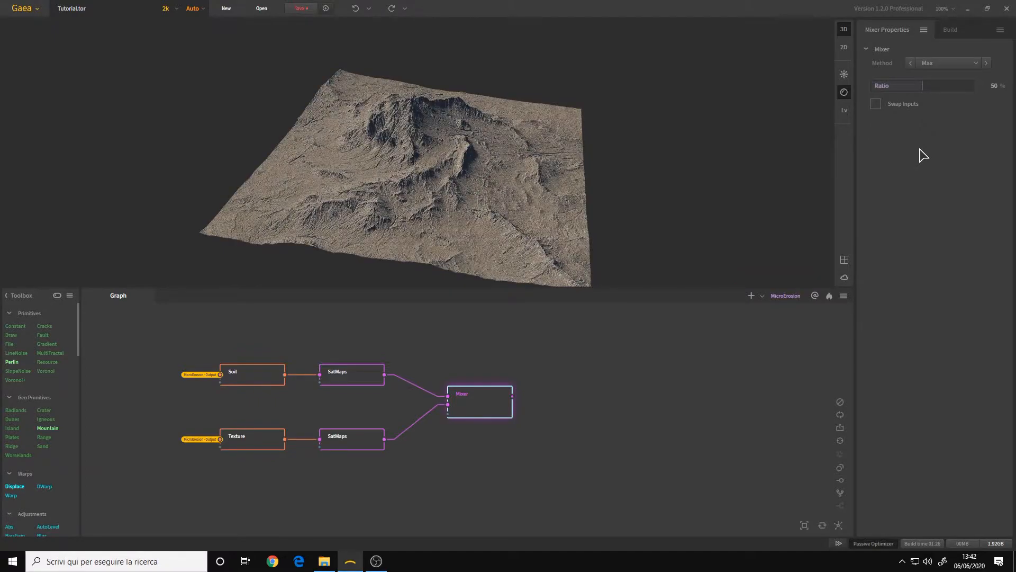
{"action": "left_click", "coordinate": [950, 87]}
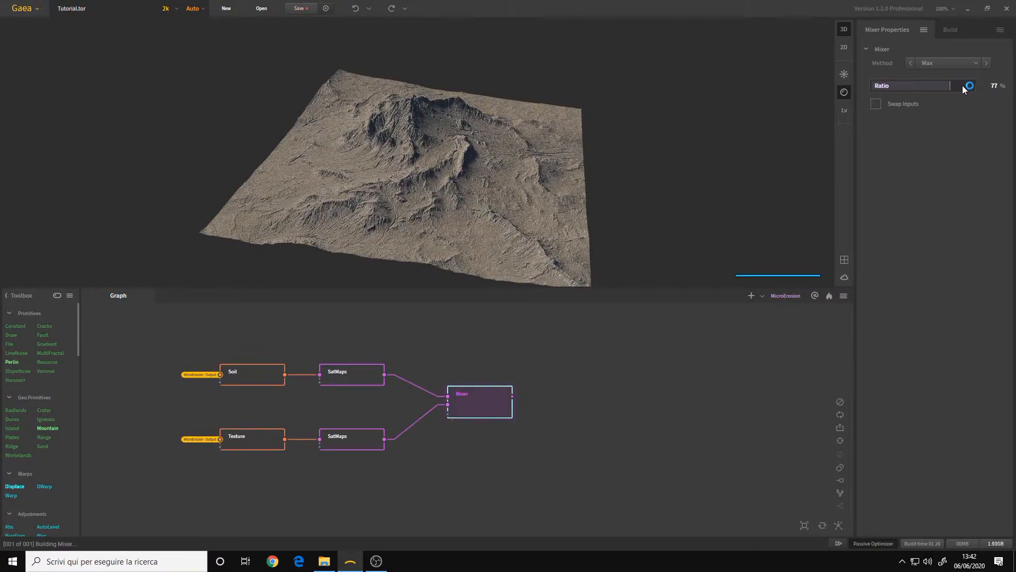
Try ratios of 23 %, 100 % and 48 % on the Mixer node with the Max method, inspecting the terrain
{"action": "left_click", "coordinate": [895, 84]}
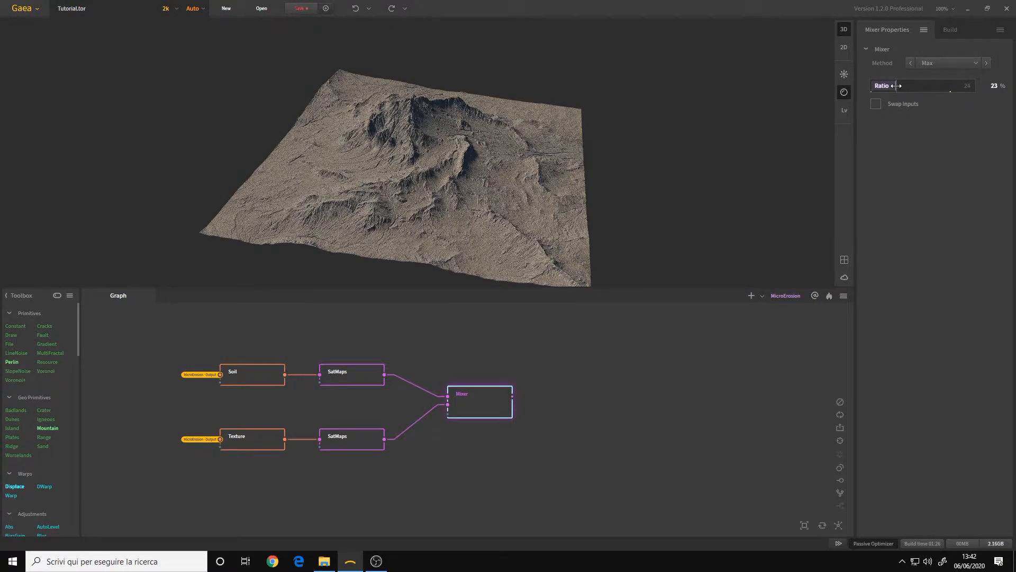
{"action": "left_click_drag", "start_coordinate": [920, 88], "coordinate": [1014, 93]}
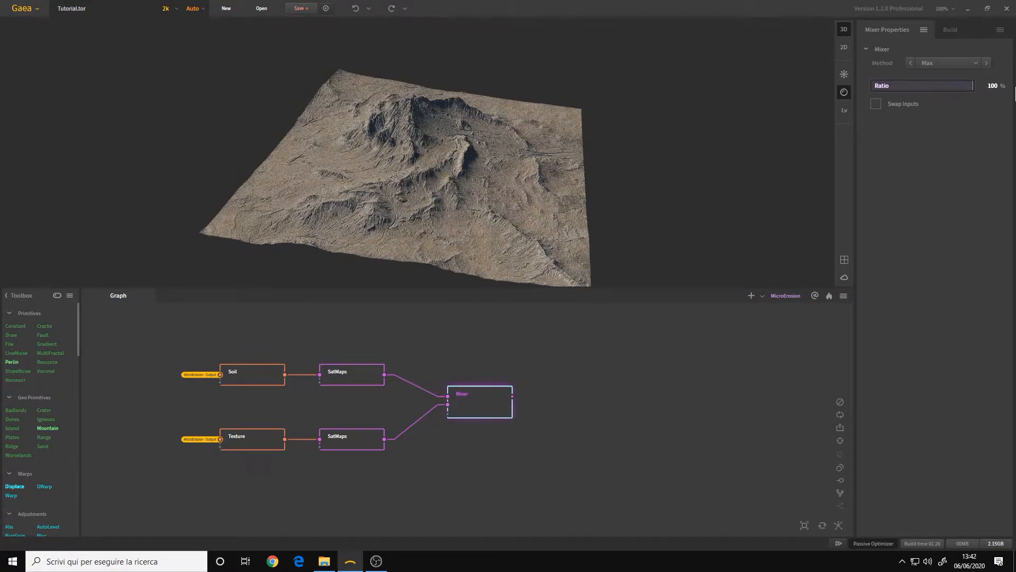
{"action": "left_click_drag", "start_coordinate": [479, 208], "coordinate": [455, 196]}
{"action": "scroll", "coordinate": [503, 191], "scroll_direction": "up", "scroll_amount": 5}
{"action": "scroll", "coordinate": [443, 174], "scroll_direction": "down", "scroll_amount": 5}
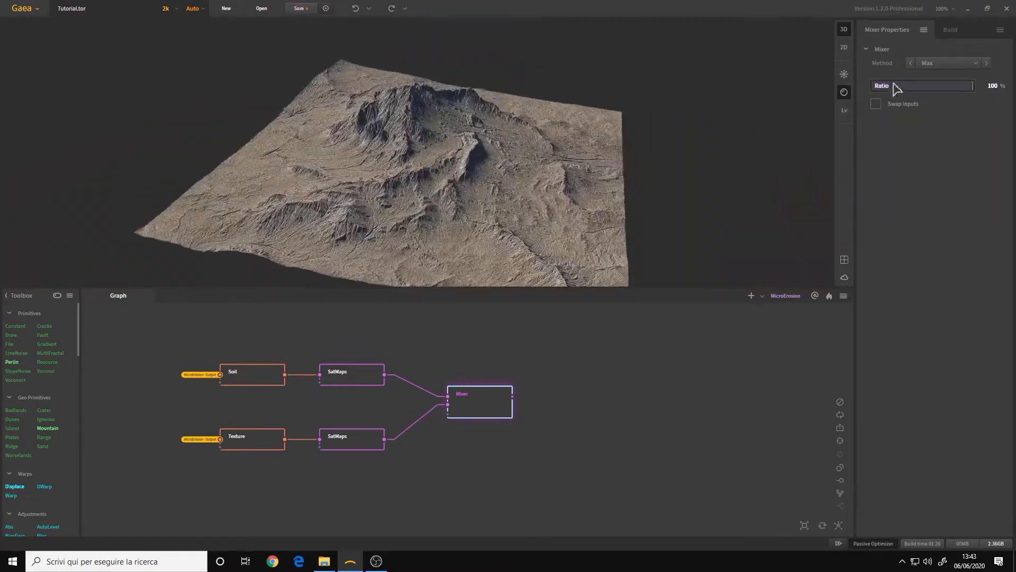
{"action": "left_click", "coordinate": [922, 87]}
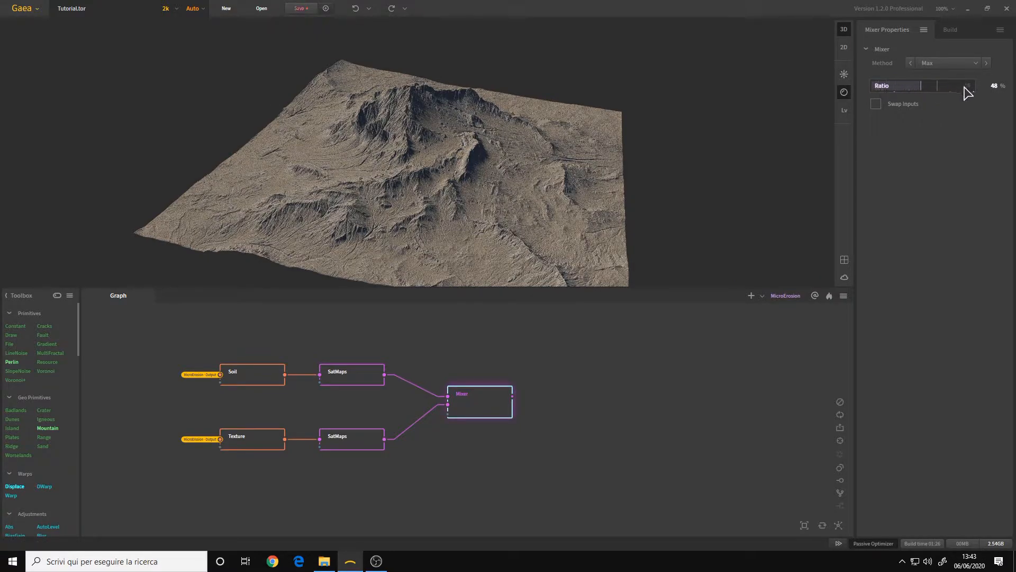
Compare the terrain colouring of the Soil branch's SatMaps, the Texture branch's SatMaps and the Mixer node
{"action": "left_click", "coordinate": [344, 379]}
{"action": "left_click_drag", "start_coordinate": [401, 189], "coordinate": [471, 191]}
{"action": "scroll", "coordinate": [490, 194], "scroll_direction": "up", "scroll_amount": 3}
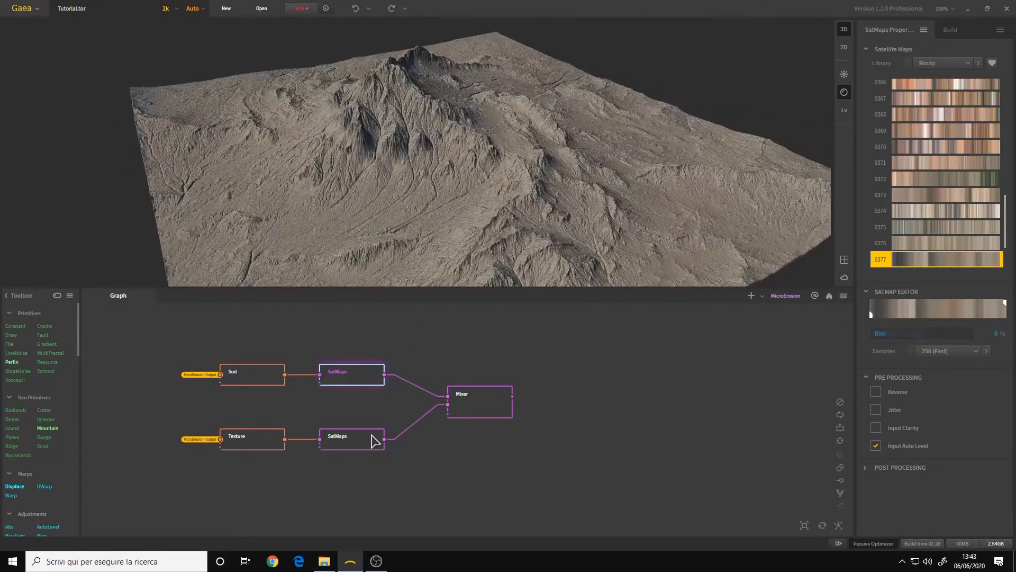
{"action": "left_click", "coordinate": [369, 444]}
{"action": "left_click_drag", "start_coordinate": [608, 200], "coordinate": [540, 204]}
{"action": "left_click", "coordinate": [494, 413]}
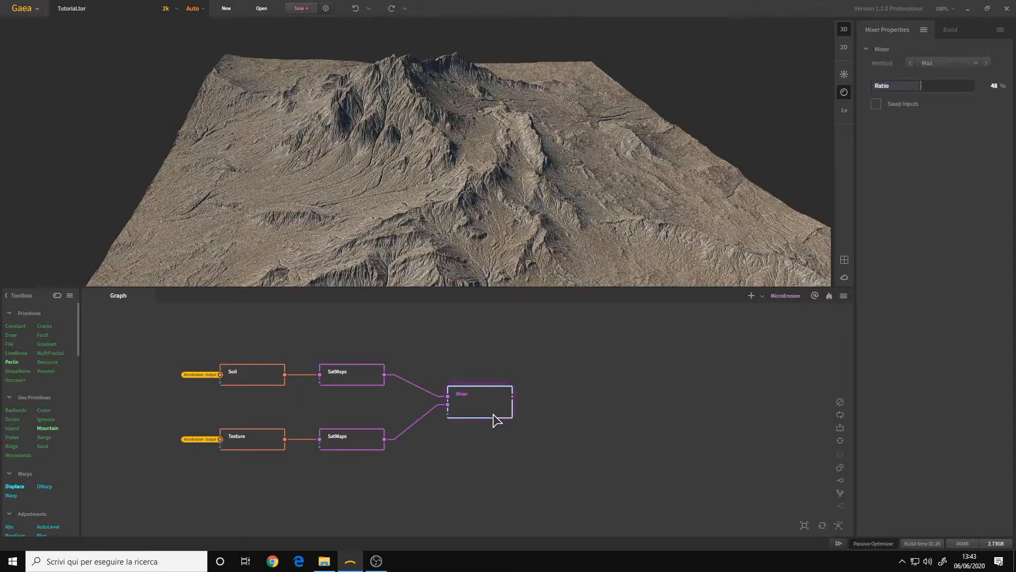
Raise the Mixer's ratio to 100 %, and try the Blend method with the ratio reset to 50 %
{"action": "left_click_drag", "start_coordinate": [946, 85], "coordinate": [977, 86]}
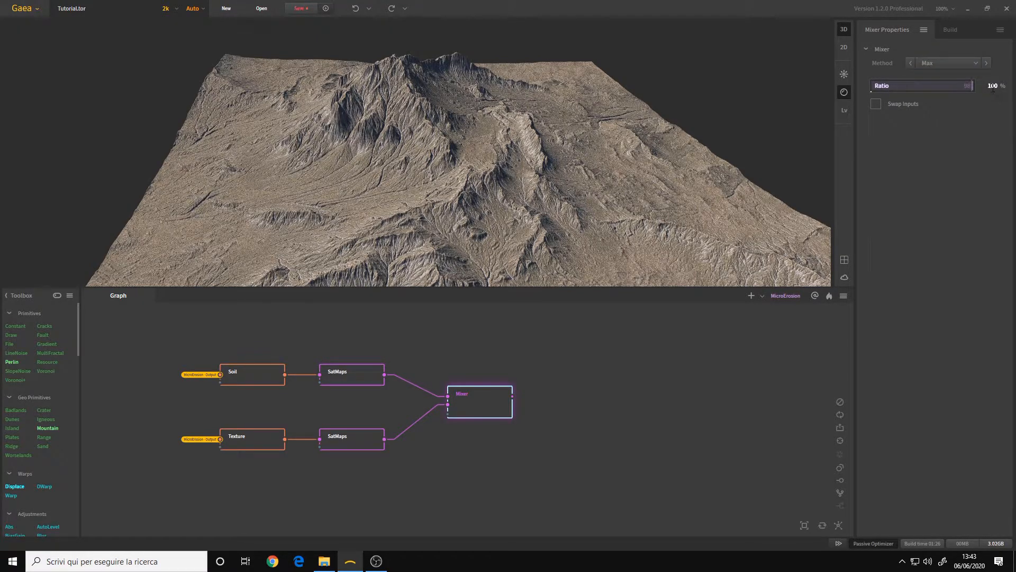
{"action": "left_click", "coordinate": [953, 63]}
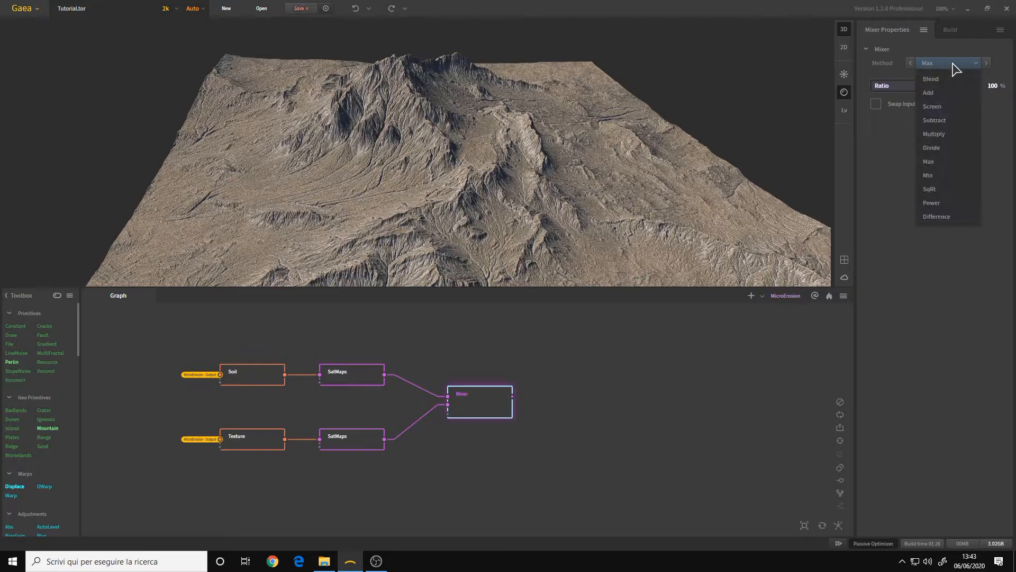
{"action": "left_click", "coordinate": [950, 78]}
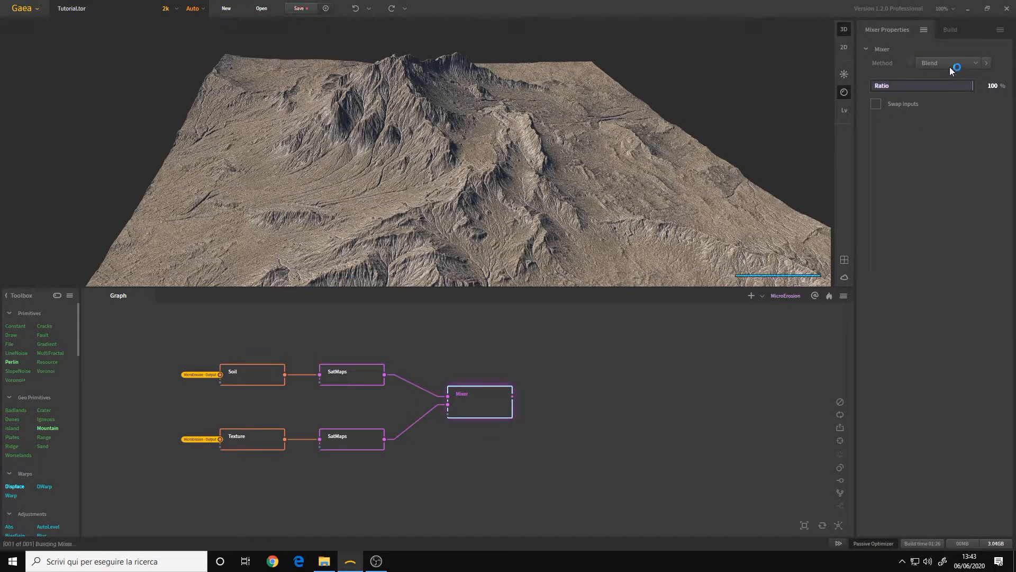
{"action": "right_click", "coordinate": [930, 84]}
{"action": "left_click", "coordinate": [936, 86]}
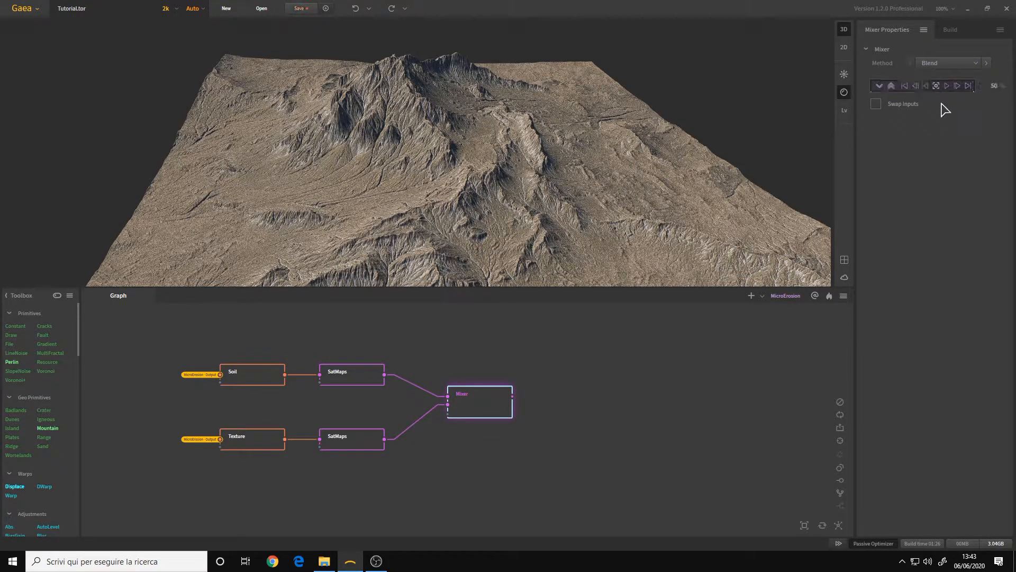
Set the Mixer's Blend ratio to 0 % and compare its result with the Soil branch's SatMaps
{"action": "left_click_drag", "start_coordinate": [921, 85], "coordinate": [870, 85]}
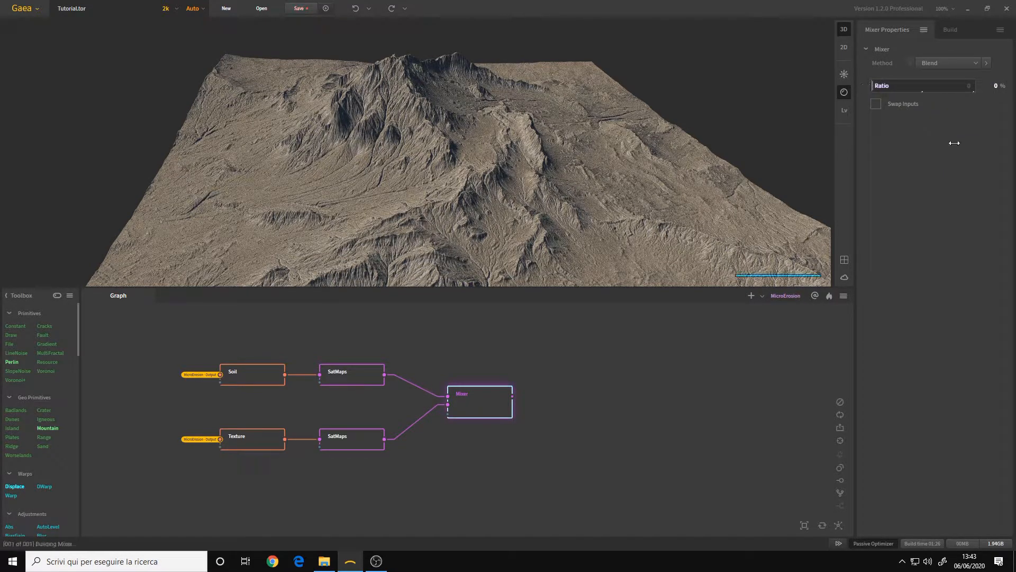
{"action": "left_click", "coordinate": [362, 377]}
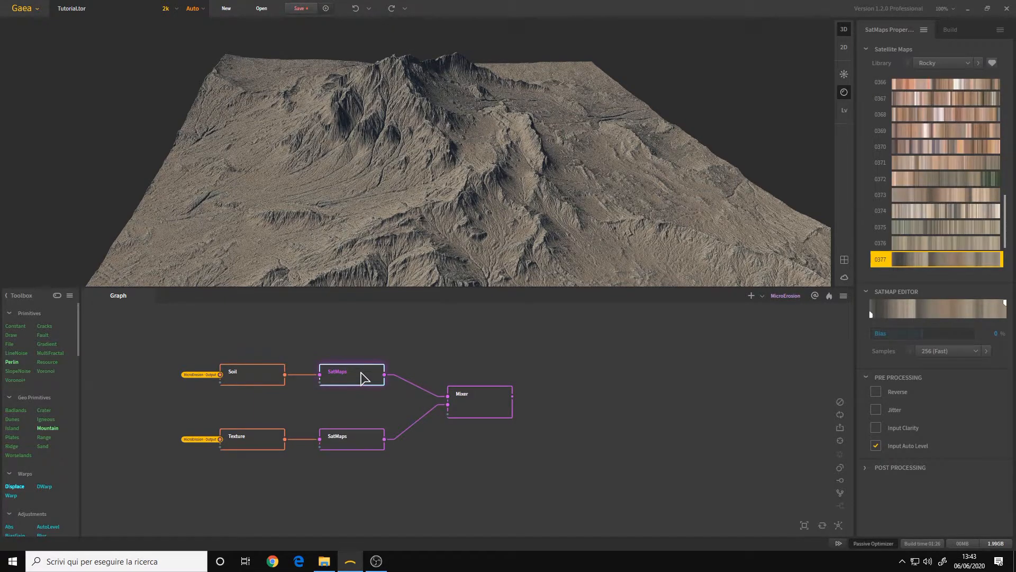
{"action": "left_click", "coordinate": [475, 419]}
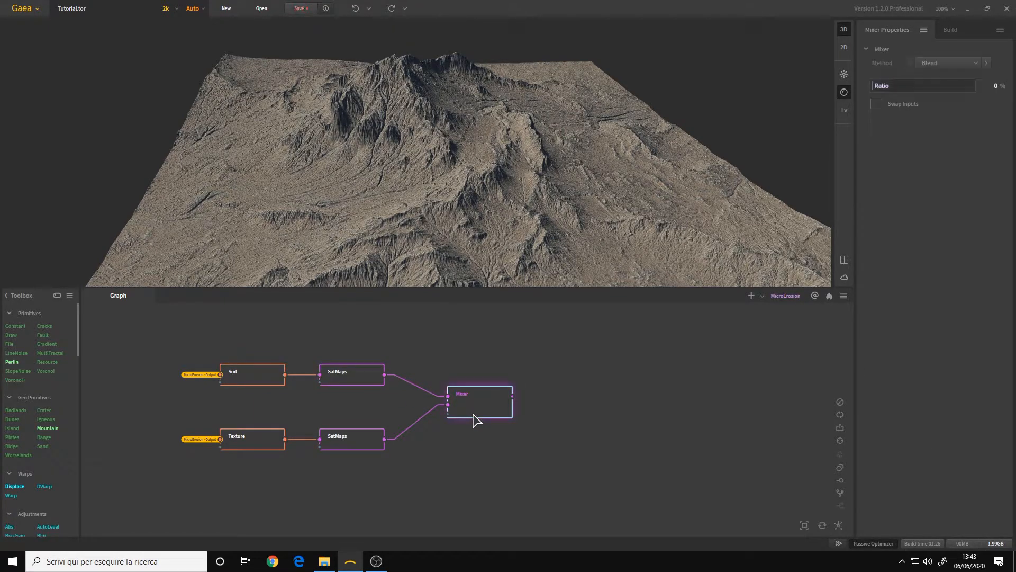
Set the Blend ratio to 100 % for comparison with the Texture branch's SatMaps, and try a ratio of 53 %
{"action": "left_click_drag", "start_coordinate": [882, 85], "coordinate": [995, 86]}
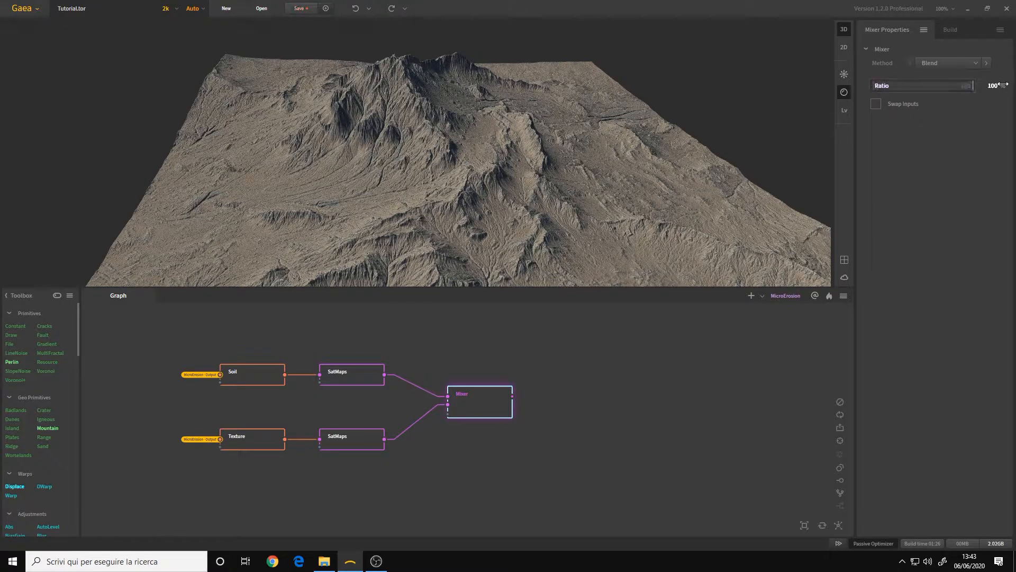
{"action": "left_click", "coordinate": [352, 444]}
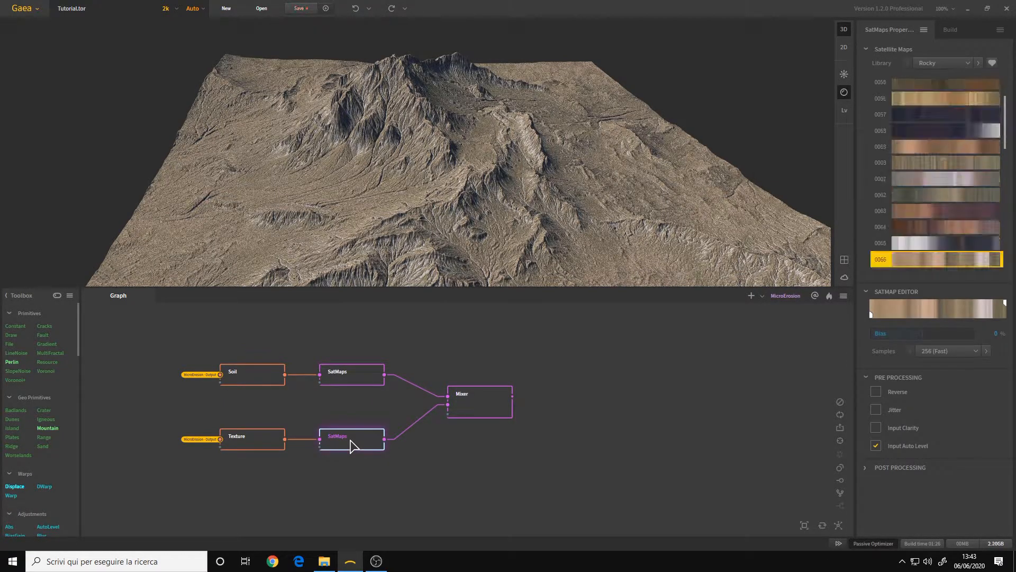
{"action": "left_click", "coordinate": [486, 404]}
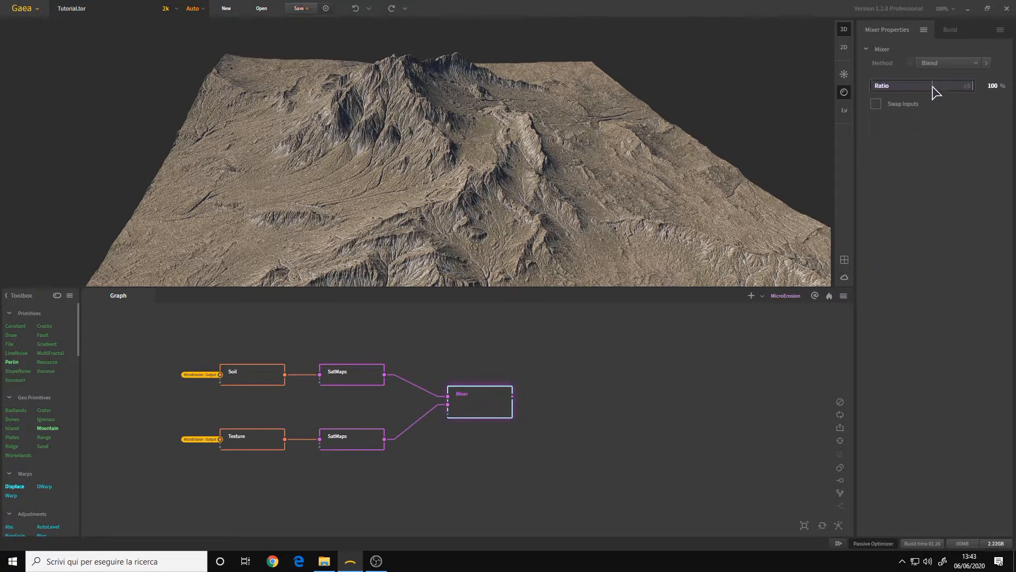
{"action": "left_click", "coordinate": [926, 85]}
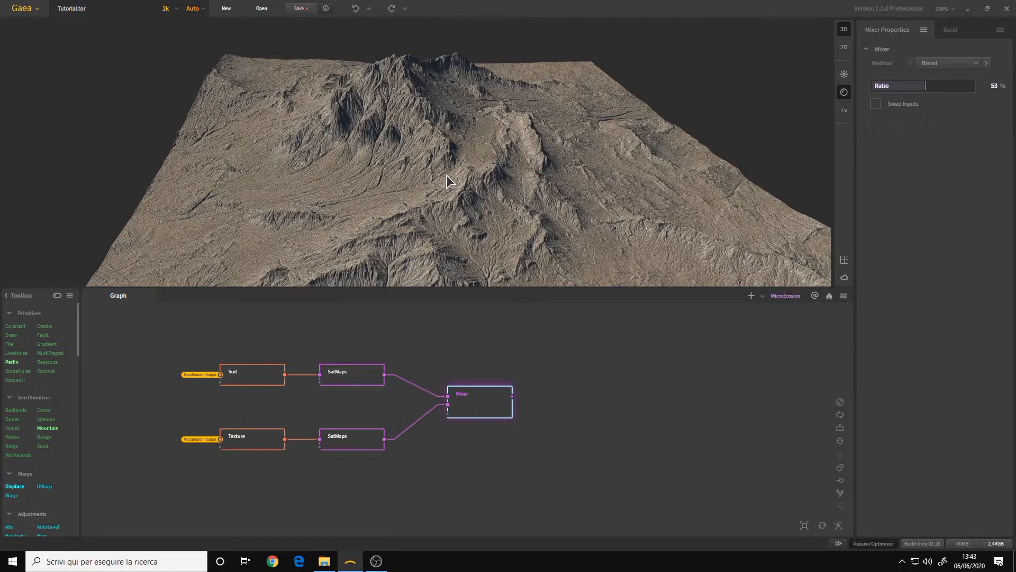
Set the Mixer's method to Max with a ratio of 100 % and inspect the terrain from several angles
{"action": "left_click", "coordinate": [934, 62]}
{"action": "left_click", "coordinate": [934, 157]}
{"action": "left_click", "coordinate": [982, 86]}
{"action": "left_click_drag", "start_coordinate": [450, 180], "coordinate": [302, 172]}
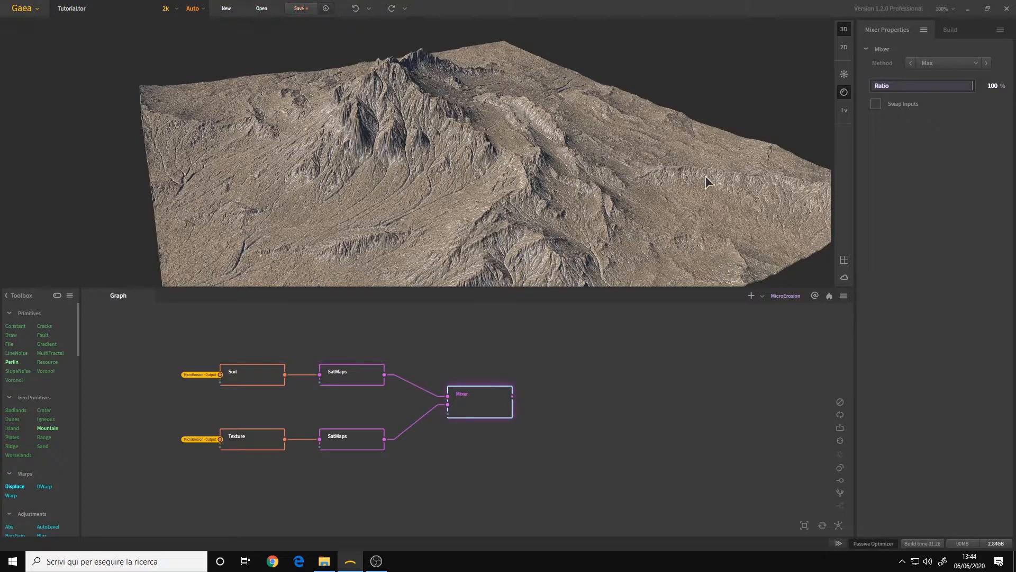
{"action": "left_click_drag", "start_coordinate": [760, 185], "coordinate": [537, 204]}
{"action": "scroll", "coordinate": [471, 188], "scroll_direction": "down", "scroll_amount": 5}
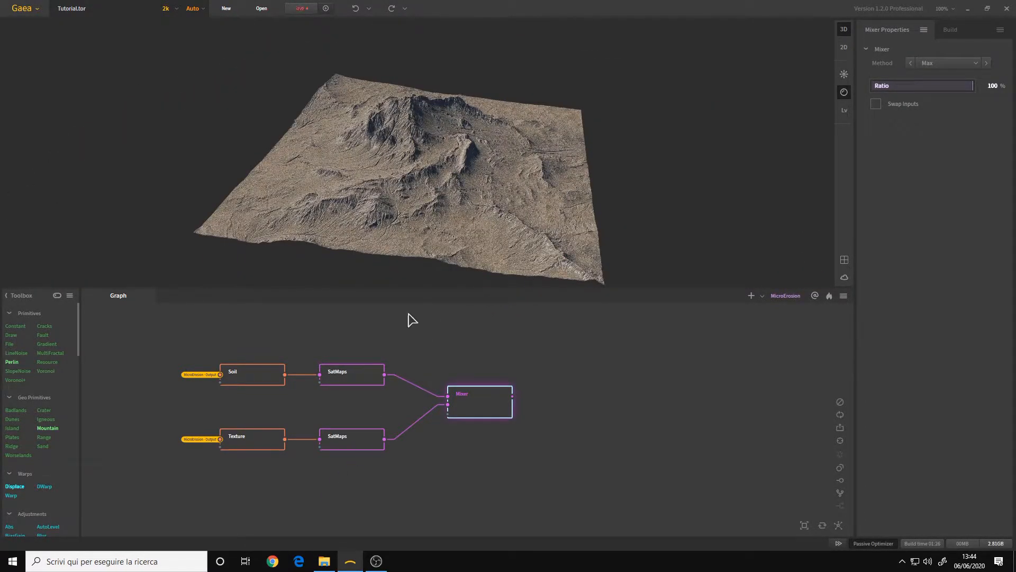
{"action": "scroll", "coordinate": [476, 197], "scroll_direction": "up", "scroll_amount": 2}
{"action": "left_click_drag", "start_coordinate": [306, 417], "coordinate": [369, 415]}
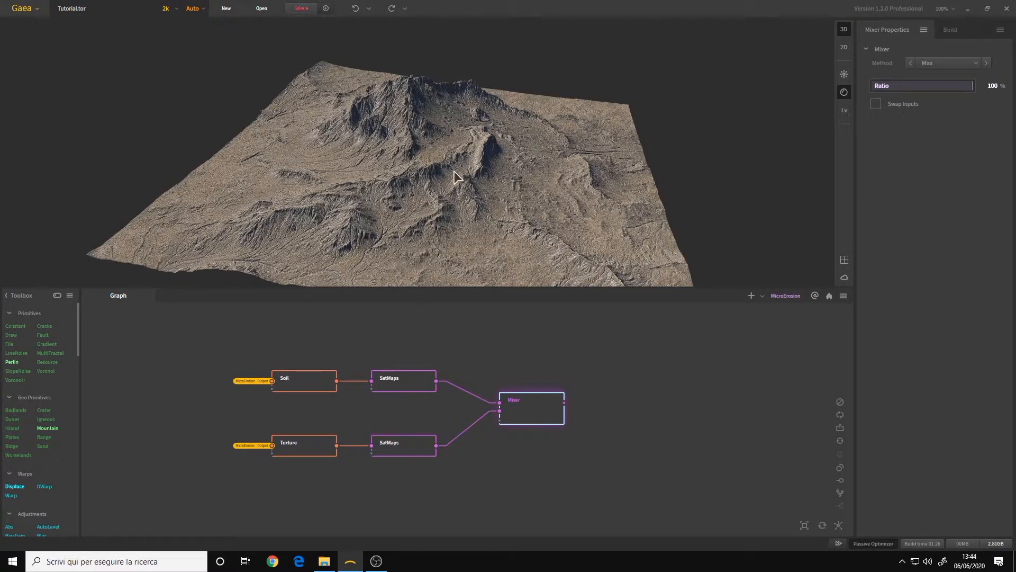
{"action": "scroll", "coordinate": [456, 183], "scroll_direction": "up", "scroll_amount": 1}
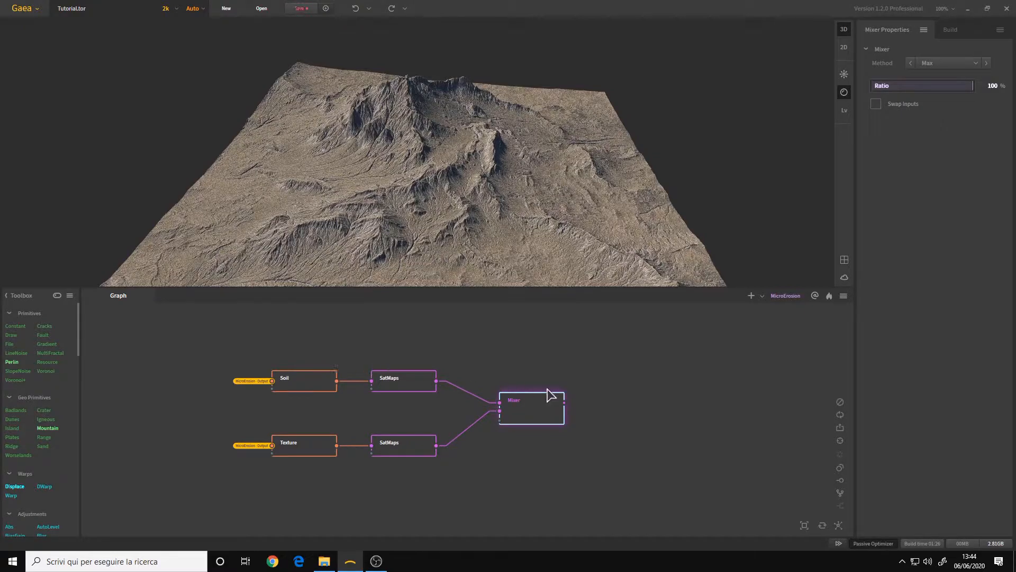
Add a second Soil node fed by the first Soil node's output and place it above the Soil branch
{"action": "left_click_drag", "start_coordinate": [367, 341], "coordinate": [495, 355]}
{"action": "middle_click_drag", "start_coordinate": [352, 363], "coordinate": [427, 399]}
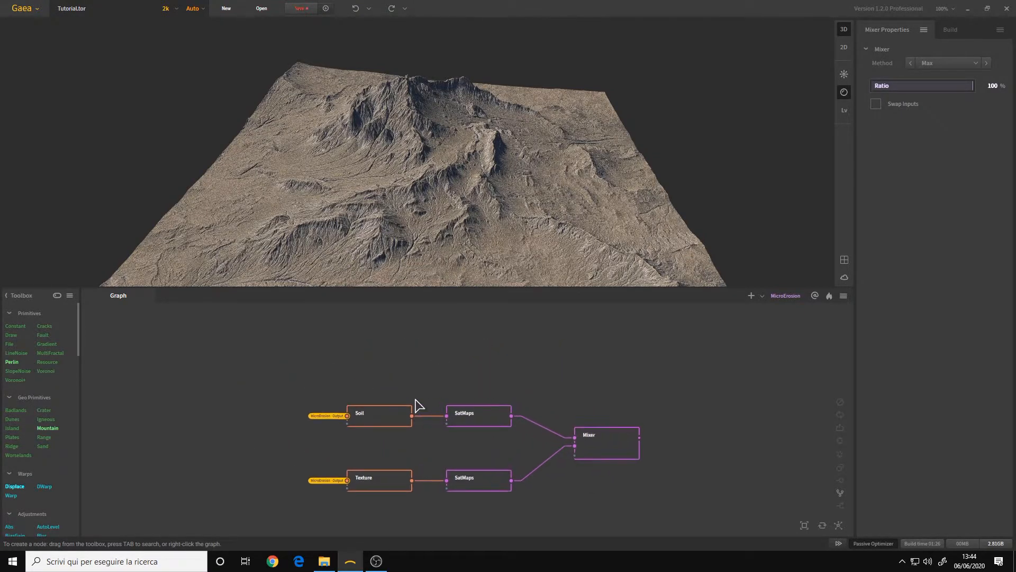
{"action": "left_click", "coordinate": [491, 418]}
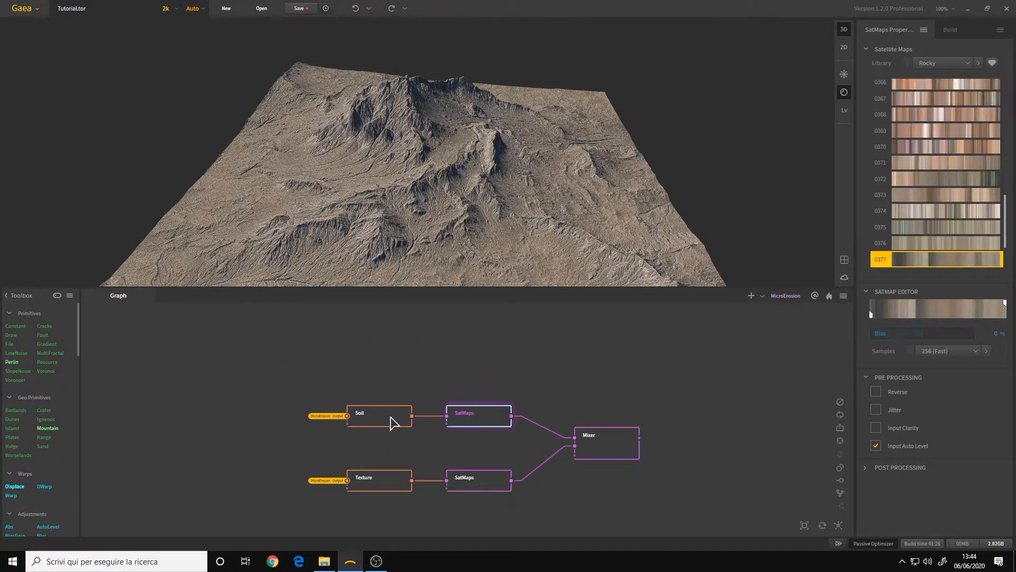
{"action": "left_click", "coordinate": [392, 419]}
{"action": "left_click_drag", "start_coordinate": [412, 416], "coordinate": [425, 377]}
{"action": "type", "text": "soil"}
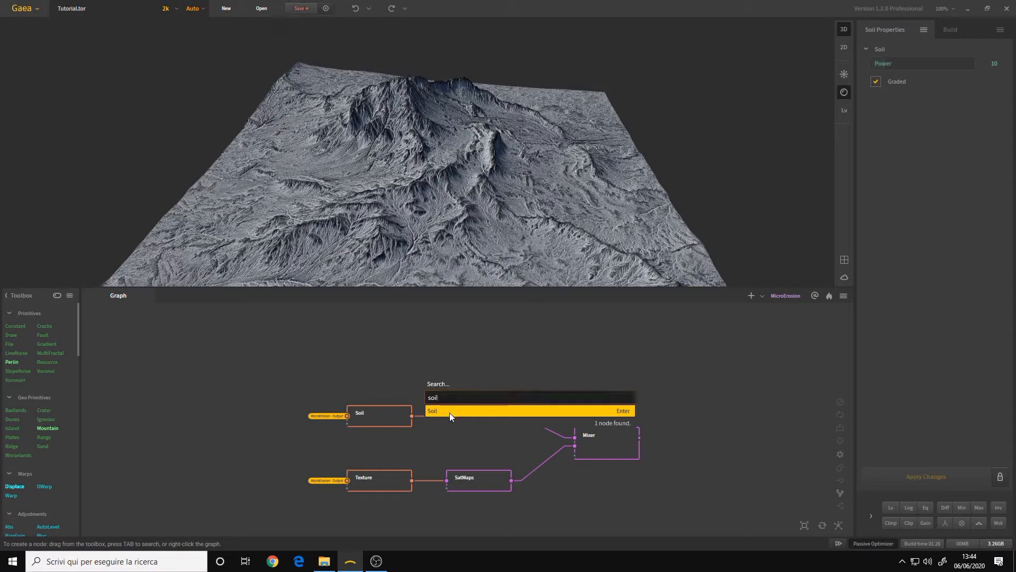
{"action": "left_click", "coordinate": [449, 412]}
{"action": "left_click_drag", "start_coordinate": [450, 384], "coordinate": [438, 369]}
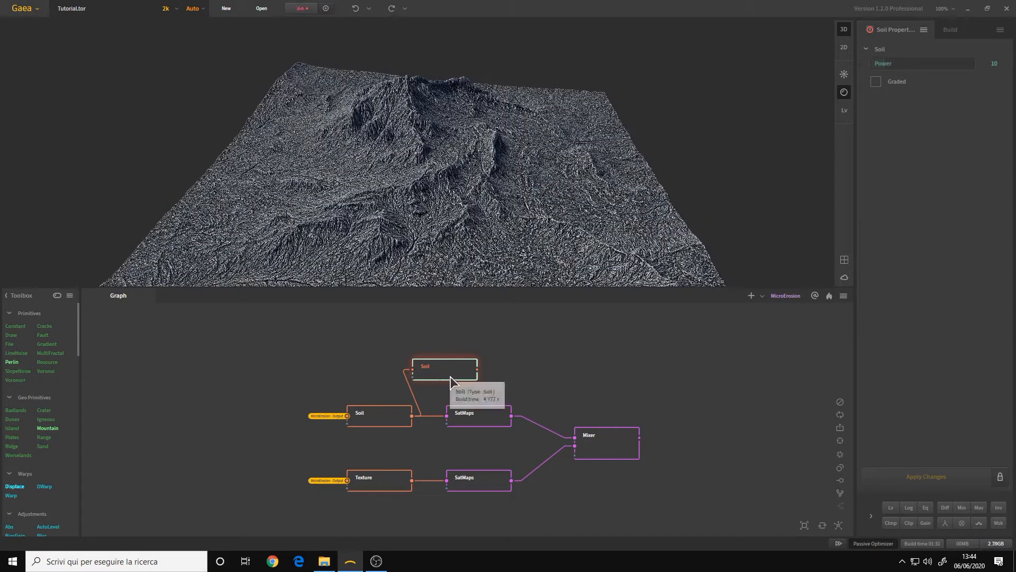
Enable Graded on the second Soil node, apply the change, and compare it with the first Soil node
{"action": "left_click", "coordinate": [876, 82]}
{"action": "left_click", "coordinate": [925, 477]}
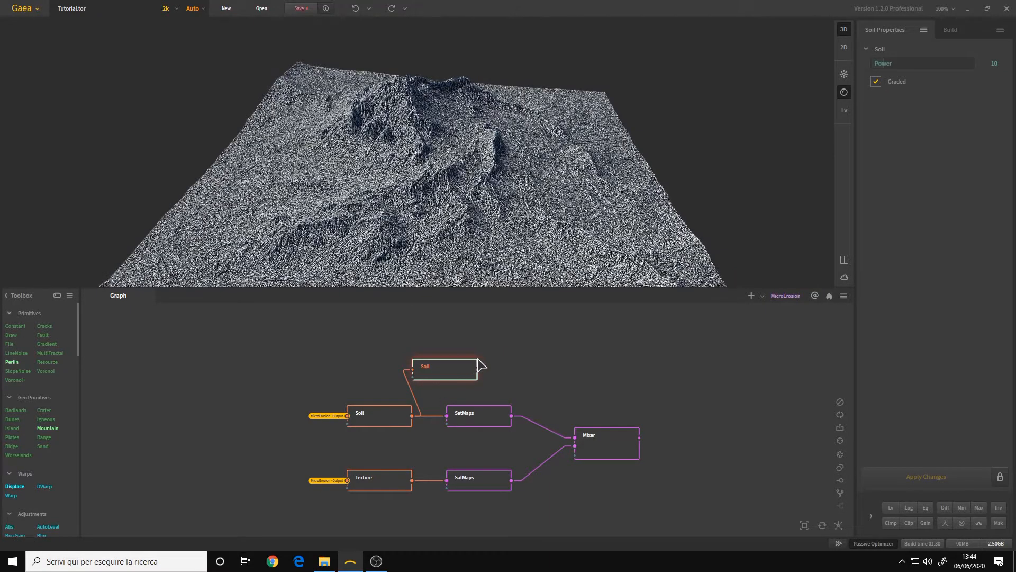
{"action": "left_click", "coordinate": [384, 423]}
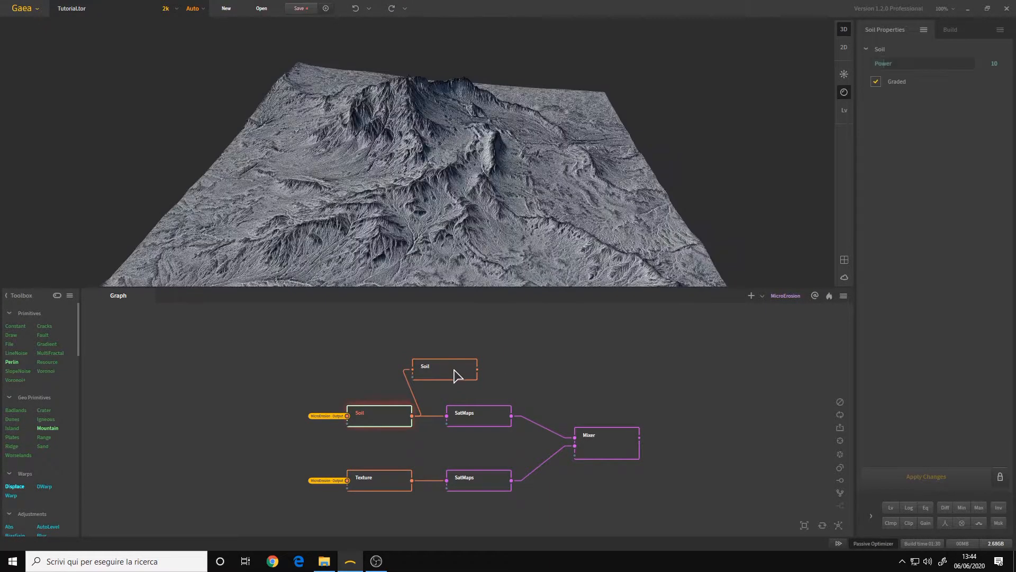
{"action": "left_click", "coordinate": [454, 375]}
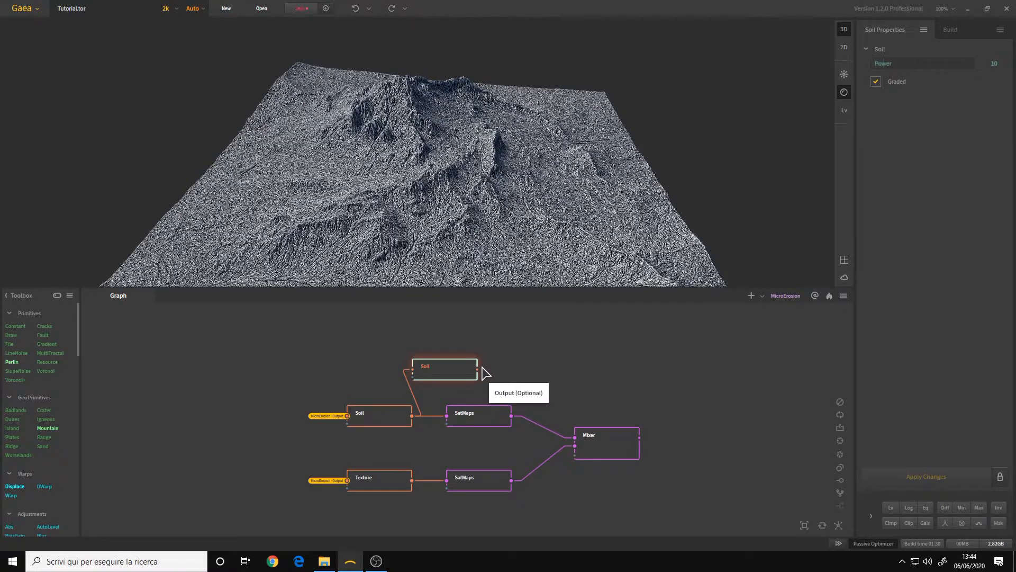
Connect the second Soil node's output to the upper SatMaps node's input and compare both Soil nodes
{"action": "left_click_drag", "start_coordinate": [478, 370], "coordinate": [446, 416]}
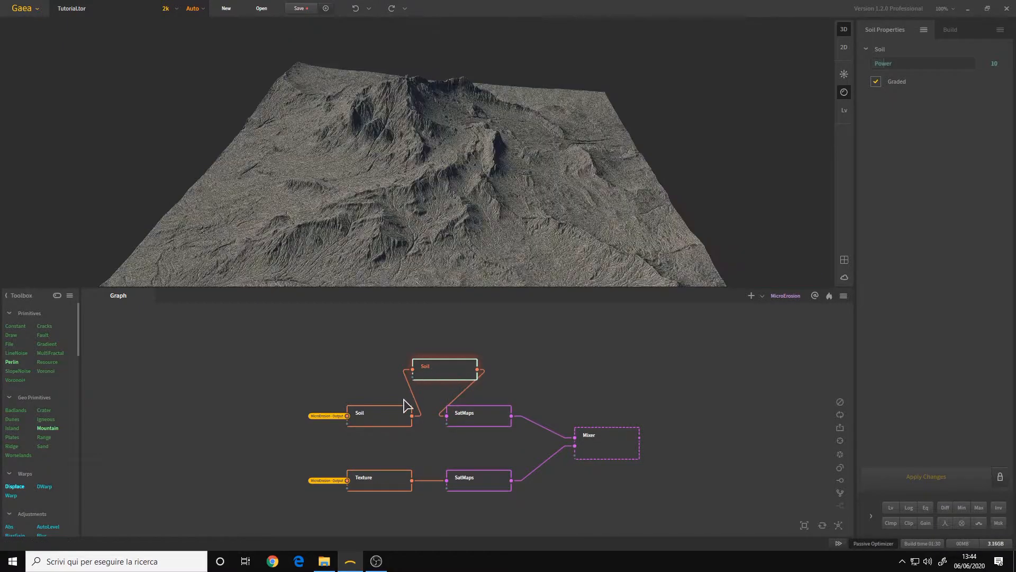
{"action": "left_click", "coordinate": [397, 427]}
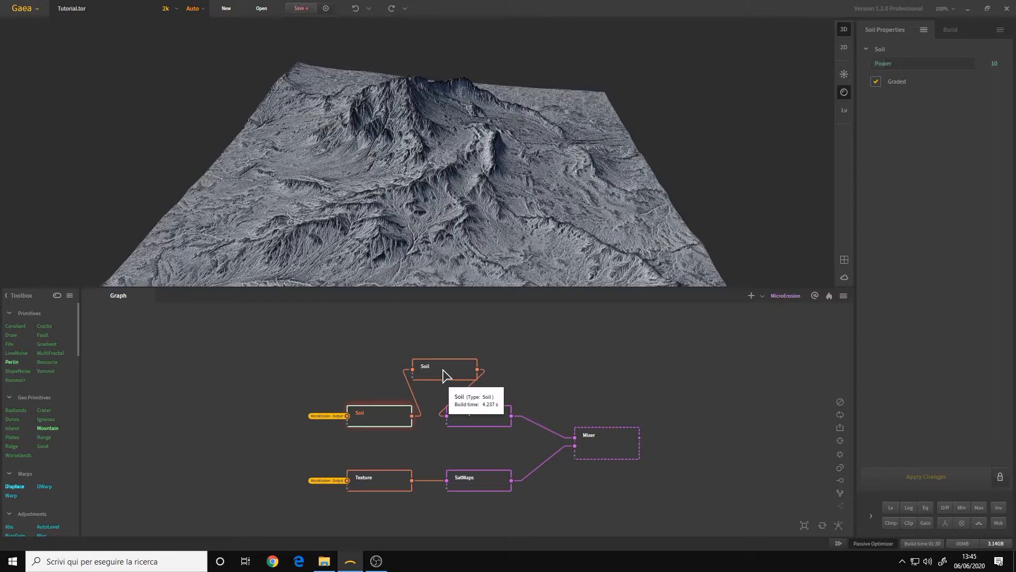
{"action": "left_click", "coordinate": [444, 374]}
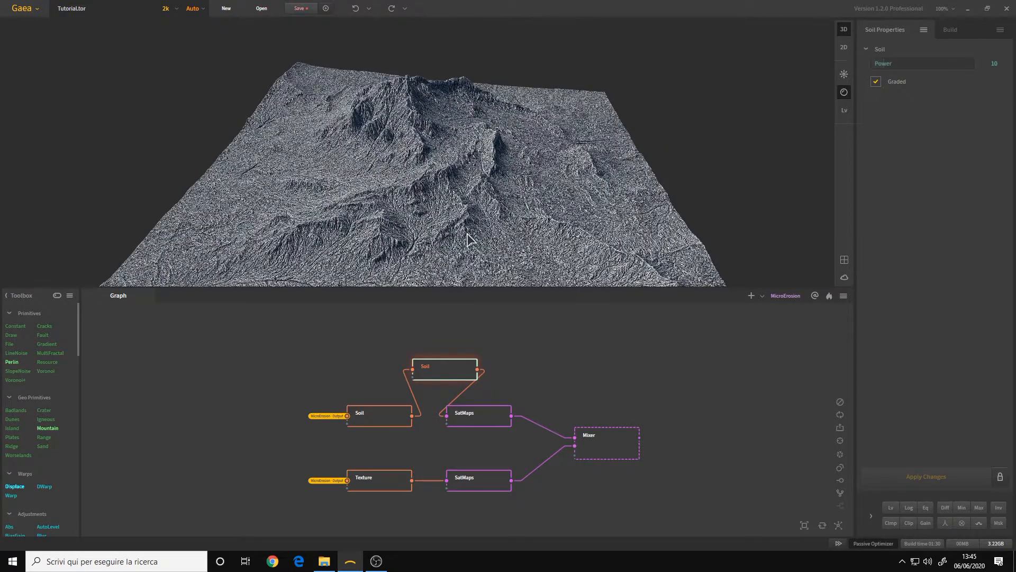
Examine the upper SatMaps node's colouring on the terrain close up and from a distance
{"action": "left_click", "coordinate": [480, 422]}
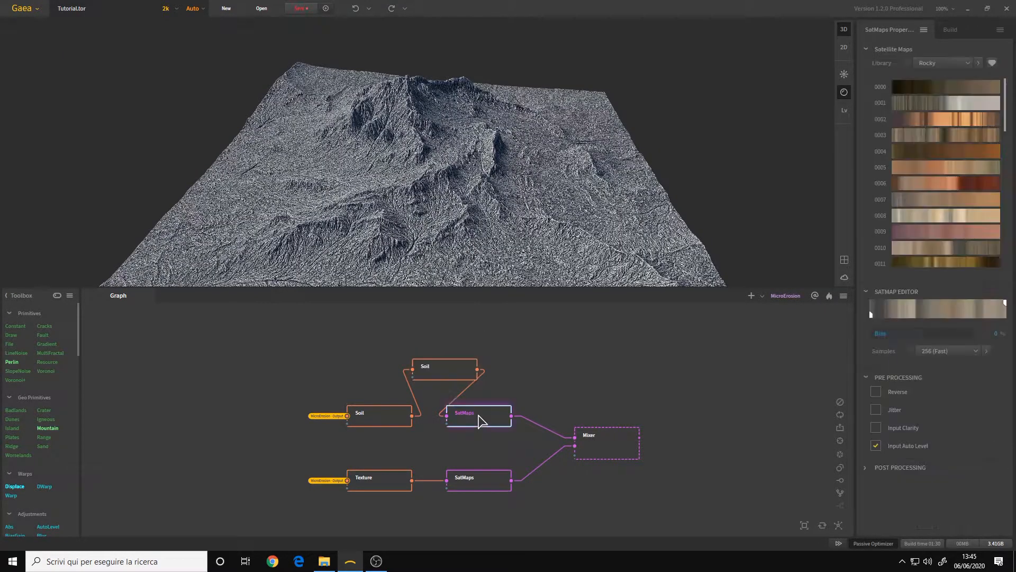
{"action": "left_click_drag", "start_coordinate": [516, 224], "coordinate": [507, 206]}
{"action": "scroll", "coordinate": [502, 185], "scroll_direction": "up", "scroll_amount": 4}
{"action": "scroll", "coordinate": [505, 200], "scroll_direction": "down", "scroll_amount": 3}
{"action": "left_click_drag", "start_coordinate": [508, 213], "coordinate": [459, 215]}
{"action": "scroll", "coordinate": [459, 221], "scroll_direction": "down", "scroll_amount": 5}
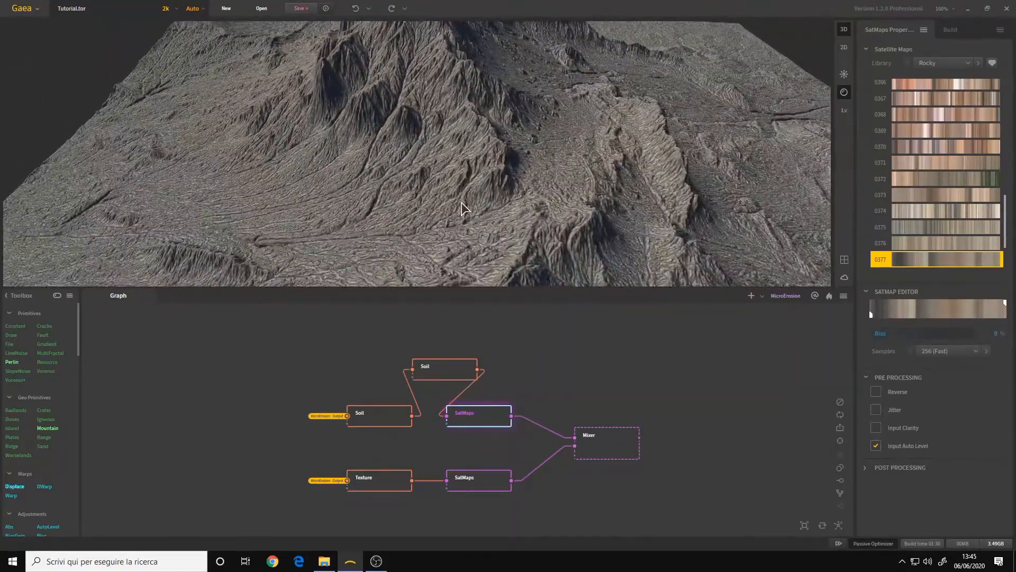
{"action": "scroll", "coordinate": [526, 227], "scroll_direction": "up", "scroll_amount": 5}
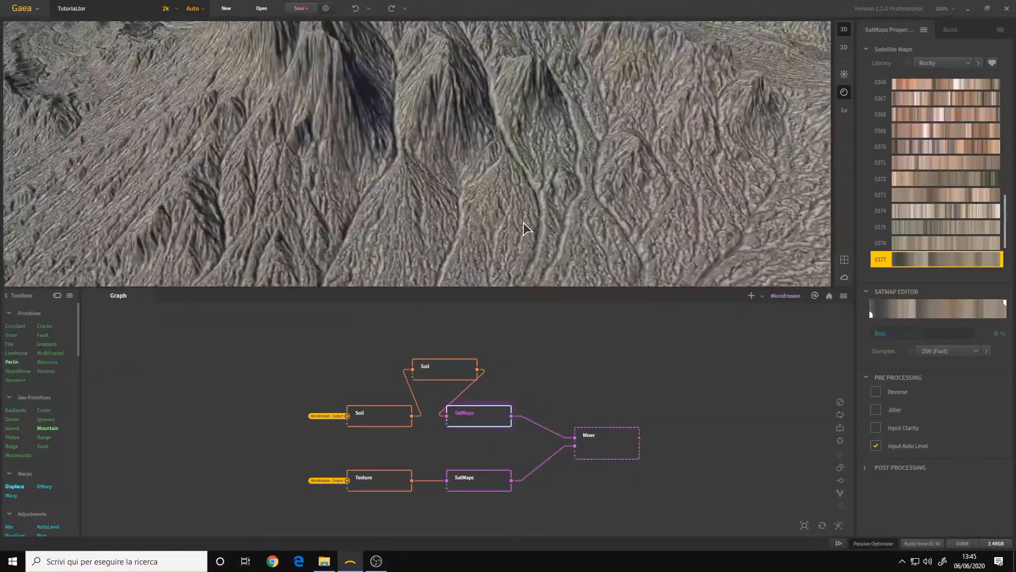
{"action": "scroll", "coordinate": [523, 228], "scroll_direction": "down", "scroll_amount": 6}
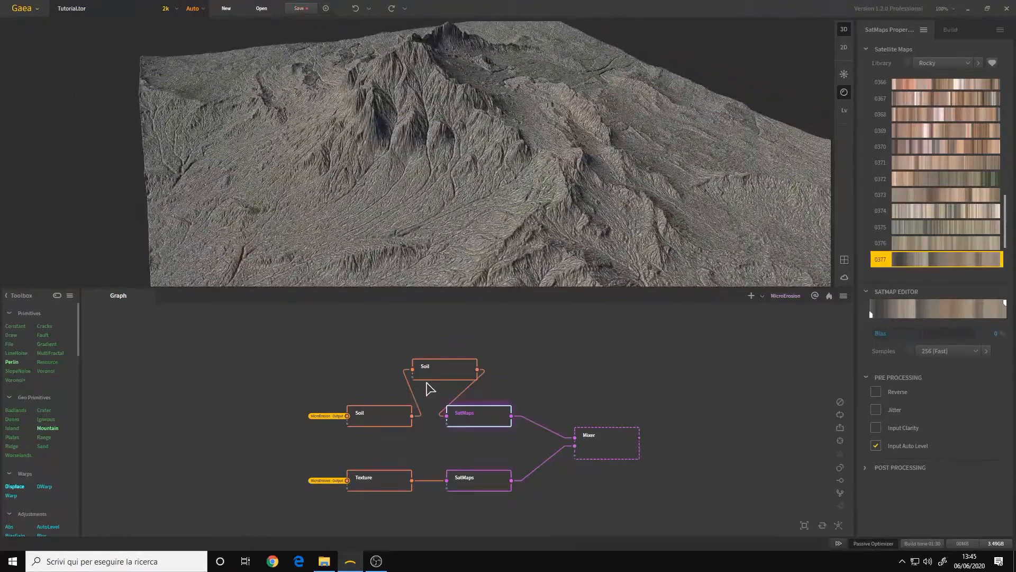
Compare the upper SatMaps colouring with and without the second Soil node, delete that Soil node, and view the Mixer's result
{"action": "left_click", "coordinate": [443, 377]}
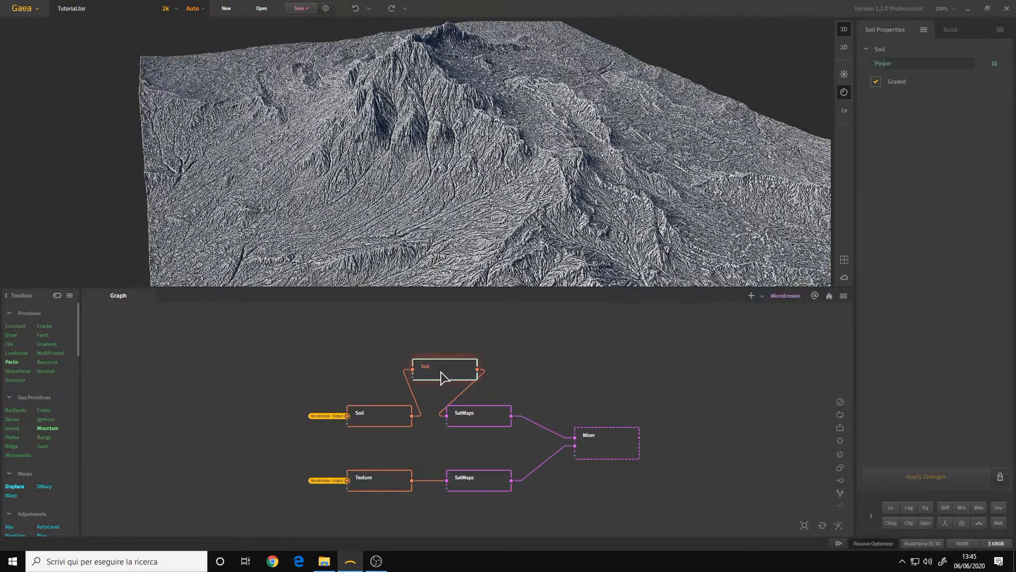
{"action": "left_click", "coordinate": [482, 421]}
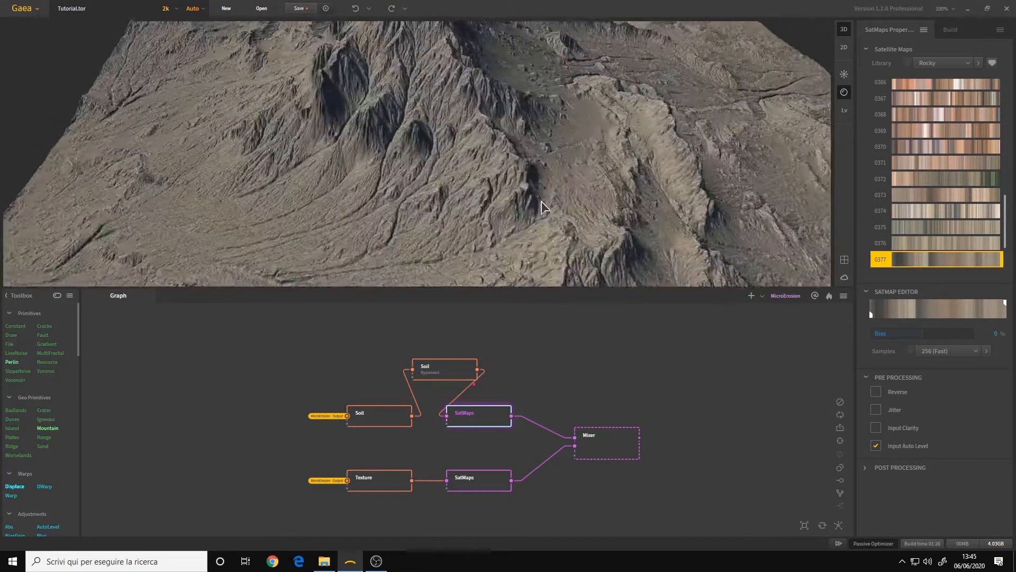
{"action": "left_click", "coordinate": [449, 373]}
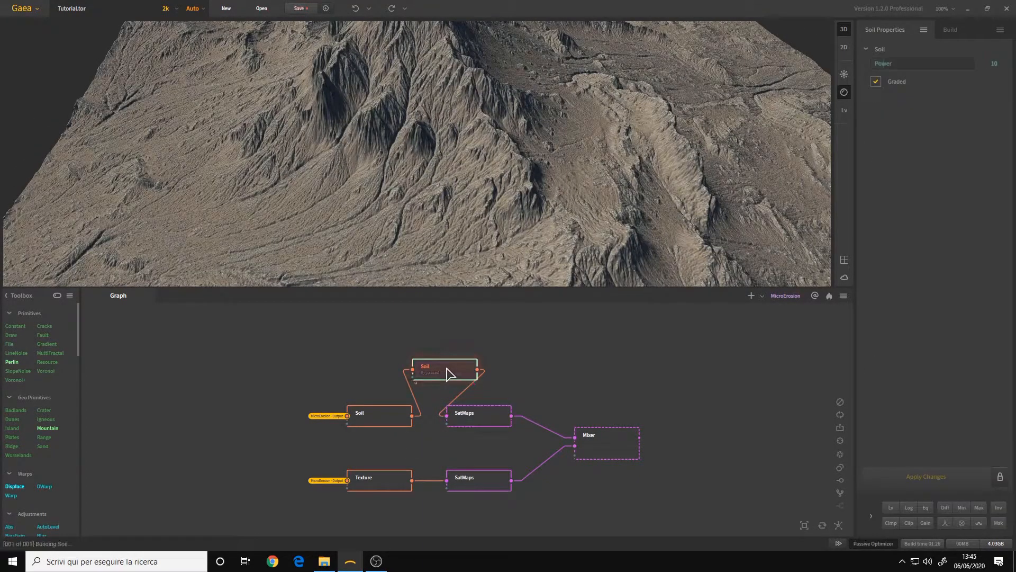
{"action": "key", "text": "Delete"}
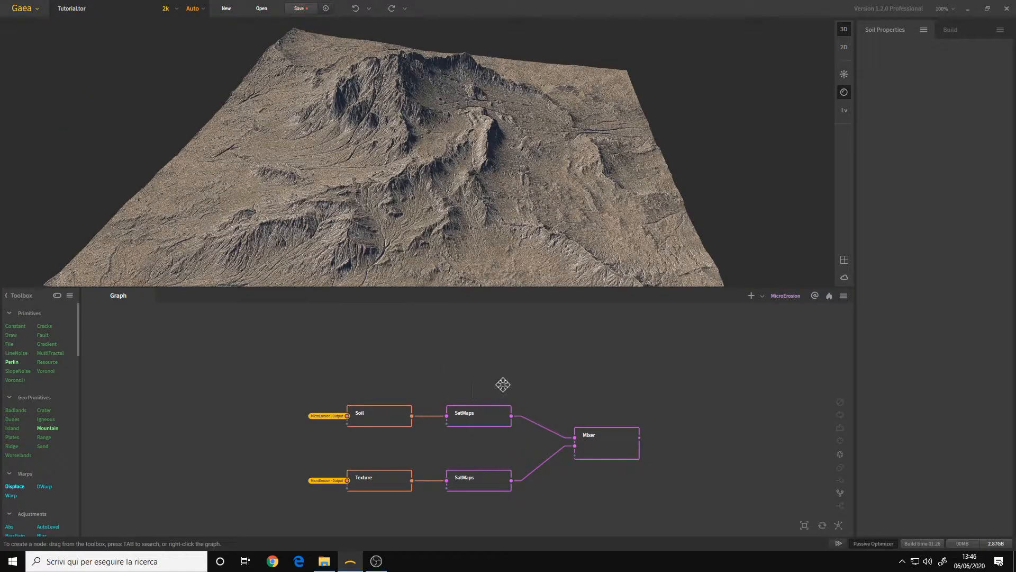
{"action": "left_click", "coordinate": [588, 394]}
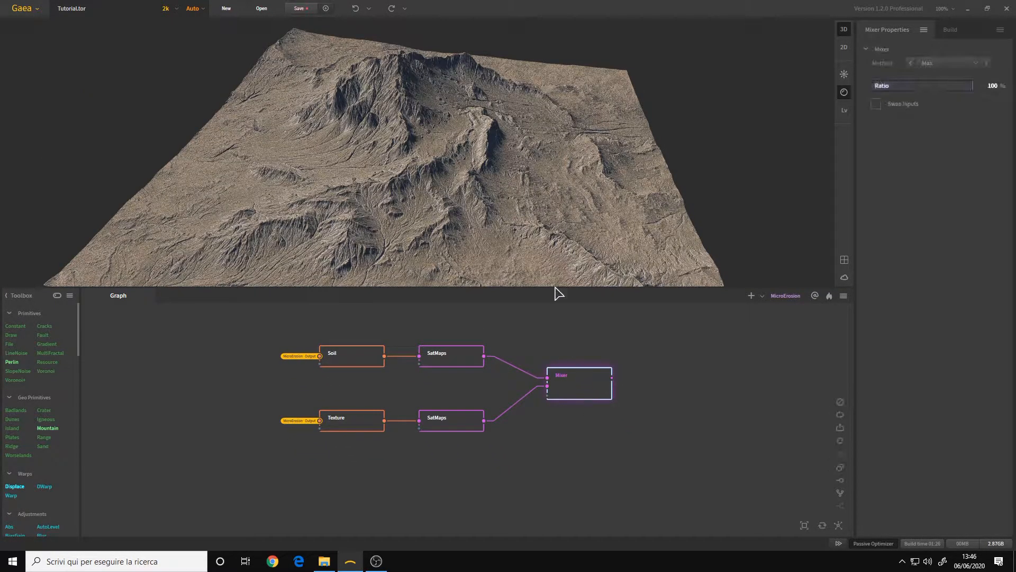
{"action": "left_click_drag", "start_coordinate": [473, 212], "coordinate": [444, 300]}
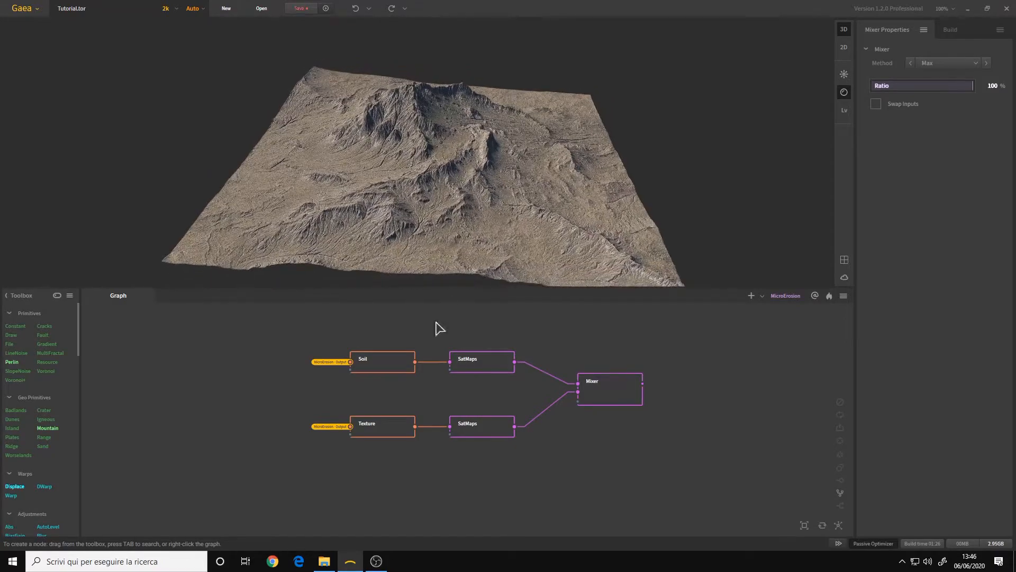
{"action": "middle_click_drag", "start_coordinate": [399, 490], "coordinate": [399, 433]}
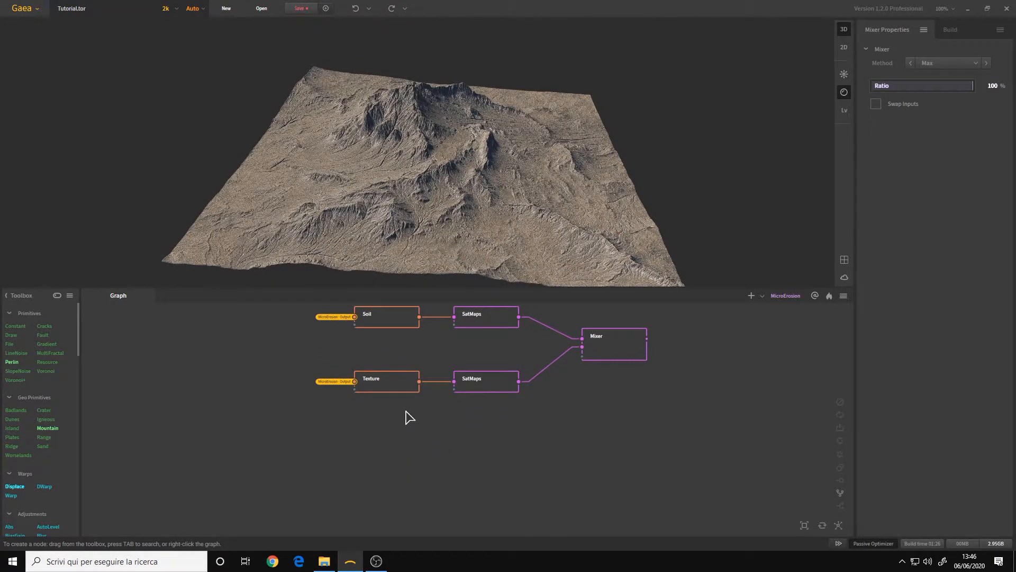
{"action": "right_click", "coordinate": [394, 455]}
{"action": "mouse_move", "coordinate": [455, 371]}
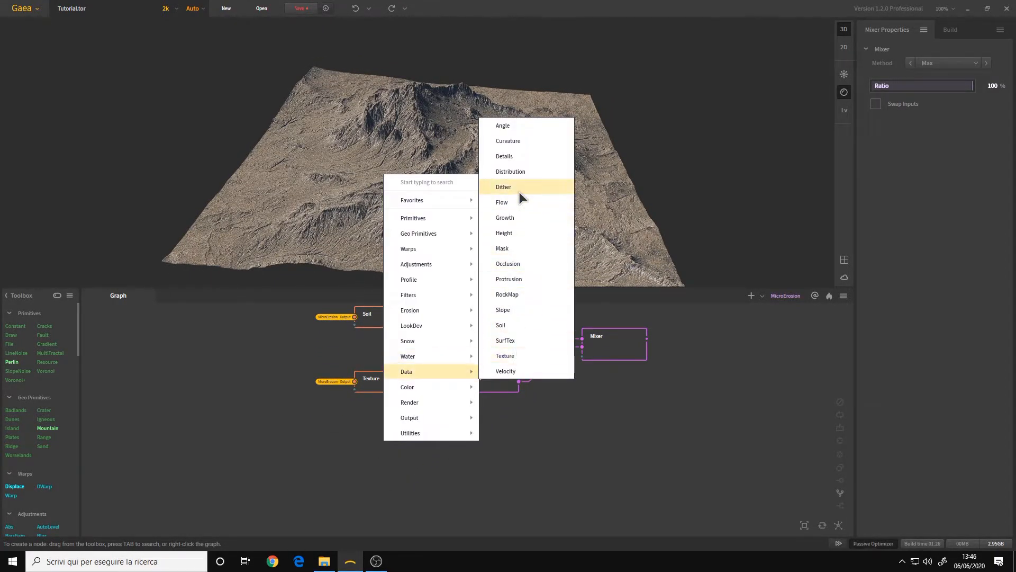
{"action": "left_click", "coordinate": [524, 454]}
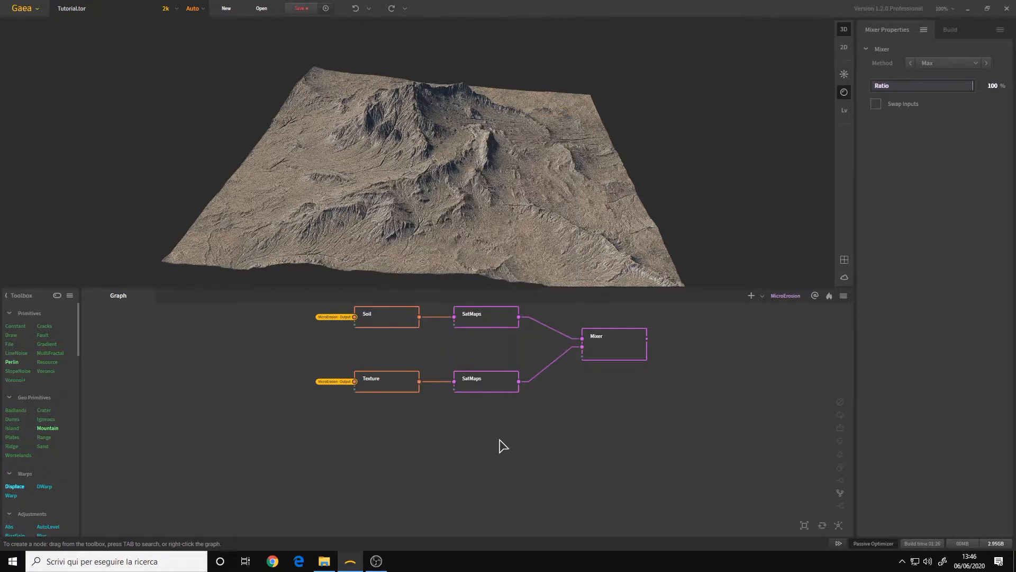
{"action": "right_click", "coordinate": [400, 459]}
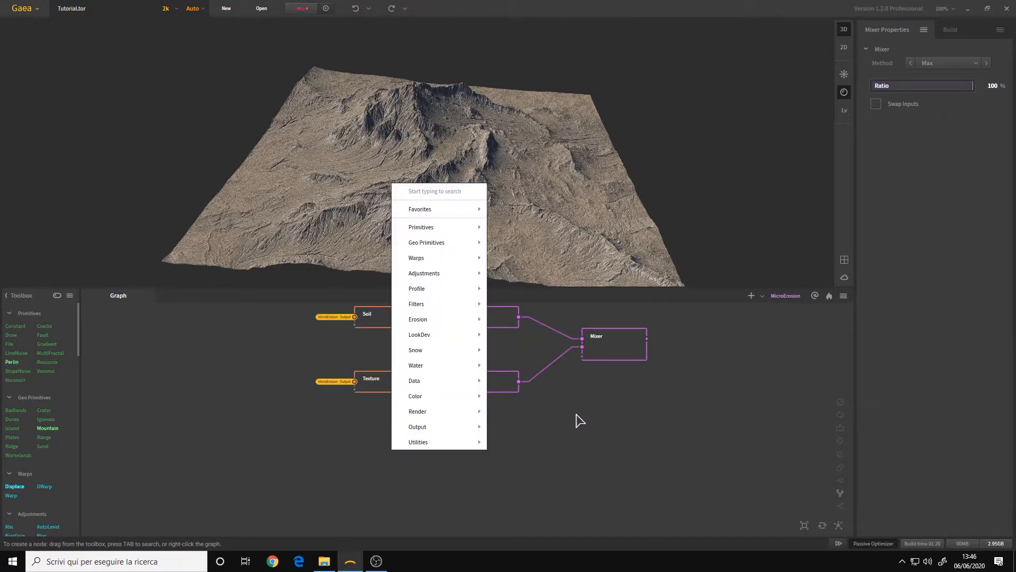
{"action": "mouse_move", "coordinate": [427, 383]}
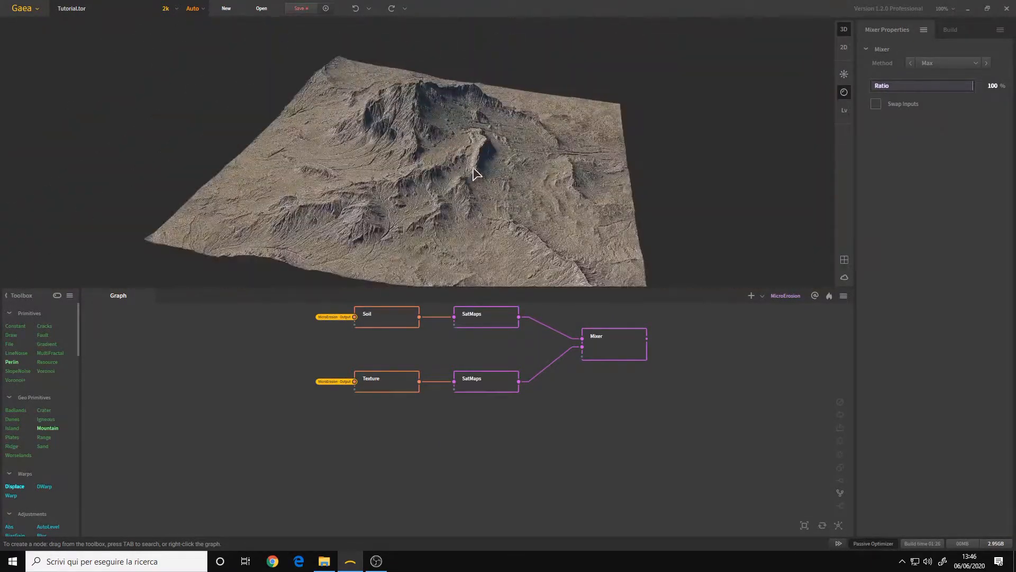
Add a Slope node below the Texture node and feed it from the MicroErosion - Output portal
{"action": "right_click", "coordinate": [404, 467]}
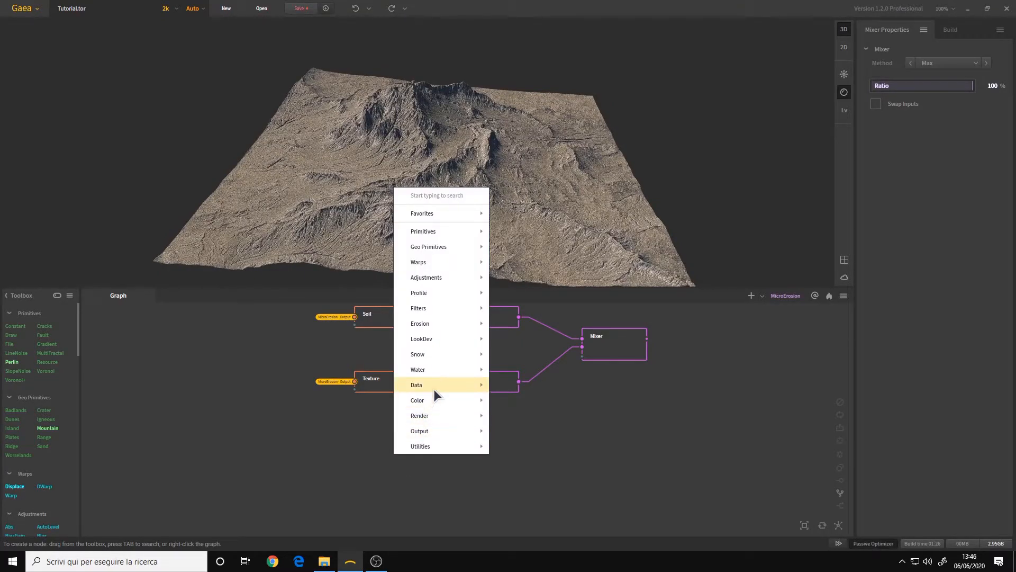
{"action": "mouse_move", "coordinate": [434, 388]}
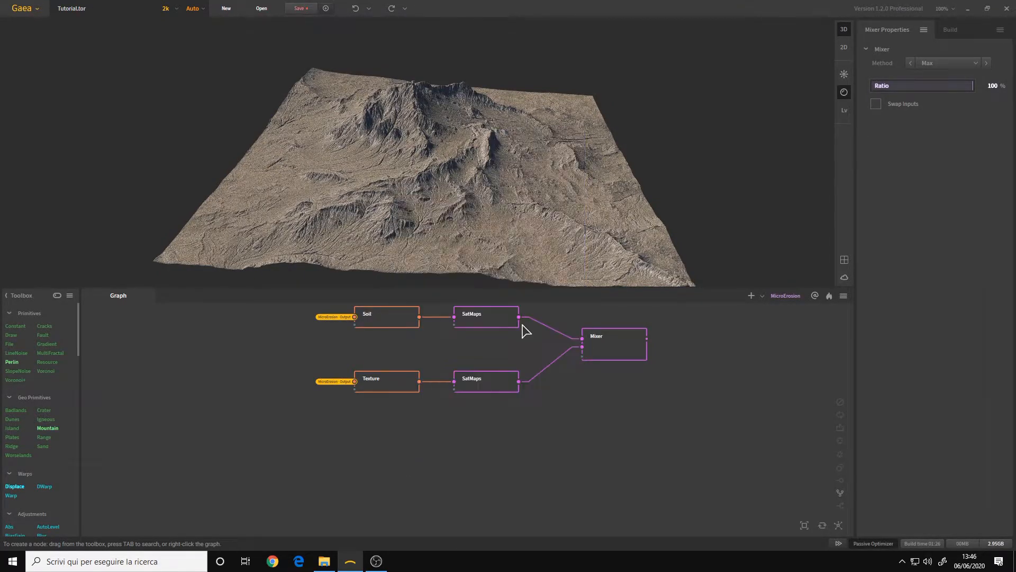
{"action": "left_click_drag", "start_coordinate": [553, 328], "coordinate": [382, 446]}
{"action": "middle_click_drag", "start_coordinate": [452, 438], "coordinate": [512, 414]}
{"action": "left_click_drag", "start_coordinate": [414, 437], "coordinate": [351, 432]}
{"action": "mouse_move", "coordinate": [370, 367]}
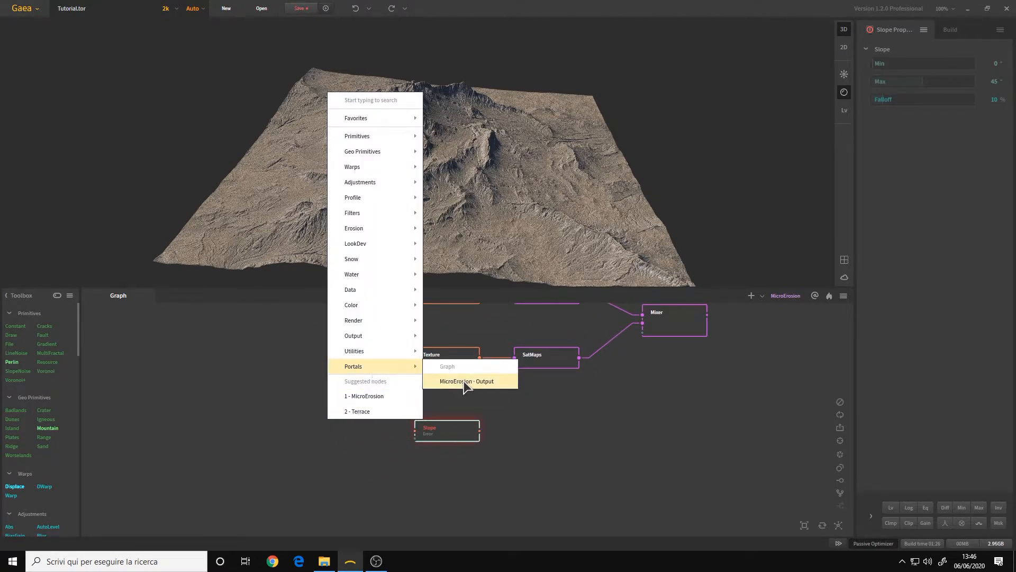
{"action": "left_click", "coordinate": [466, 381]}
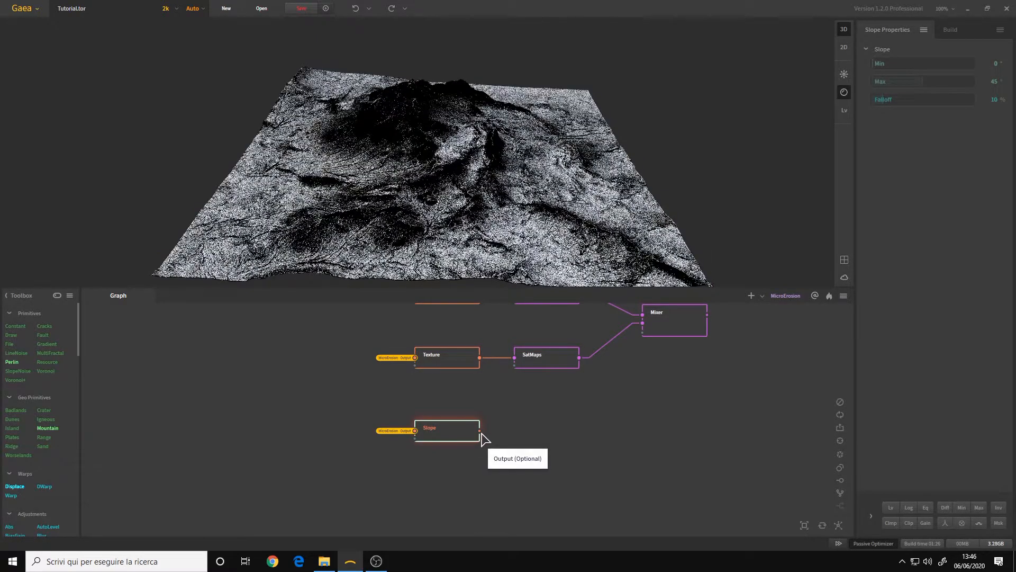
Add a third SatMaps node between the Texture branch and the Slope node, fed by the Texture node's output
{"action": "middle_click_drag", "start_coordinate": [543, 362], "coordinate": [471, 385]}
{"action": "right_click", "coordinate": [393, 407]}
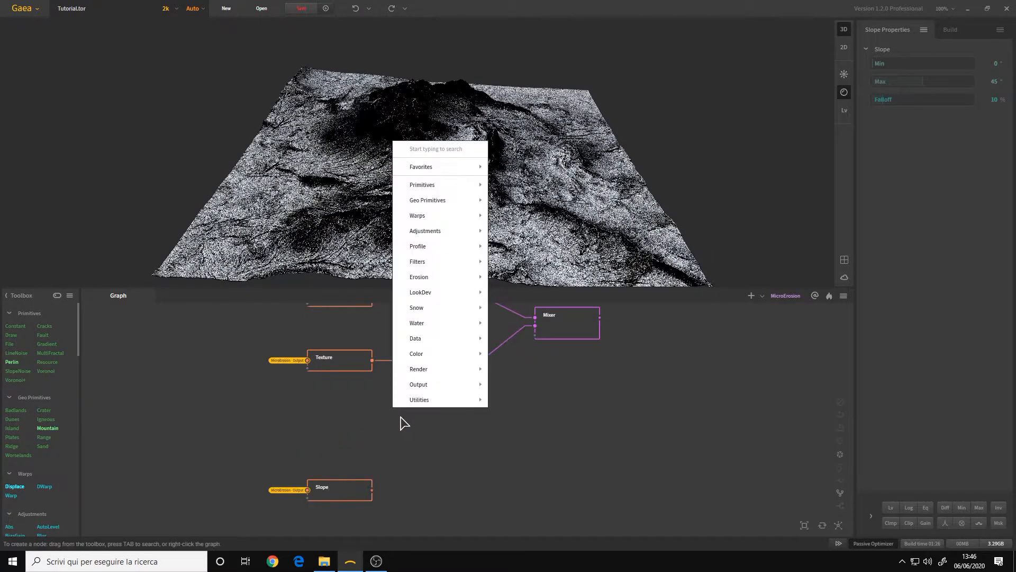
{"action": "mouse_move", "coordinate": [471, 362]}
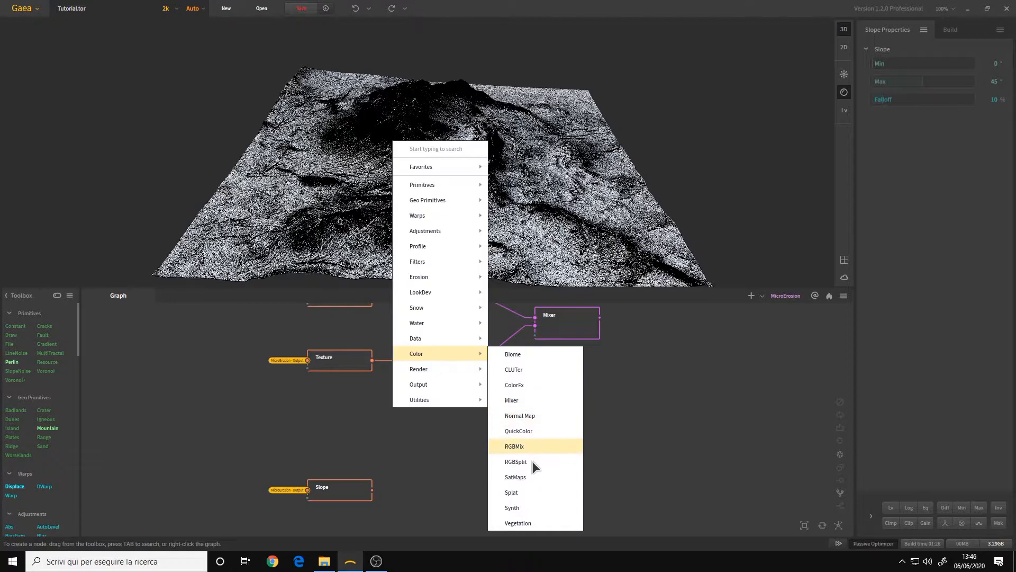
{"action": "left_click", "coordinate": [533, 478]}
{"action": "left_click_drag", "start_coordinate": [557, 486], "coordinate": [433, 428]}
{"action": "left_click_drag", "start_coordinate": [373, 361], "coordinate": [407, 428]}
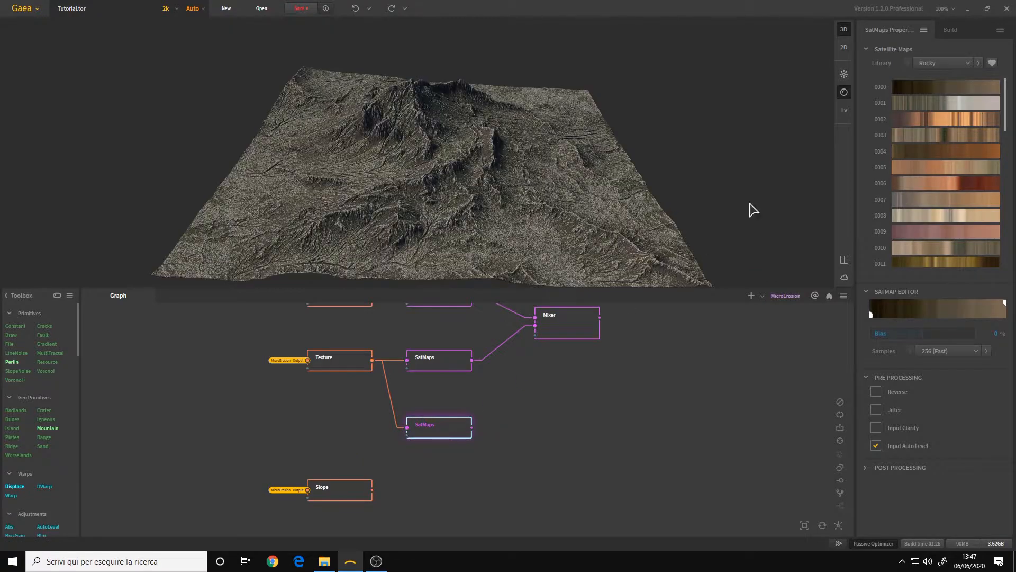
Set the third SatMaps node to Rocky map 0007 and examine its colouring on the terrain close up and from a distance
{"action": "left_click", "coordinate": [940, 64]}
{"action": "left_click", "coordinate": [944, 78]}
{"action": "left_click", "coordinate": [958, 102]}
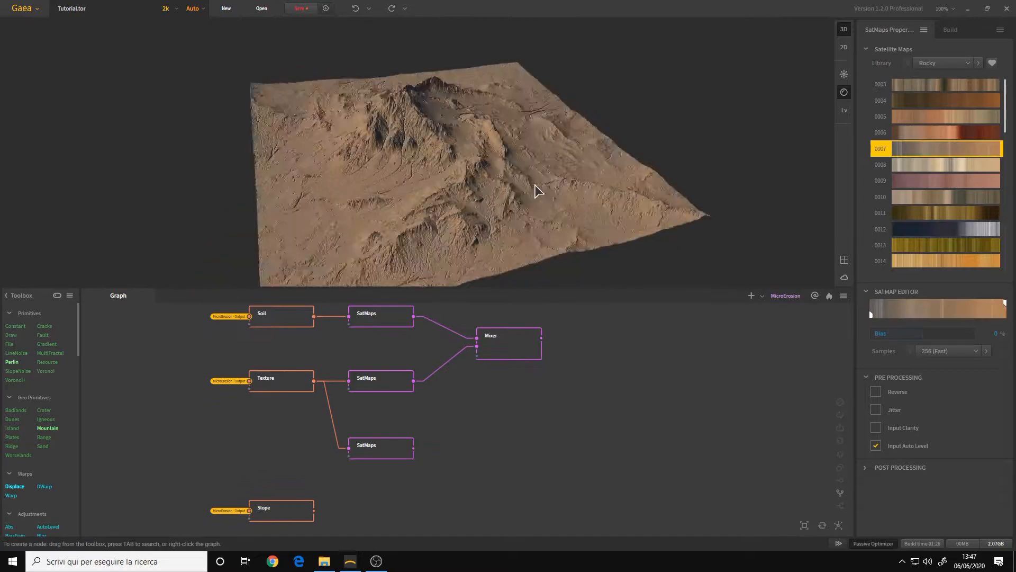
{"action": "scroll", "coordinate": [460, 184], "scroll_direction": "up", "scroll_amount": 5}
{"action": "left_click_drag", "start_coordinate": [459, 184], "coordinate": [483, 174]}
{"action": "scroll", "coordinate": [544, 173], "scroll_direction": "down", "scroll_amount": 5}
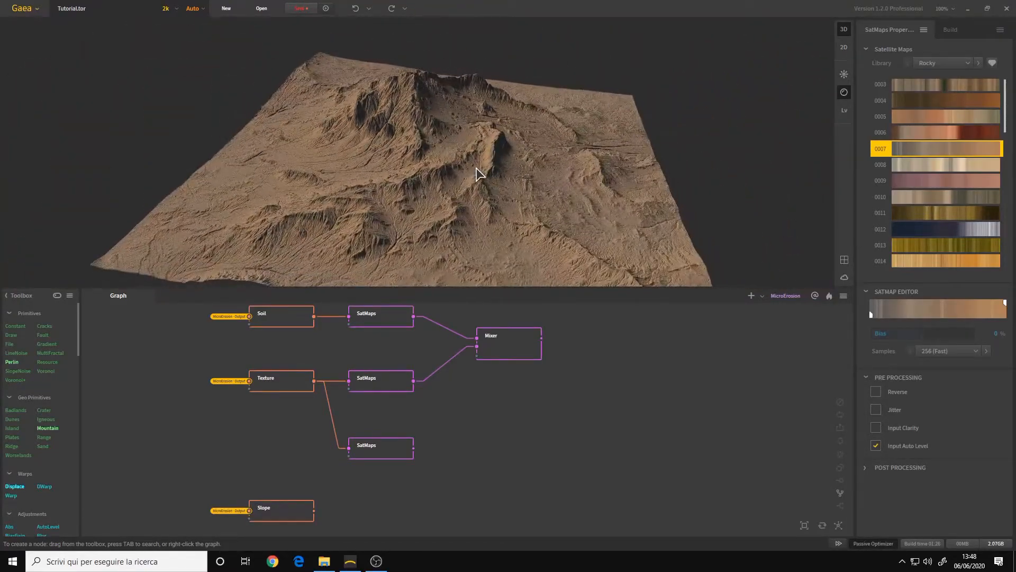
{"action": "scroll", "coordinate": [476, 175], "scroll_direction": "down", "scroll_amount": 3}
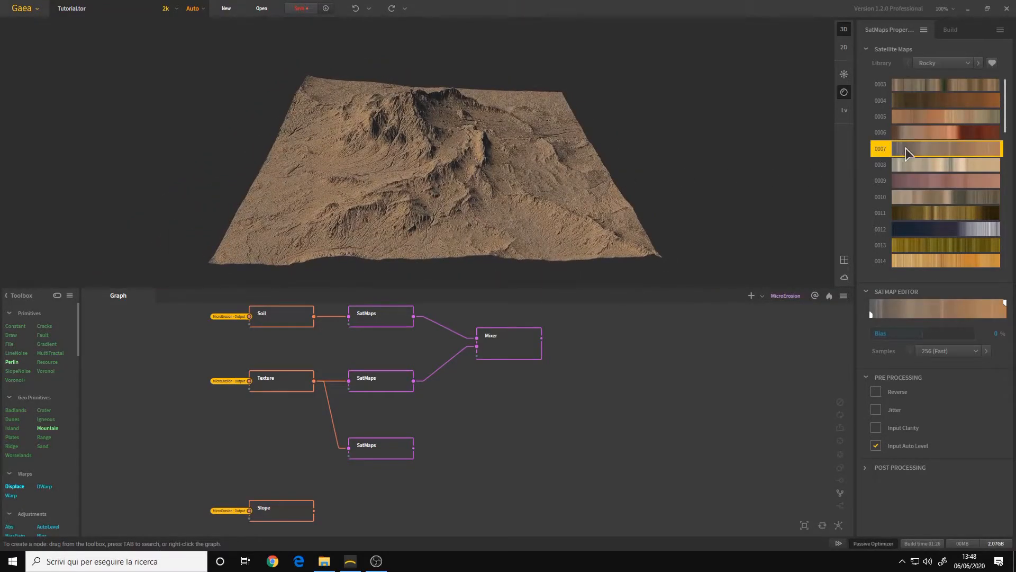
{"action": "left_click_drag", "start_coordinate": [529, 169], "coordinate": [503, 233]}
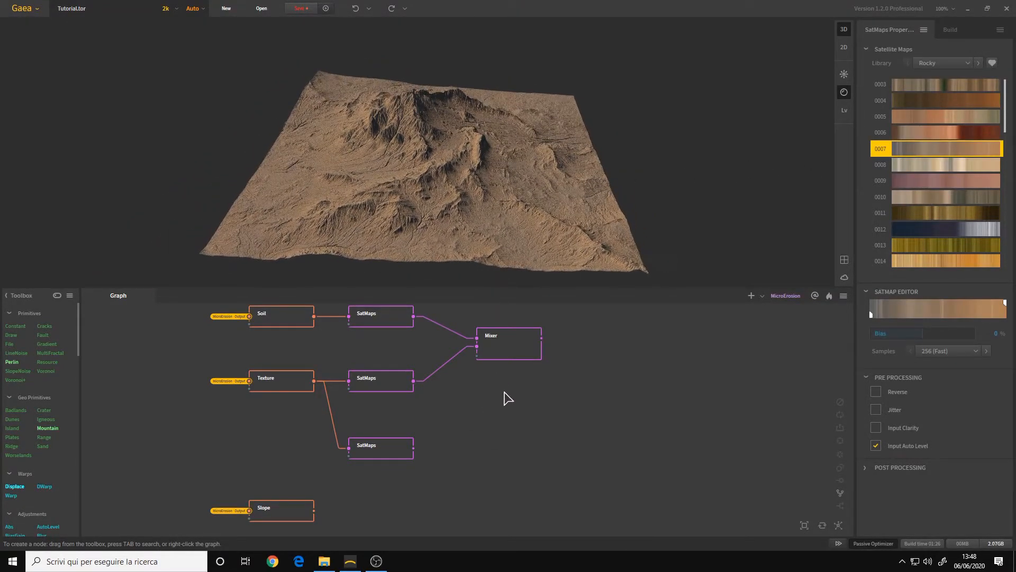
Duplicate the Mixer node and place the copy beside the third SatMaps branch
{"action": "left_click", "coordinate": [517, 355]}
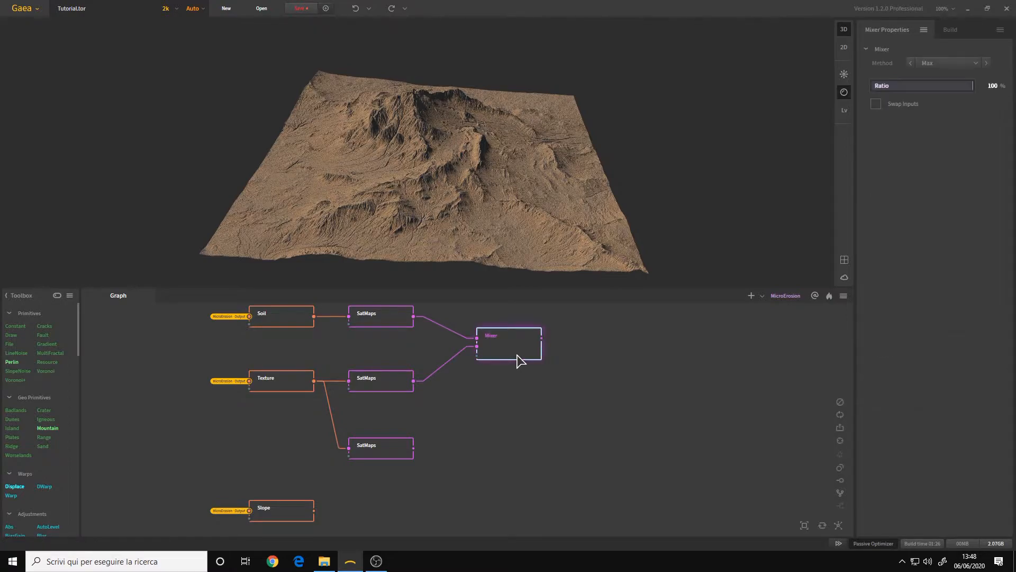
{"action": "key", "text": "ctrl+d"}
{"action": "left_click_drag", "start_coordinate": [553, 397], "coordinate": [611, 437]}
{"action": "left_click", "coordinate": [583, 344]}
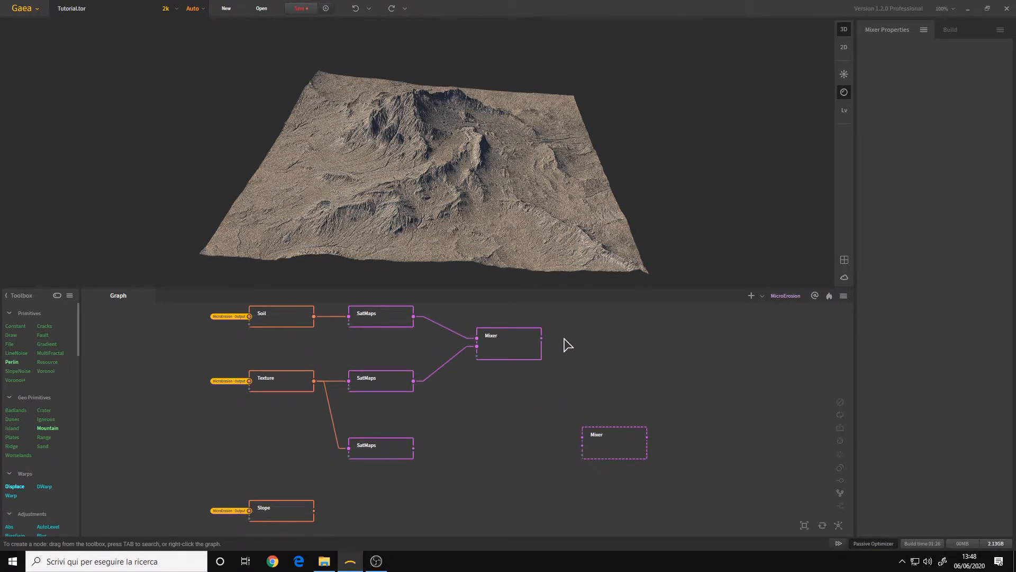
Compare the Texture node's output with the third SatMaps node's colouring on the terrain
{"action": "middle_click_drag", "start_coordinate": [501, 395], "coordinate": [531, 408]}
{"action": "left_click_drag", "start_coordinate": [371, 314], "coordinate": [607, 420]}
{"action": "left_click", "coordinate": [568, 409]}
{"action": "middle_click_drag", "start_coordinate": [531, 424], "coordinate": [515, 371]}
{"action": "left_click_drag", "start_coordinate": [363, 363], "coordinate": [501, 438]}
{"action": "left_click", "coordinate": [506, 403]}
{"action": "middle_click_drag", "start_coordinate": [497, 376], "coordinate": [511, 413]}
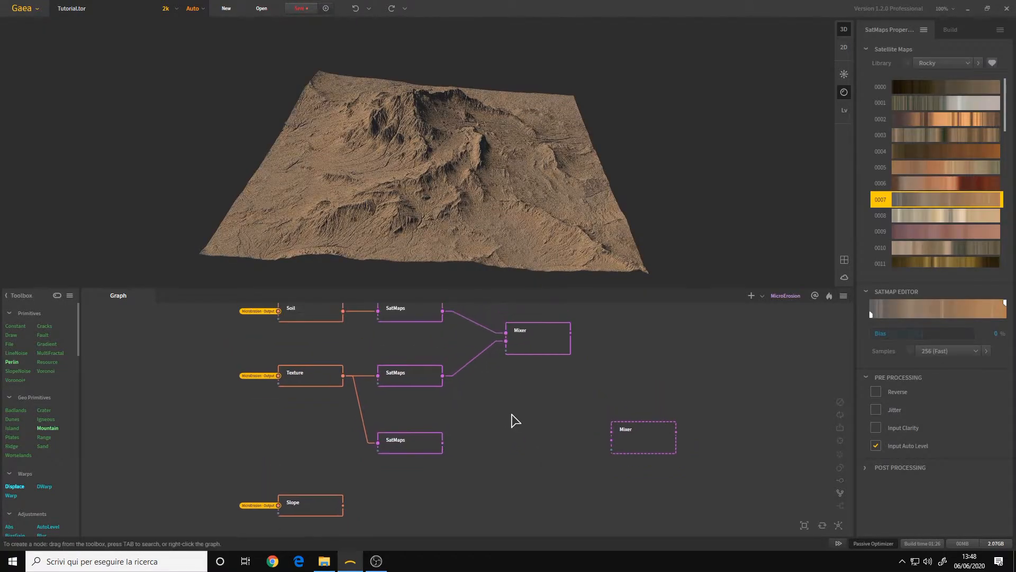
{"action": "left_click", "coordinate": [307, 383]}
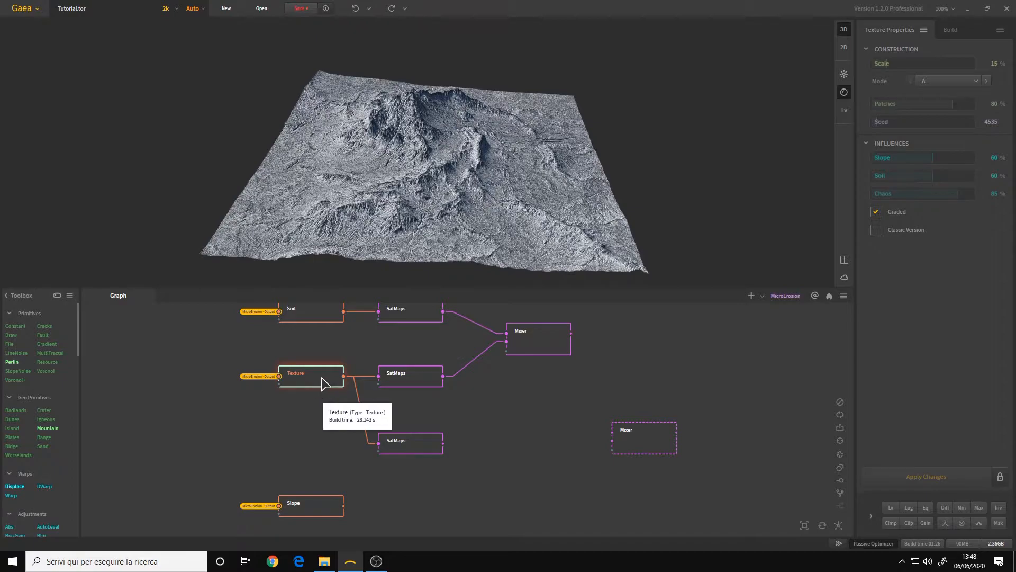
{"action": "left_click", "coordinate": [416, 444]}
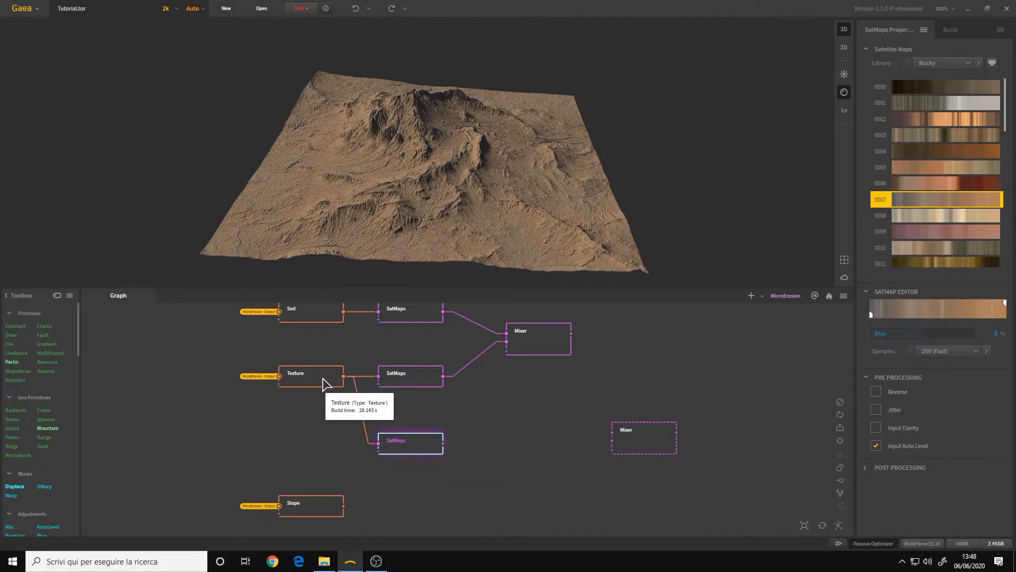
Connect the first Mixer's output to the duplicate Mixer's first input and the third SatMaps node's output to its second input
{"action": "left_click_drag", "start_coordinate": [535, 390], "coordinate": [479, 392]}
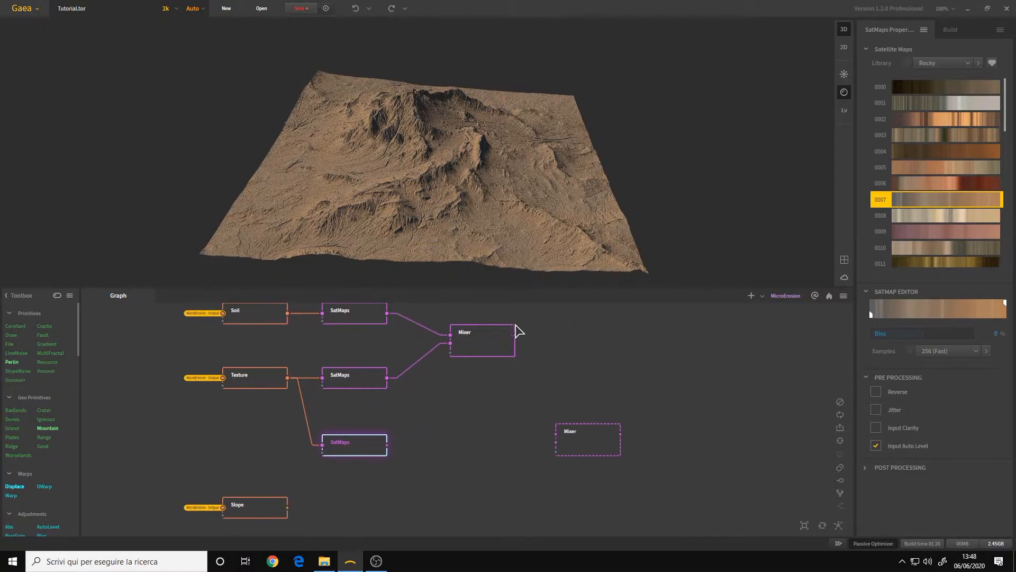
{"action": "left_click", "coordinate": [496, 344]}
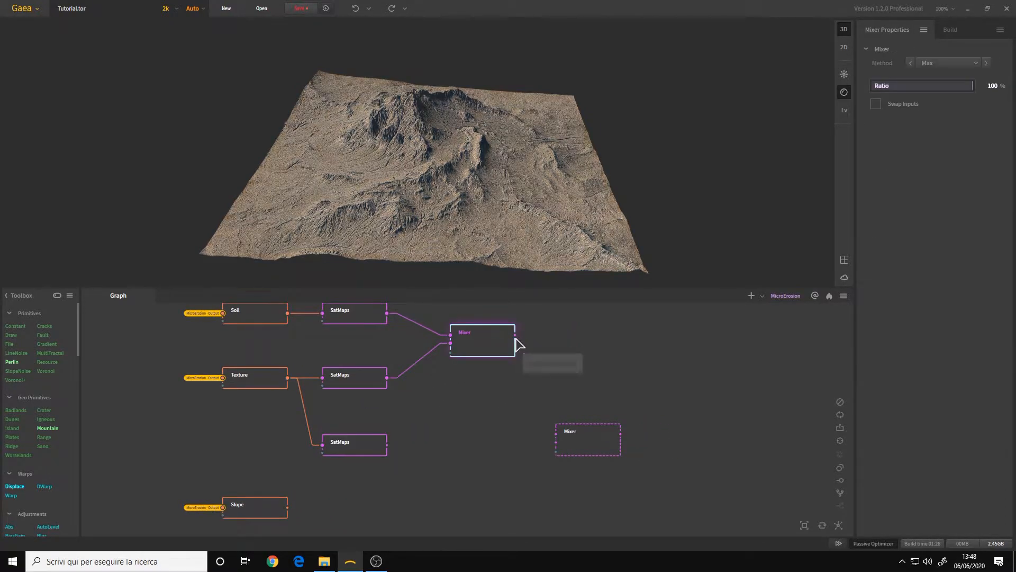
{"action": "left_click_drag", "start_coordinate": [515, 336], "coordinate": [560, 436]}
{"action": "middle_click_drag", "start_coordinate": [369, 313], "coordinate": [399, 355]}
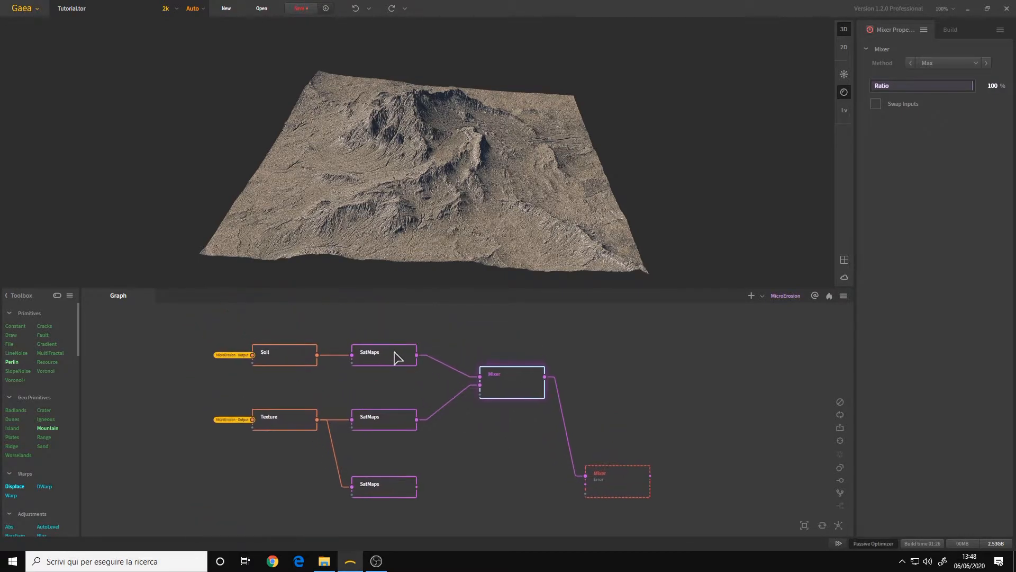
{"action": "left_click", "coordinate": [395, 355]}
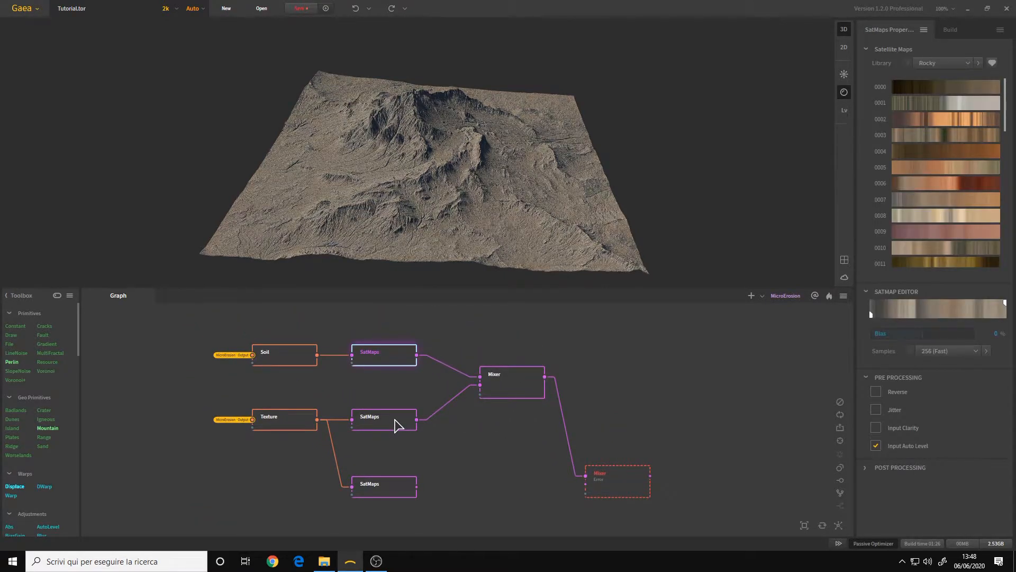
{"action": "left_click", "coordinate": [521, 390]}
{"action": "middle_click_drag", "start_coordinate": [499, 429], "coordinate": [481, 404]}
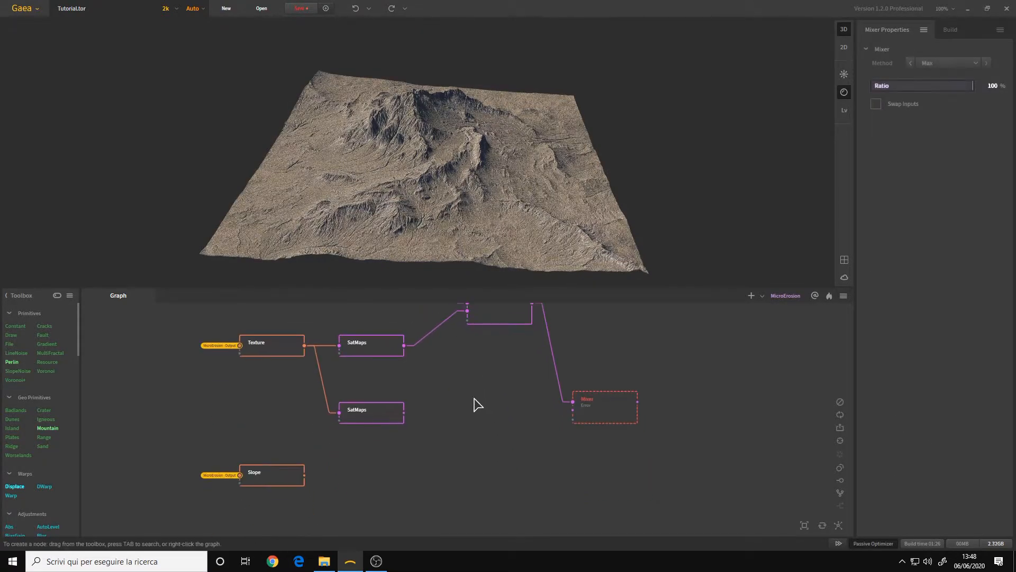
{"action": "left_click_drag", "start_coordinate": [406, 416], "coordinate": [573, 410]}
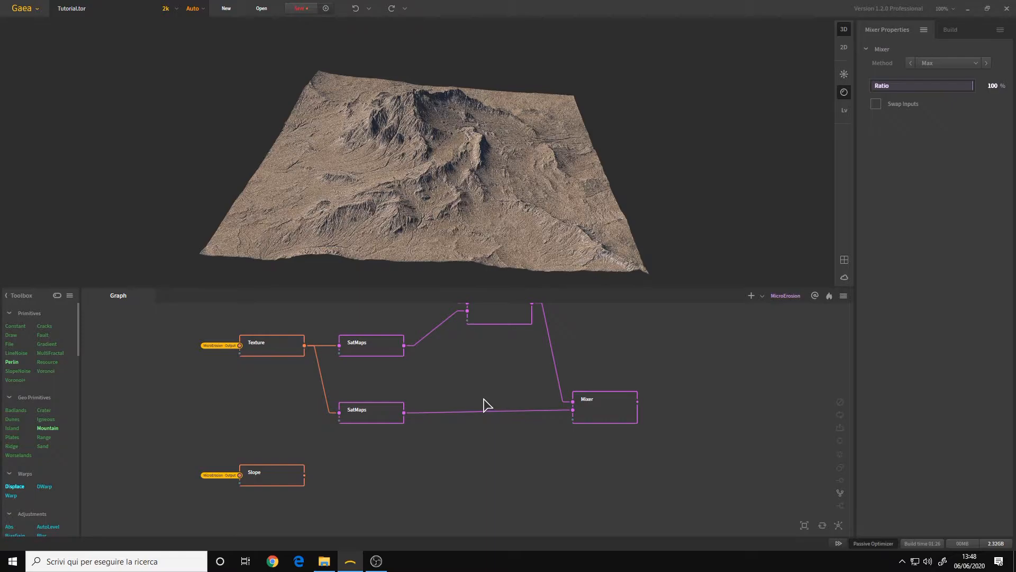
Set the duplicate Mixer's method to Blend with a 51% ratio and examine the blended colours on the terrain
{"action": "left_click", "coordinate": [599, 416]}
{"action": "left_click", "coordinate": [953, 63]}
{"action": "left_click", "coordinate": [941, 83]}
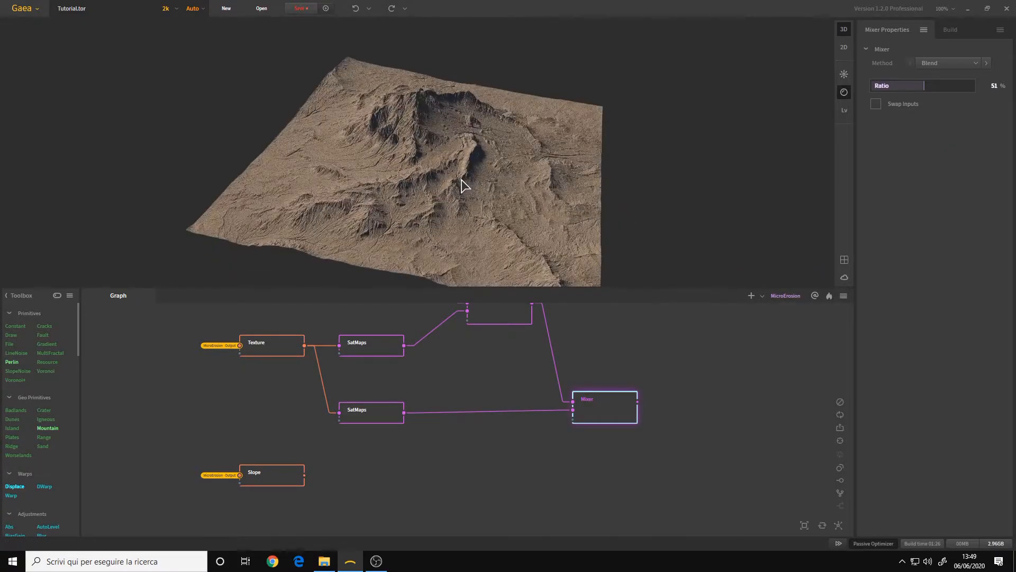
{"action": "scroll", "coordinate": [463, 186], "scroll_direction": "up", "scroll_amount": 4}
{"action": "left_click_drag", "start_coordinate": [462, 185], "coordinate": [488, 171]}
{"action": "scroll", "coordinate": [485, 165], "scroll_direction": "down", "scroll_amount": 3}
{"action": "left_click_drag", "start_coordinate": [386, 164], "coordinate": [459, 161]}
{"action": "scroll", "coordinate": [471, 173], "scroll_direction": "up", "scroll_amount": 5}
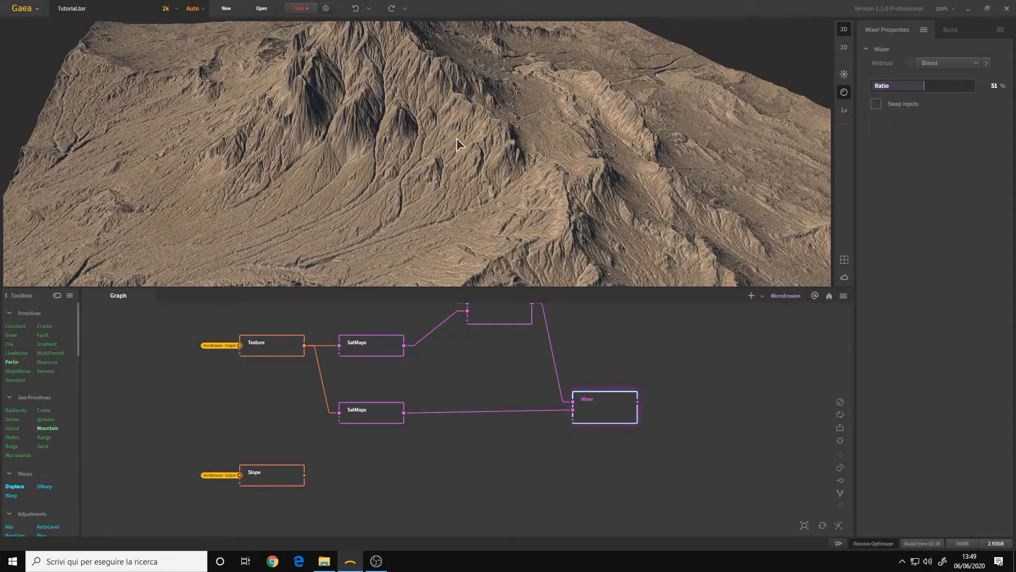
Connect the Slope node's output to the second Mixer's mask input
{"action": "scroll", "coordinate": [539, 200], "scroll_direction": "down", "scroll_amount": 5}
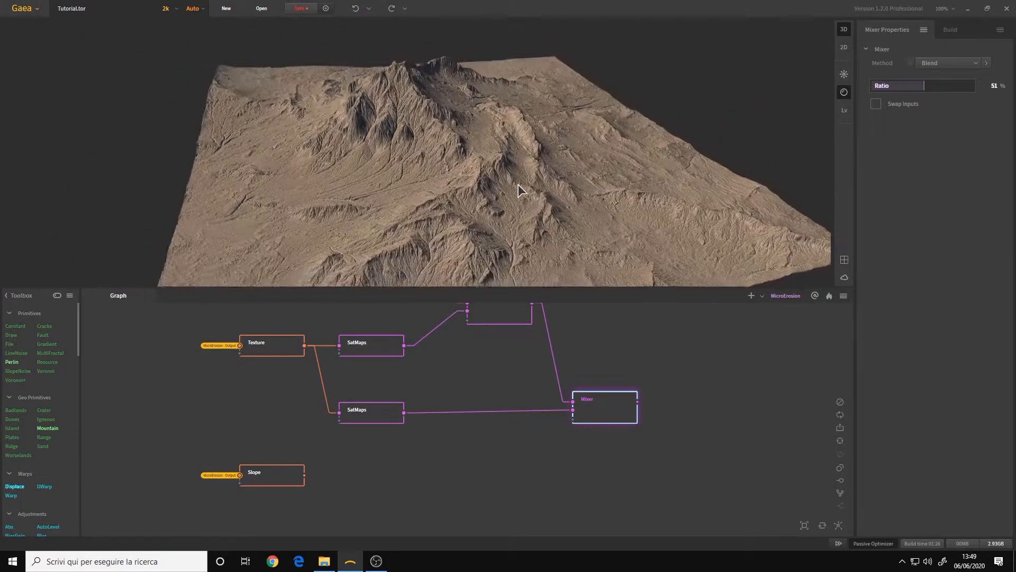
{"action": "left_click", "coordinate": [289, 476]}
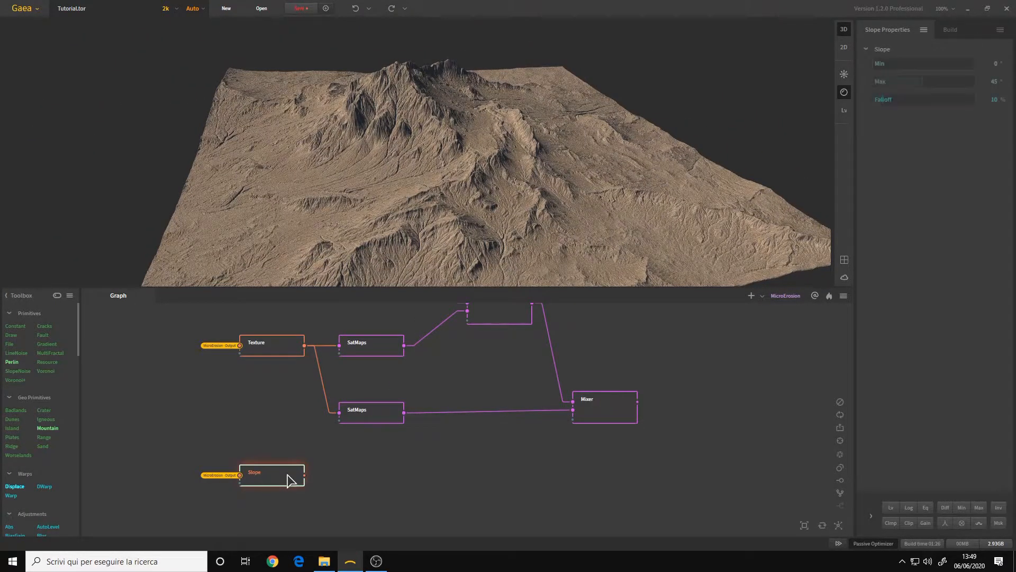
{"action": "left_click_drag", "start_coordinate": [305, 475], "coordinate": [571, 427]}
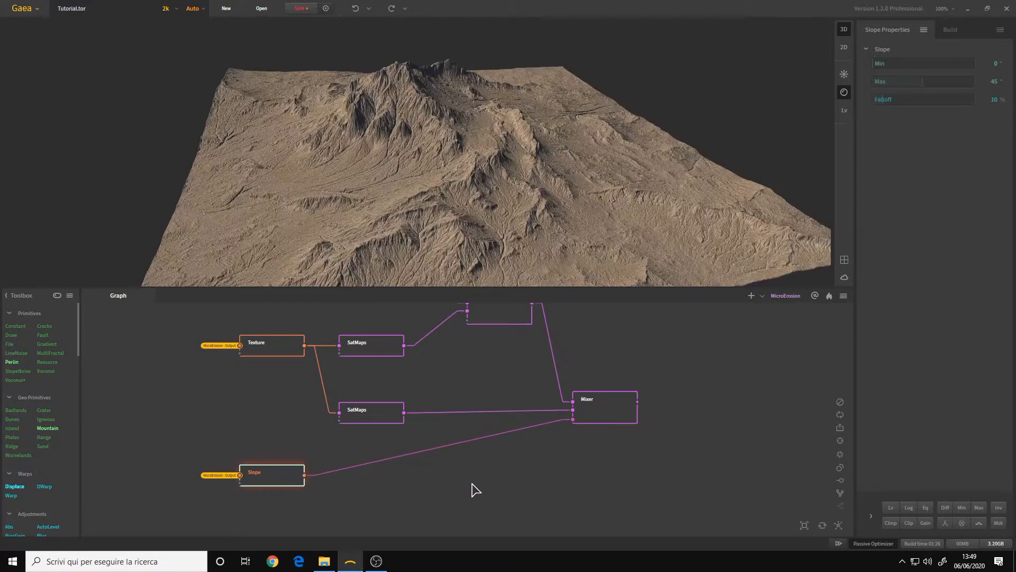
Set the second Mixer's ratio to 100% and examine the masked colours on the terrain
{"action": "left_click", "coordinate": [603, 420]}
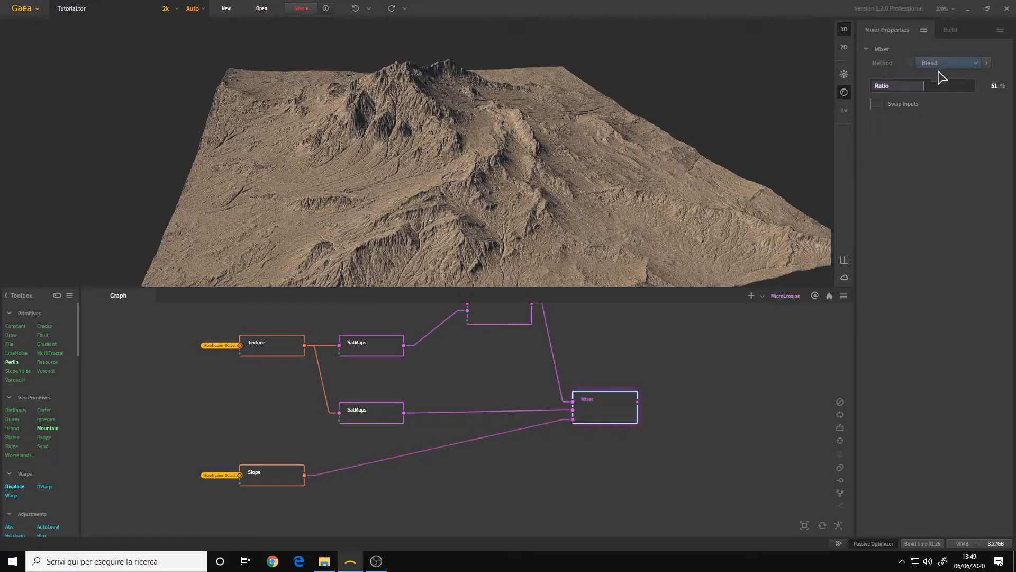
{"action": "left_click_drag", "start_coordinate": [924, 86], "coordinate": [984, 85]}
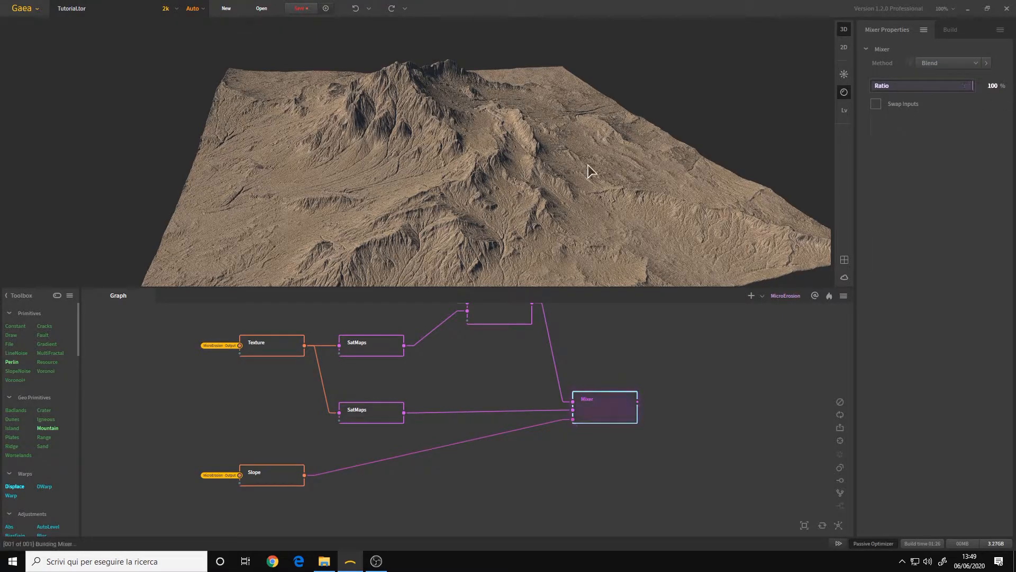
{"action": "mouse_move", "coordinate": [463, 168]}
{"action": "left_mouse_down"}
{"action": "mouse_move", "coordinate": [438, 192]}
{"action": "mouse_move", "coordinate": [465, 179]}
{"action": "mouse_move", "coordinate": [465, 159]}
{"action": "left_mouse_up"}
{"action": "scroll", "coordinate": [465, 159], "scroll_direction": "up", "scroll_amount": 5}
{"action": "scroll", "coordinate": [465, 160], "scroll_direction": "down", "scroll_amount": 4}
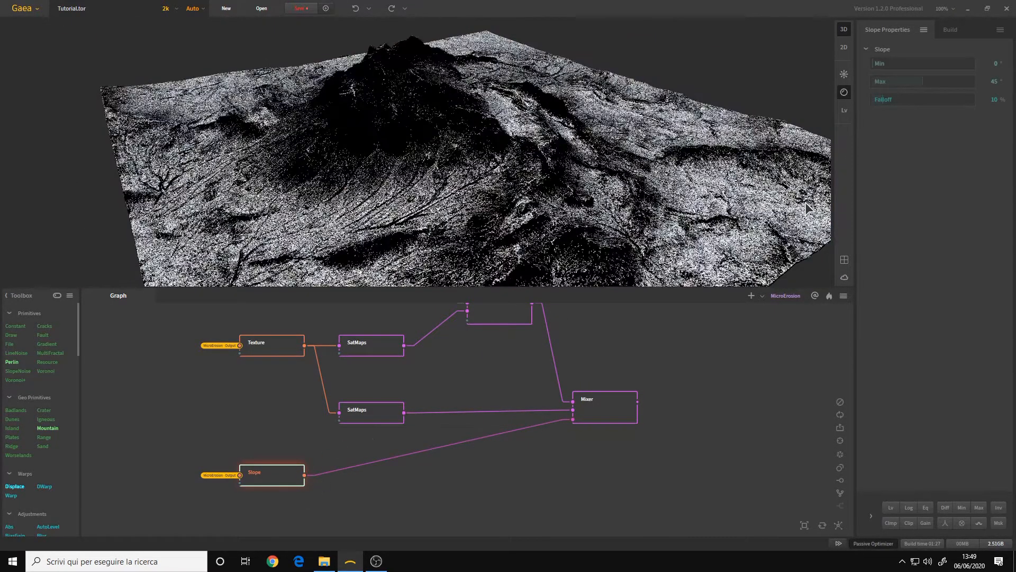
Swap the second Mixer's inputs and examine the resulting colour distribution on the terrain
{"action": "left_click", "coordinate": [875, 104]}
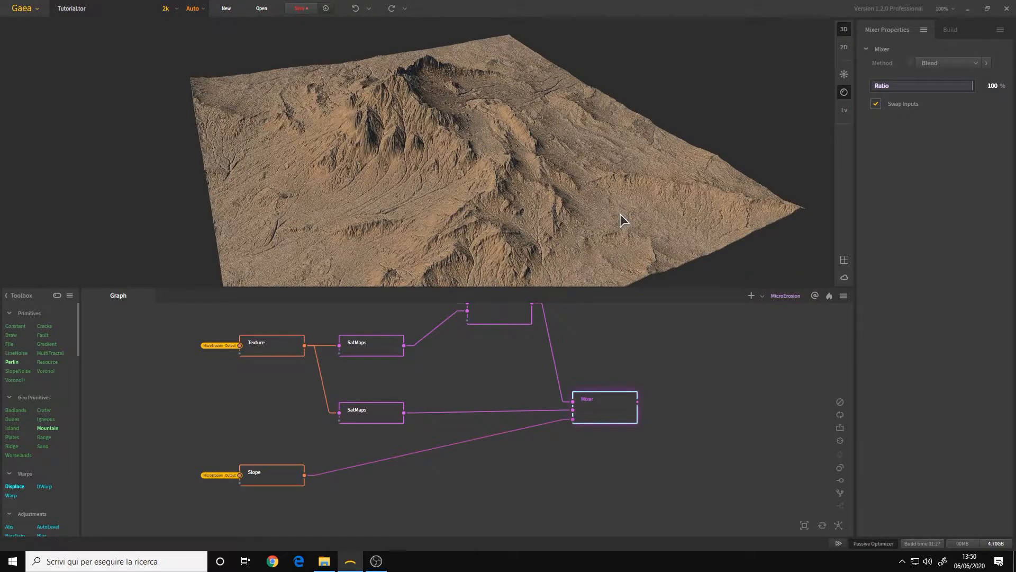
{"action": "left_click_drag", "start_coordinate": [557, 224], "coordinate": [555, 201]}
{"action": "left_click_drag", "start_coordinate": [472, 393], "coordinate": [459, 439]}
{"action": "left_click_drag", "start_coordinate": [487, 191], "coordinate": [486, 182]}
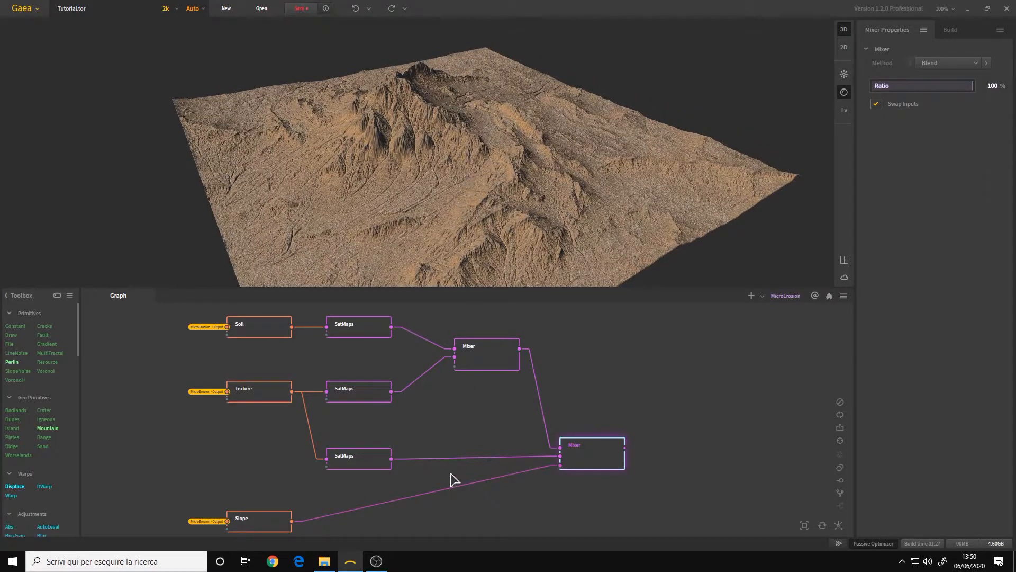
{"action": "left_click_drag", "start_coordinate": [451, 473], "coordinate": [456, 452]}
Compare the Slope node's mask with the second Mixer's colours on the peak and the flatter ground
{"action": "left_click", "coordinate": [266, 511]}
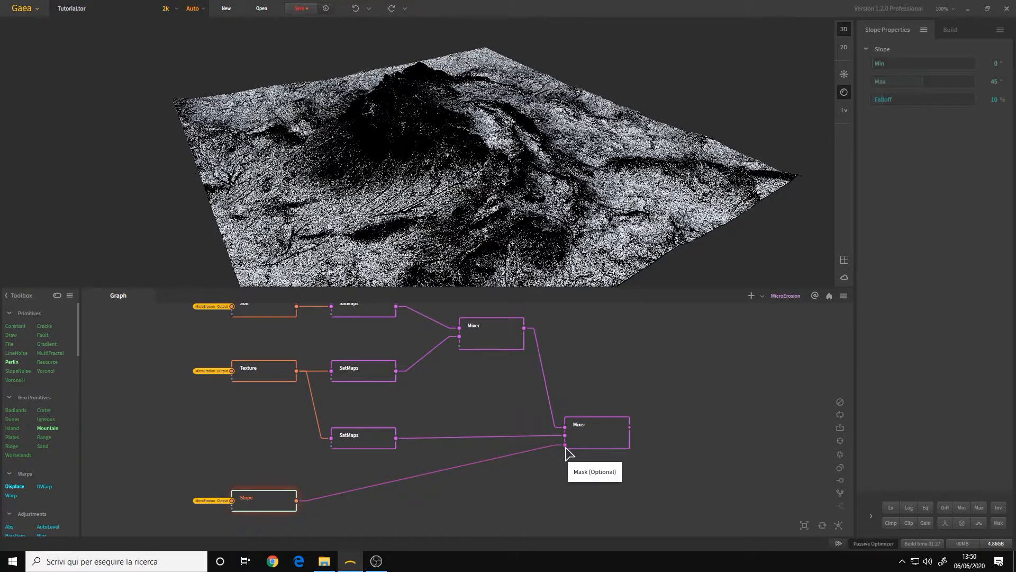
{"action": "scroll", "coordinate": [407, 135], "scroll_direction": "up", "scroll_amount": 5}
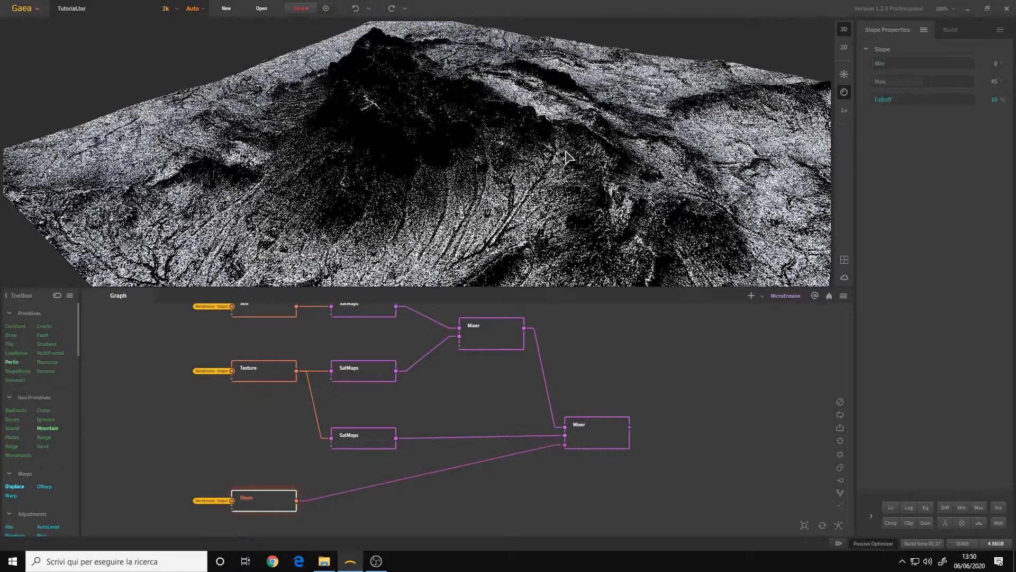
{"action": "left_click_drag", "start_coordinate": [614, 204], "coordinate": [481, 174]}
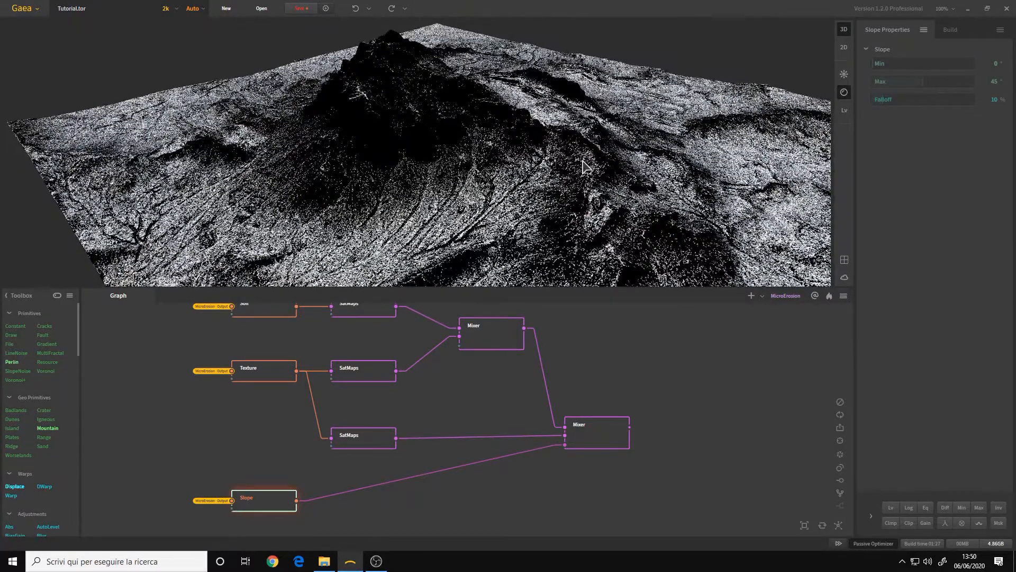
{"action": "left_click", "coordinate": [608, 446]}
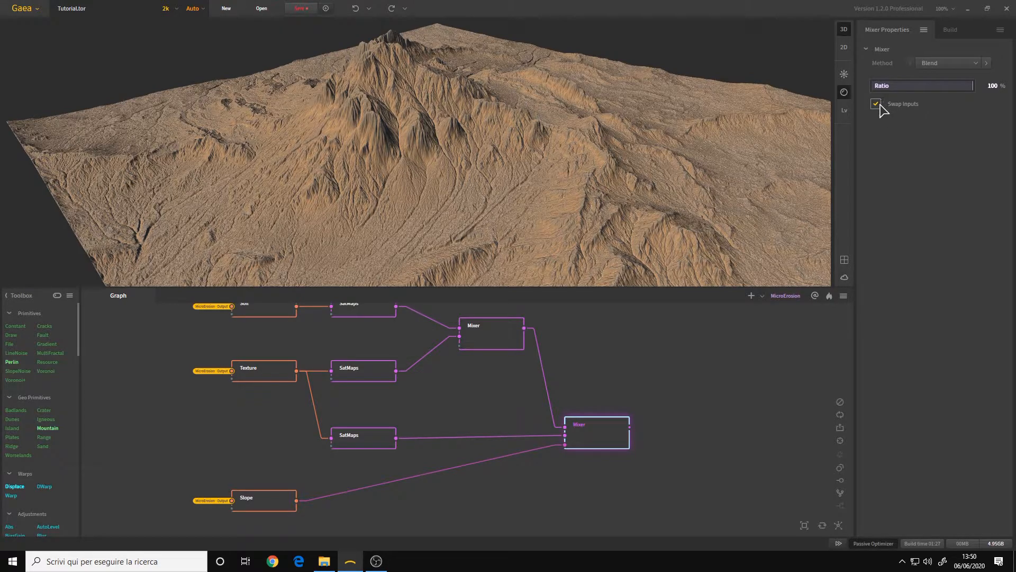
{"action": "left_click", "coordinate": [270, 510]}
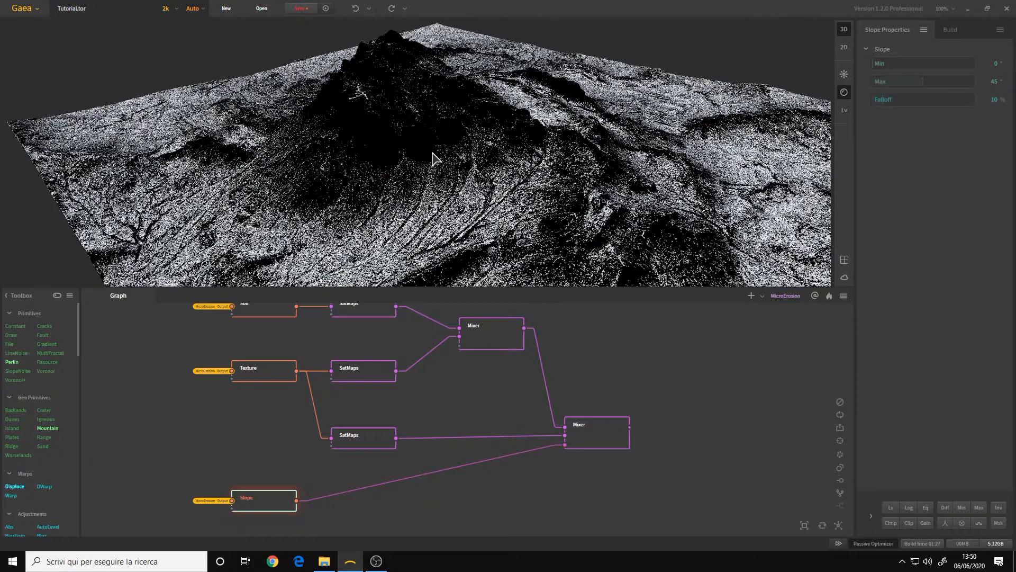
{"action": "left_click_drag", "start_coordinate": [474, 182], "coordinate": [404, 98]}
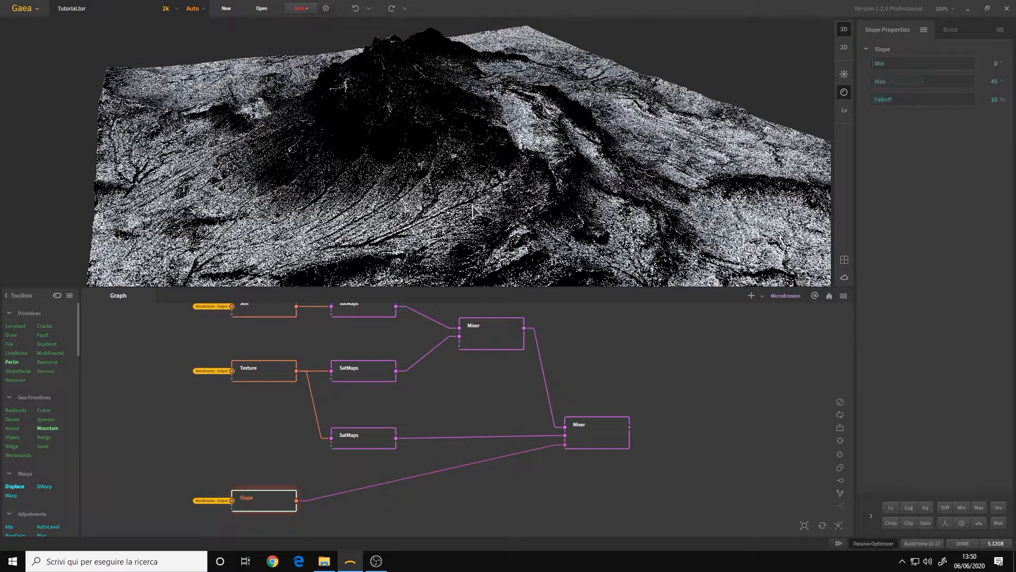
Turn off input swapping on the second Mixer after checking its colours
{"action": "left_click", "coordinate": [602, 435]}
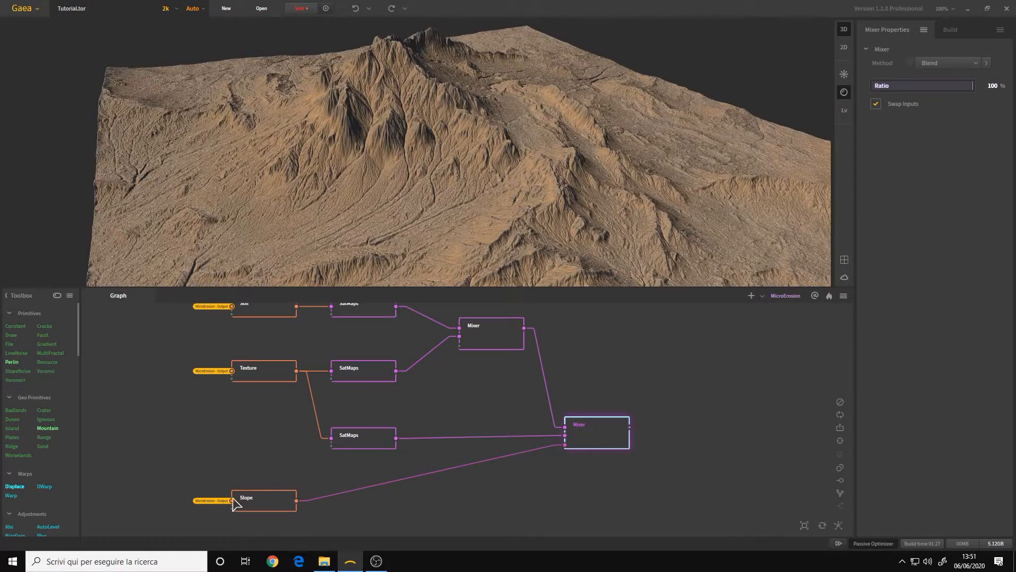
{"action": "left_click_drag", "start_coordinate": [502, 106], "coordinate": [480, 184]}
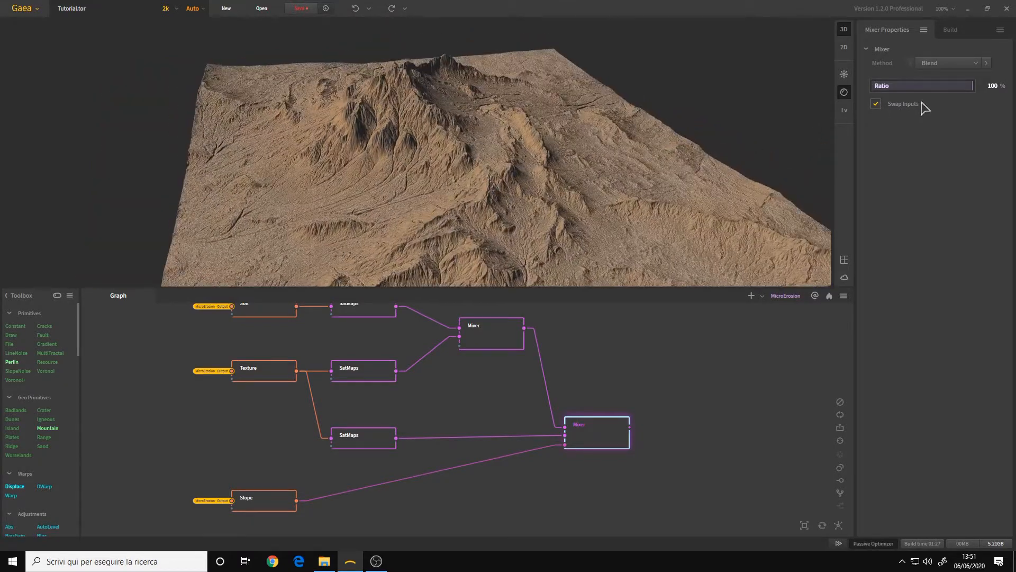
{"action": "left_click", "coordinate": [874, 105]}
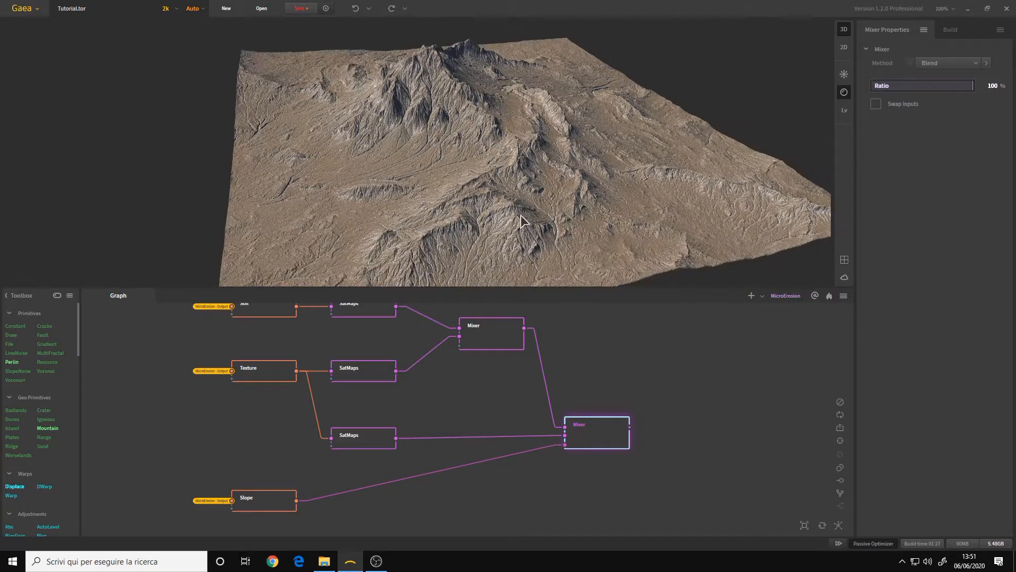
Compare the first Mixer's colouring with the second Mixer's slope-masked colouring, both close up and across the whole terrain
{"action": "left_click", "coordinate": [508, 342]}
{"action": "left_click_drag", "start_coordinate": [408, 206], "coordinate": [379, 241]}
{"action": "left_click", "coordinate": [610, 427]}
{"action": "left_click_drag", "start_coordinate": [550, 216], "coordinate": [472, 200]}
{"action": "scroll", "coordinate": [472, 200], "scroll_direction": "up", "scroll_amount": 6}
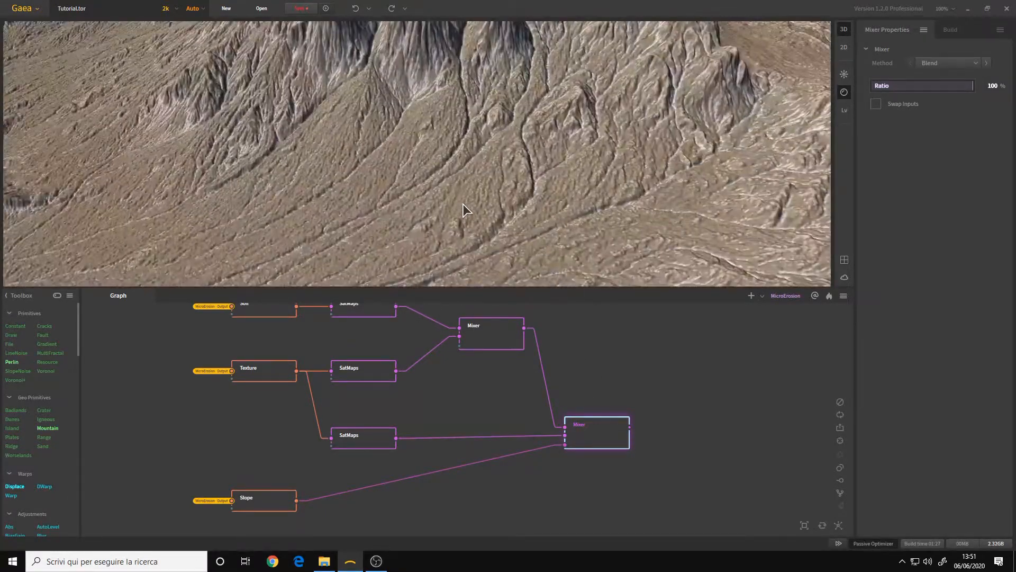
{"action": "scroll", "coordinate": [463, 205], "scroll_direction": "down", "scroll_amount": 5}
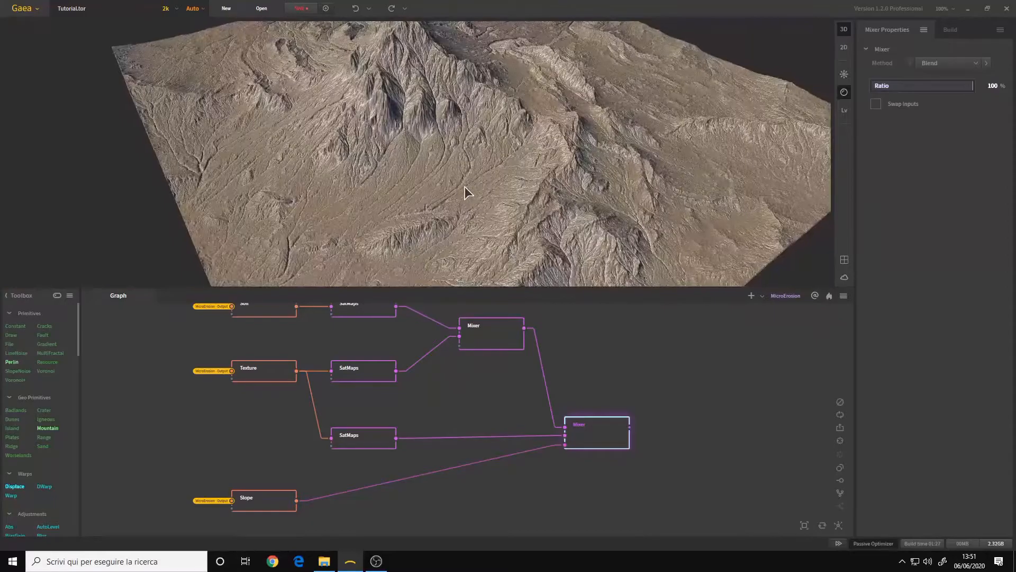
{"action": "scroll", "coordinate": [464, 188], "scroll_direction": "up", "scroll_amount": 5}
{"action": "scroll", "coordinate": [461, 195], "scroll_direction": "down", "scroll_amount": 2}
{"action": "scroll", "coordinate": [458, 185], "scroll_direction": "down", "scroll_amount": 3}
{"action": "left_click", "coordinate": [497, 342]}
{"action": "left_click", "coordinate": [602, 430]}
{"action": "left_click_drag", "start_coordinate": [547, 193], "coordinate": [457, 186]}
{"action": "scroll", "coordinate": [558, 197], "scroll_direction": "up", "scroll_amount": 3}
{"action": "scroll", "coordinate": [456, 186], "scroll_direction": "down", "scroll_amount": 5}
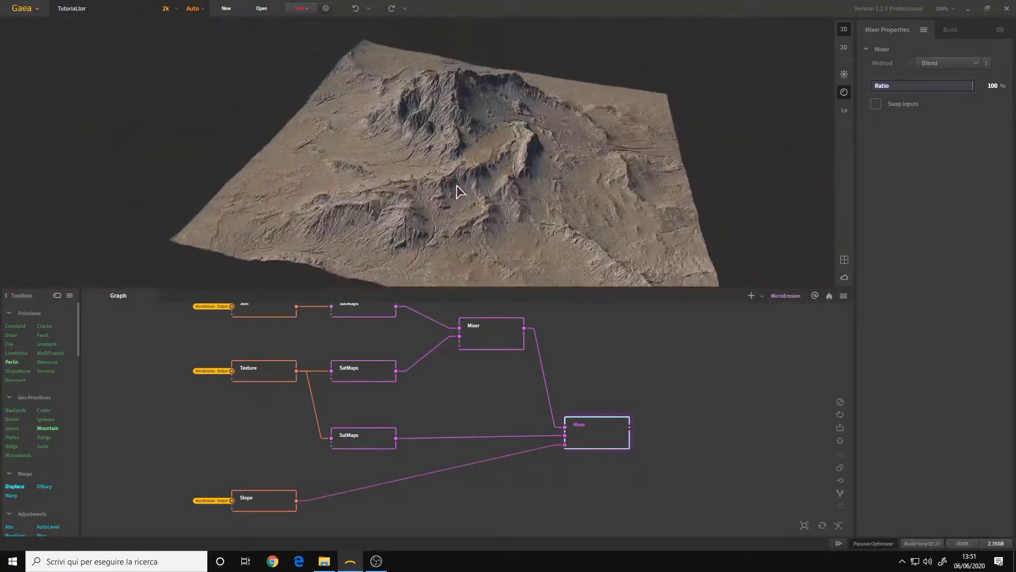
Add a Vegetation node after the second Mixer and place it beside that Mixer's output
{"action": "middle_click_drag", "start_coordinate": [632, 433], "coordinate": [488, 397]}
{"action": "right_click", "coordinate": [540, 401]}
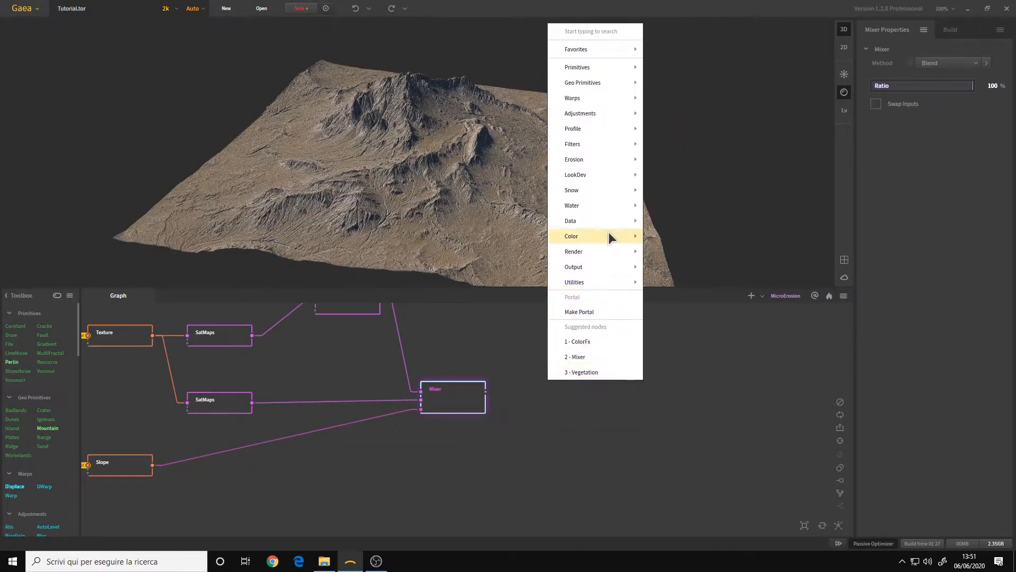
{"action": "mouse_move", "coordinate": [608, 234]}
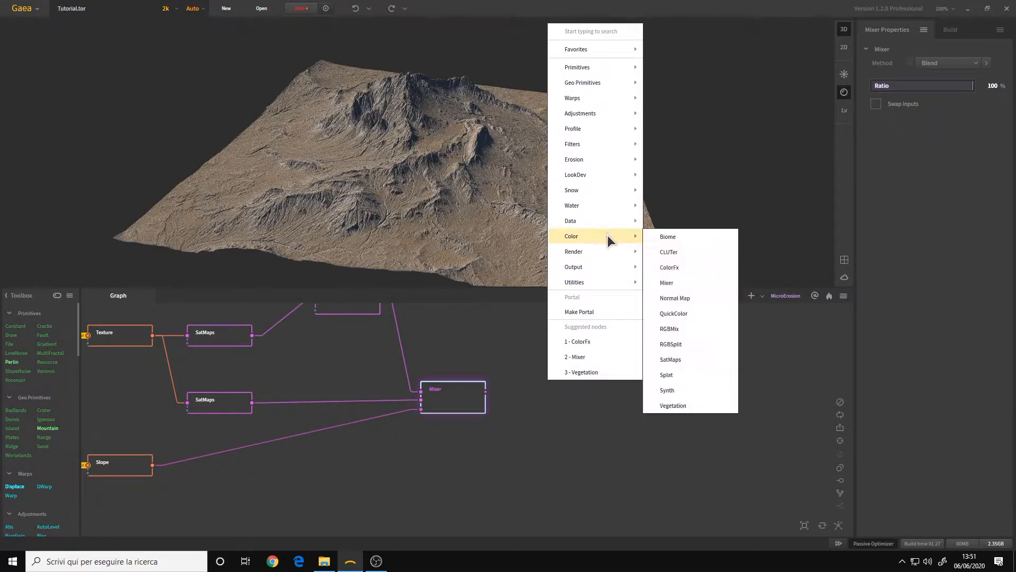
{"action": "left_click", "coordinate": [692, 406]}
{"action": "left_click_drag", "start_coordinate": [588, 405], "coordinate": [556, 397]}
{"action": "middle_click_drag", "start_coordinate": [553, 355], "coordinate": [608, 416]}
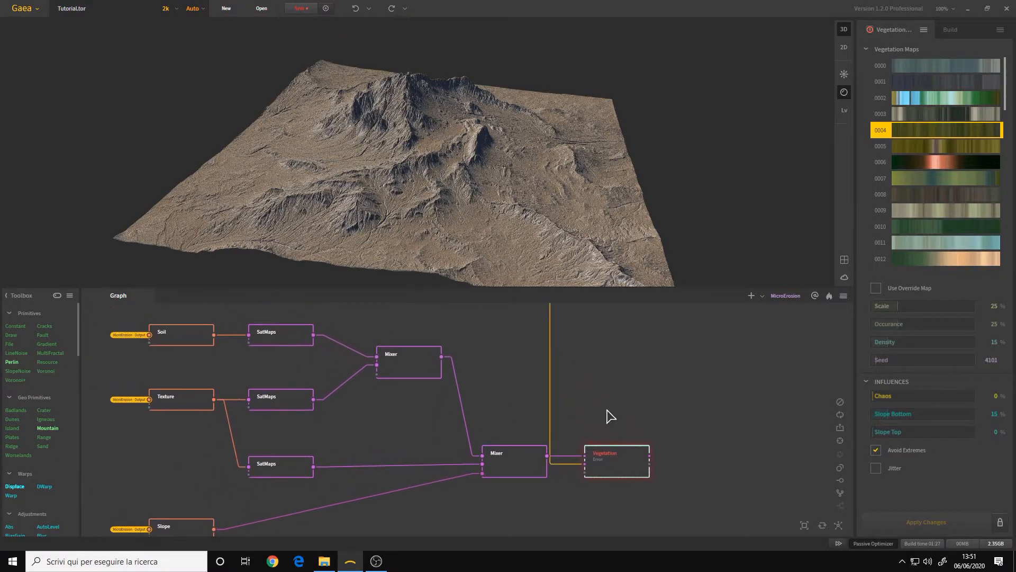
Reselect the Mixer and the Vegetation node to refresh the vegetation result, and check the node's incoming connections
{"action": "scroll", "coordinate": [607, 454], "scroll_direction": "down", "scroll_amount": 2}
{"action": "scroll", "coordinate": [614, 454], "scroll_direction": "up", "scroll_amount": 2}
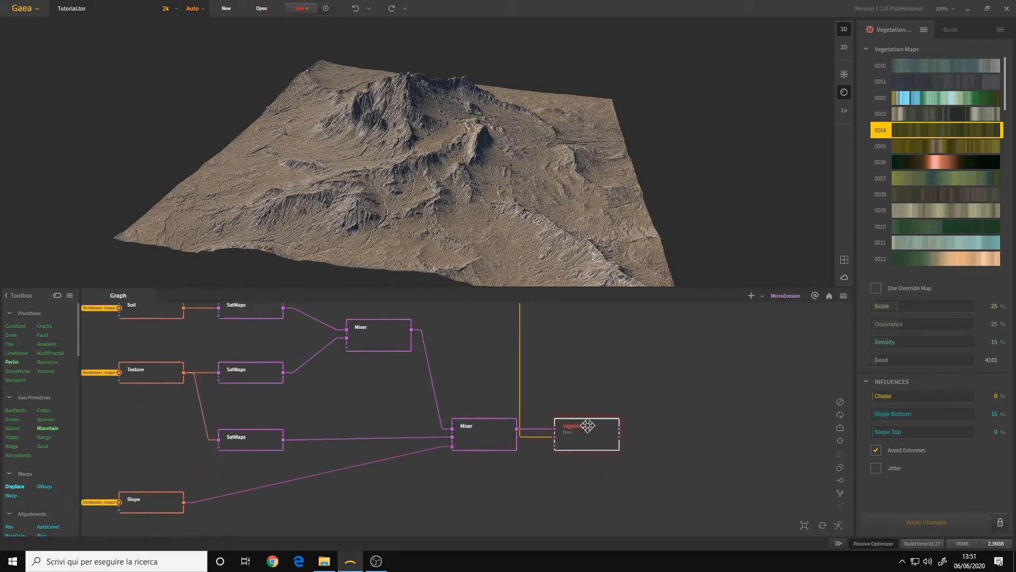
{"action": "scroll", "coordinate": [582, 429], "scroll_direction": "up", "scroll_amount": 2}
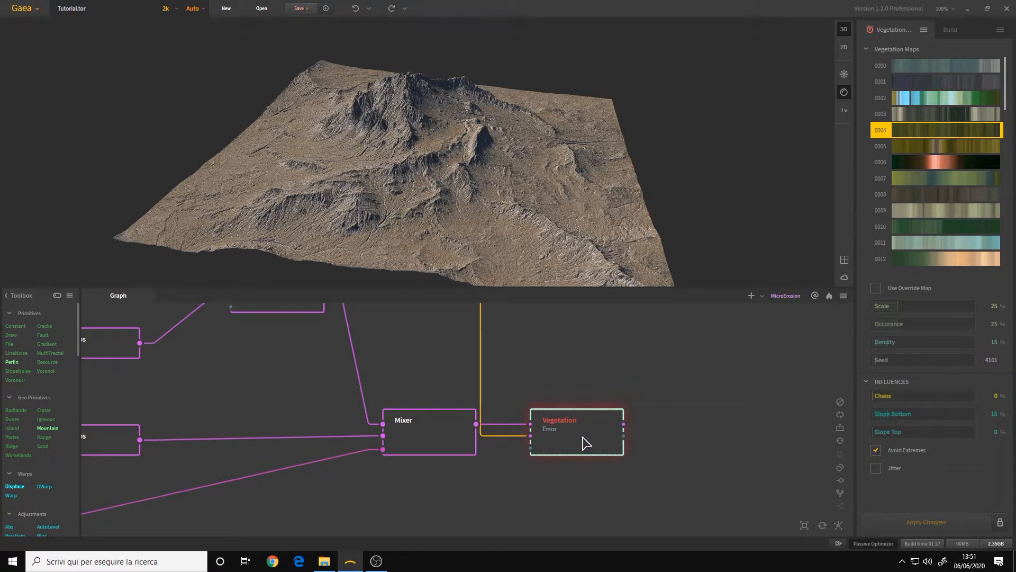
{"action": "left_click", "coordinate": [448, 434]}
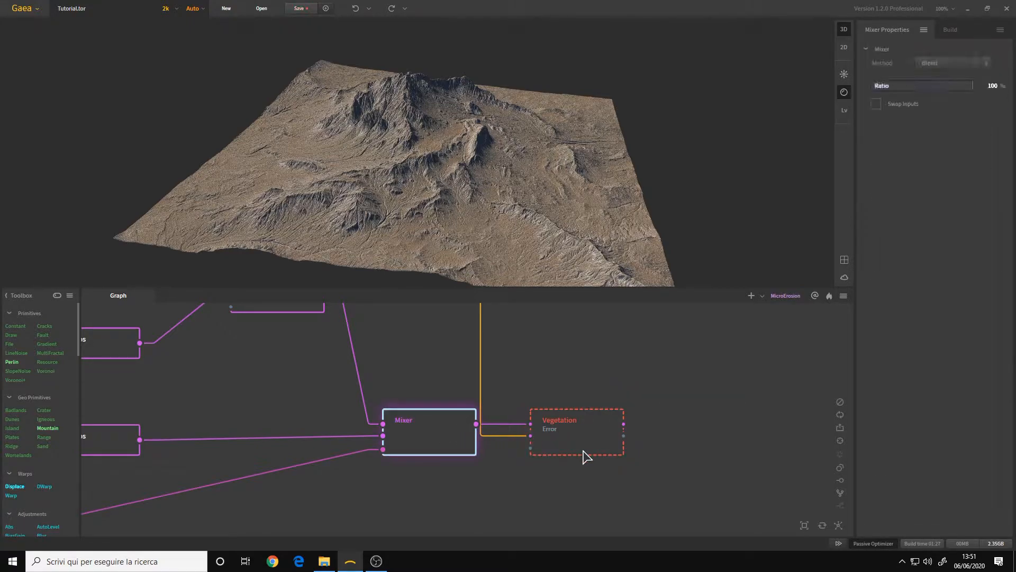
{"action": "left_click", "coordinate": [582, 451]}
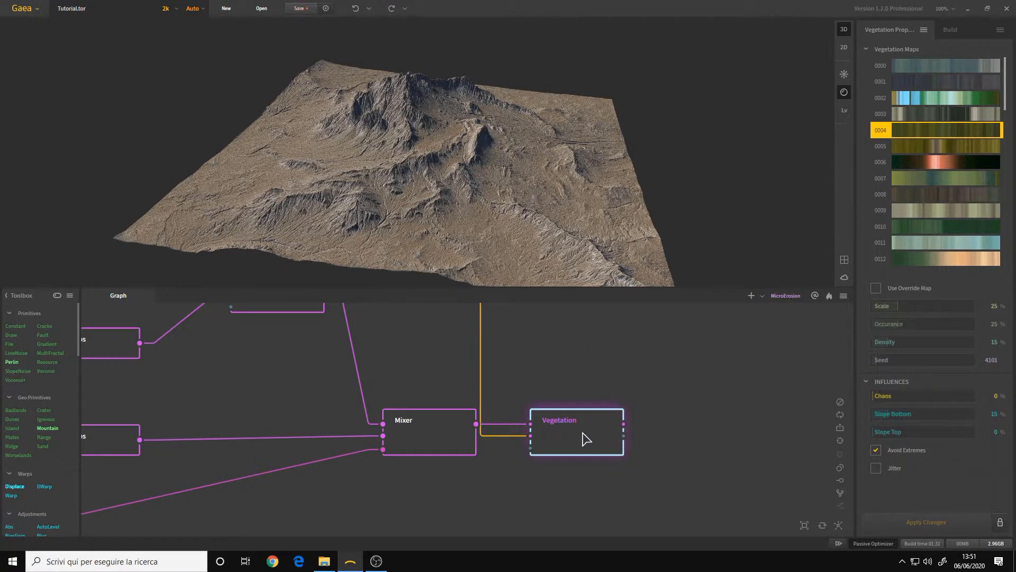
{"action": "mouse_move", "coordinate": [540, 159]}
{"action": "left_mouse_down"}
{"action": "mouse_move", "coordinate": [519, 170]}
{"action": "mouse_move", "coordinate": [363, 154]}
{"action": "mouse_move", "coordinate": [550, 170]}
{"action": "left_mouse_up"}
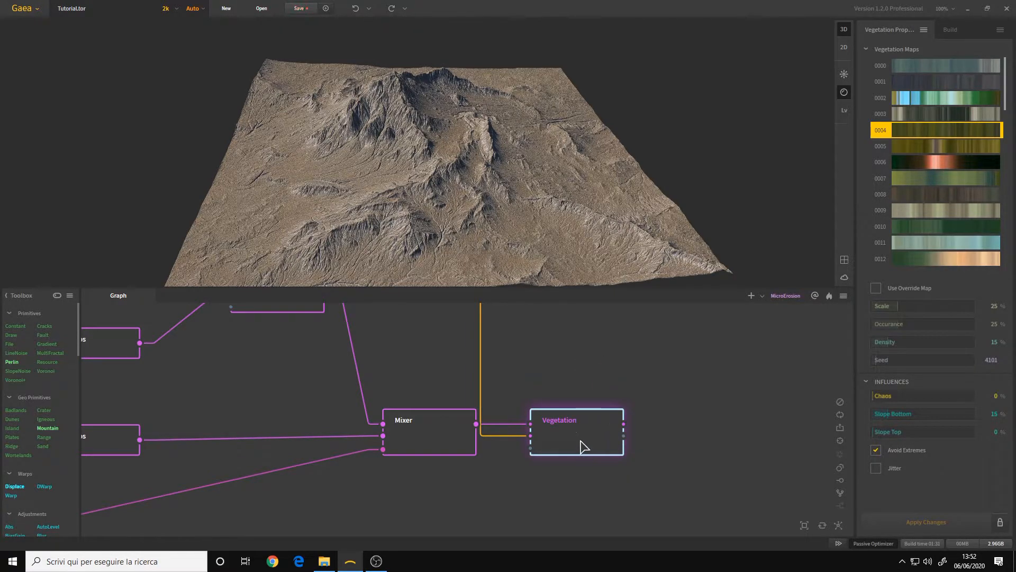
{"action": "left_click_drag", "start_coordinate": [504, 429], "coordinate": [530, 438]}
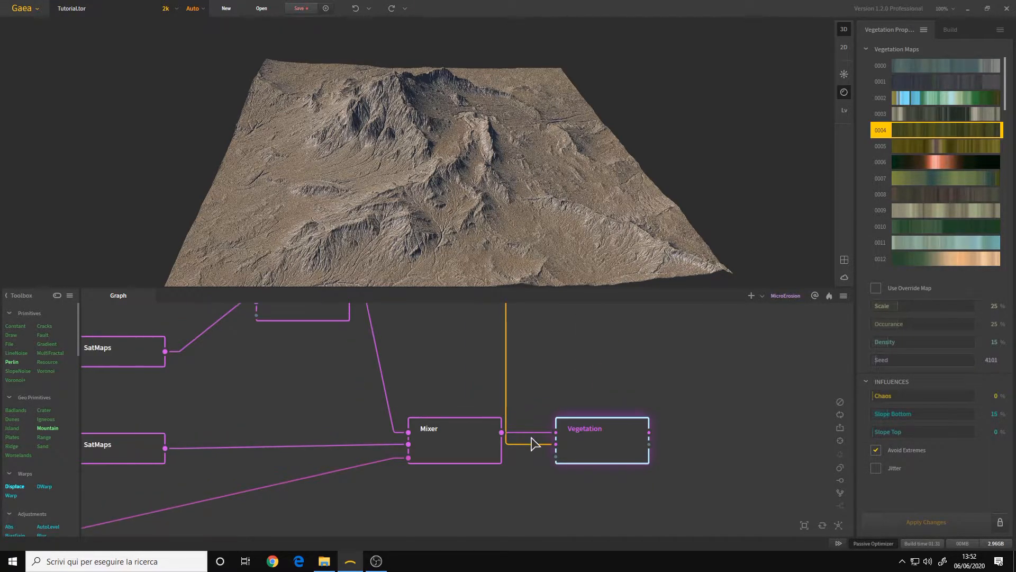
Set the Vegetation node's Scale to 58%, Density to 51% and Slope Bottom to 47%, and apply the changes
{"action": "left_click_drag", "start_coordinate": [510, 178], "coordinate": [464, 189]}
{"action": "scroll", "coordinate": [498, 188], "scroll_direction": "up", "scroll_amount": 3}
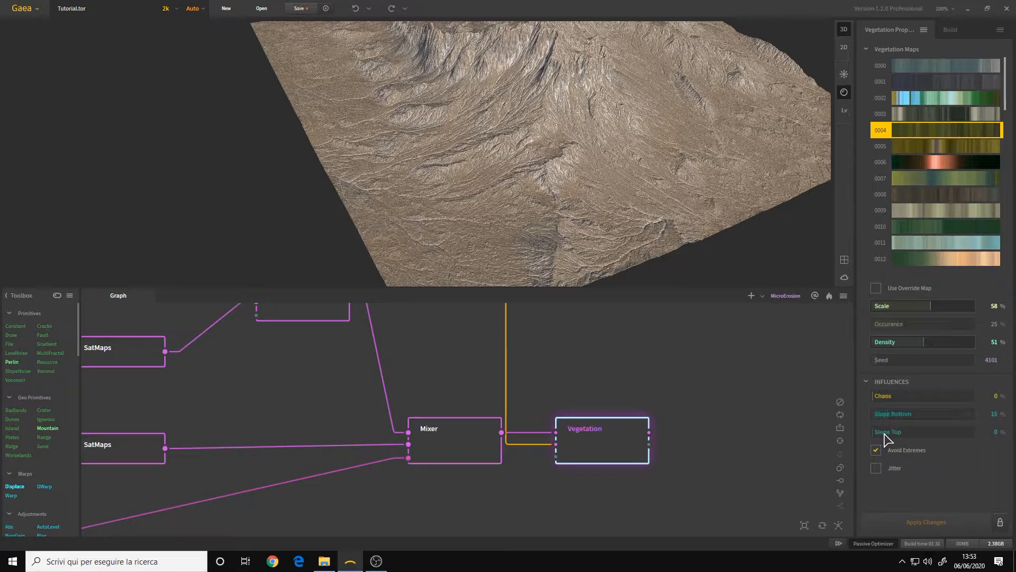
{"action": "left_click", "coordinate": [919, 414]}
{"action": "left_click", "coordinate": [924, 521]}
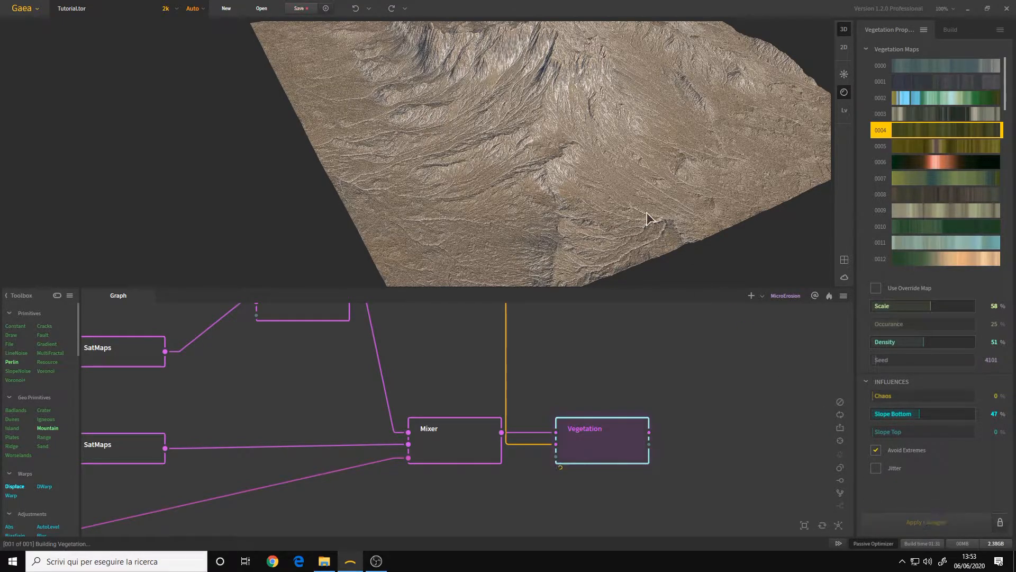
Examine the vegetation coverage on the plains and mountain slopes from several angles
{"action": "left_click_drag", "start_coordinate": [617, 168], "coordinate": [465, 163]}
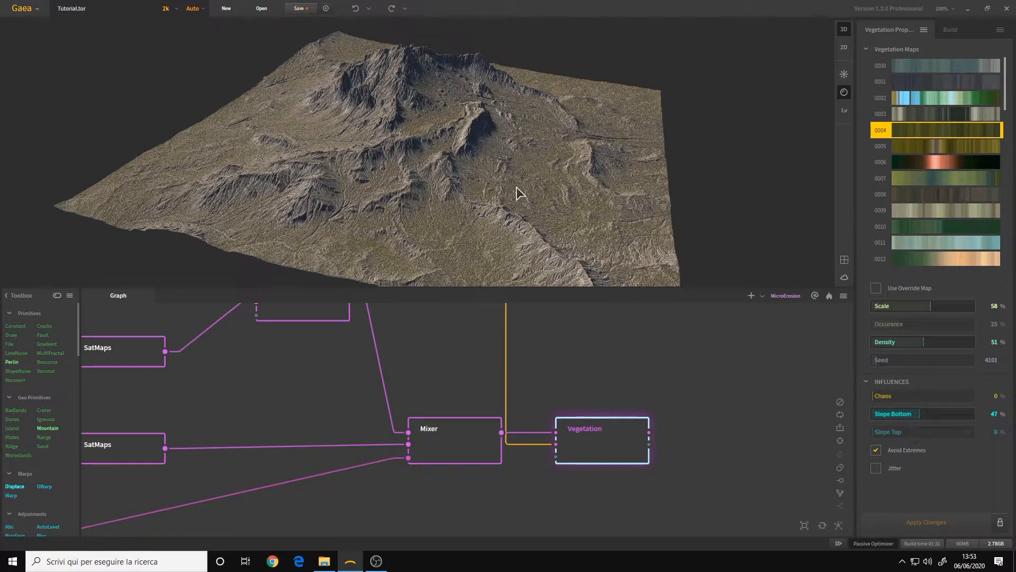
{"action": "middle_click_drag", "start_coordinate": [517, 186], "coordinate": [523, 195]}
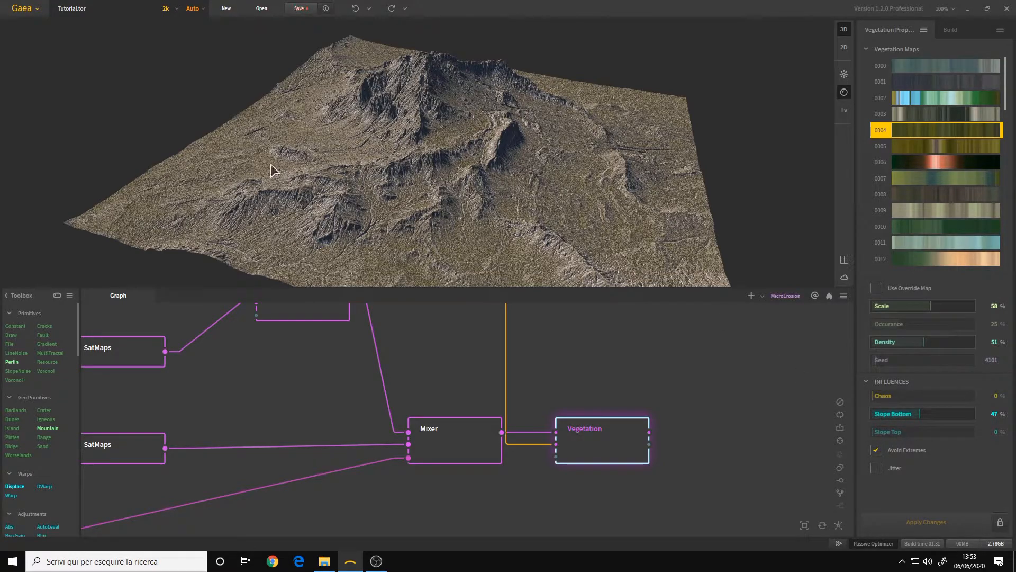
{"action": "scroll", "coordinate": [500, 172], "scroll_direction": "up", "scroll_amount": 2}
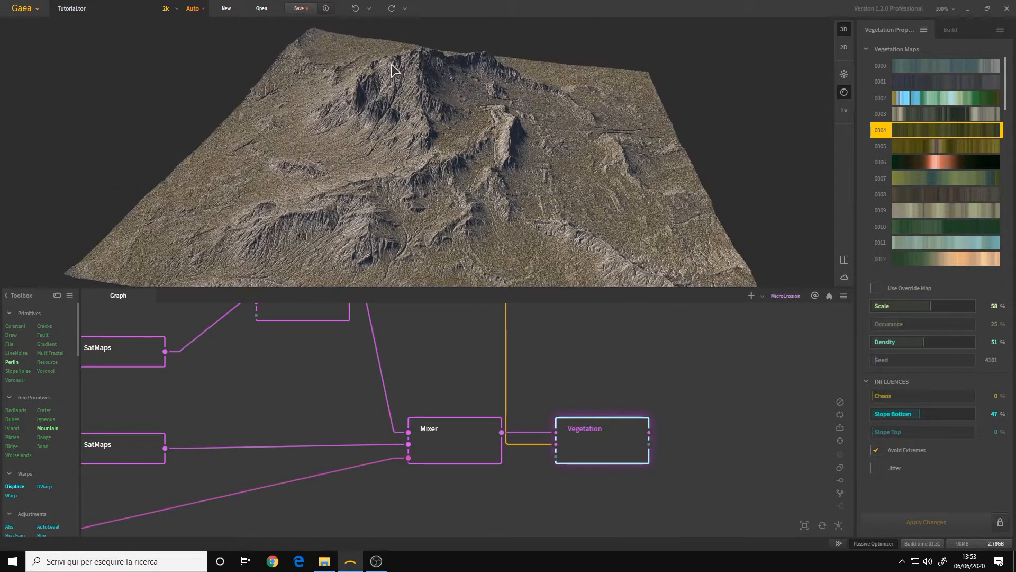
{"action": "left_click_drag", "start_coordinate": [482, 181], "coordinate": [463, 166]}
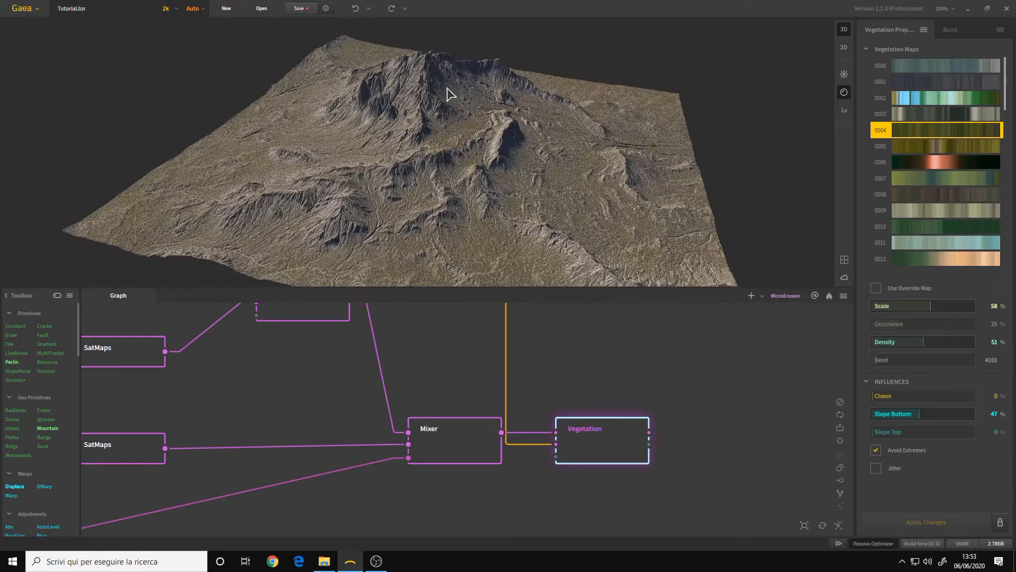
Compare the second Mixer's terrain with the Vegetation result, and reset the Vegetation node's Scale to 25% and its Density to the default
{"action": "left_click", "coordinate": [477, 453]}
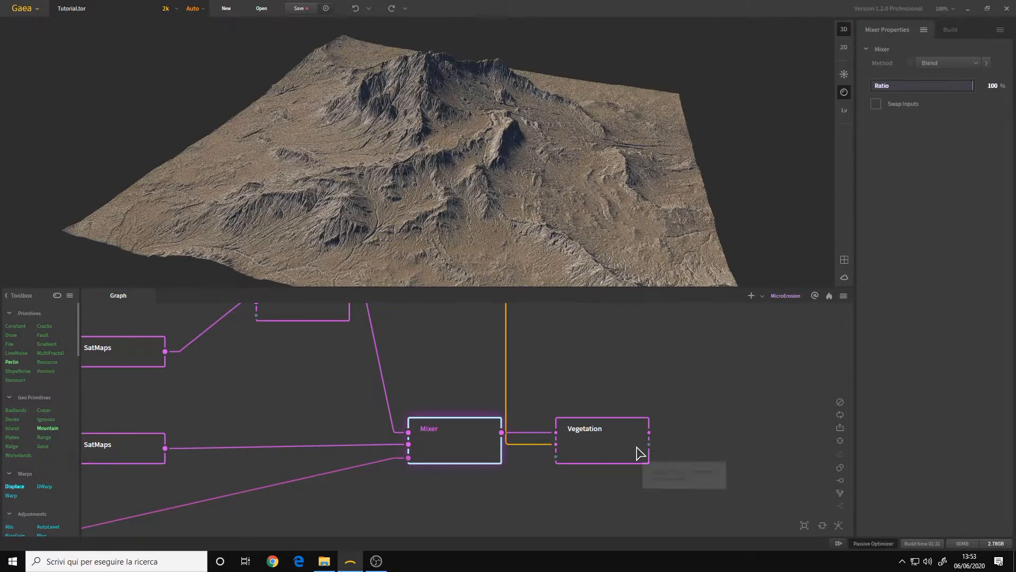
{"action": "left_click", "coordinate": [599, 455]}
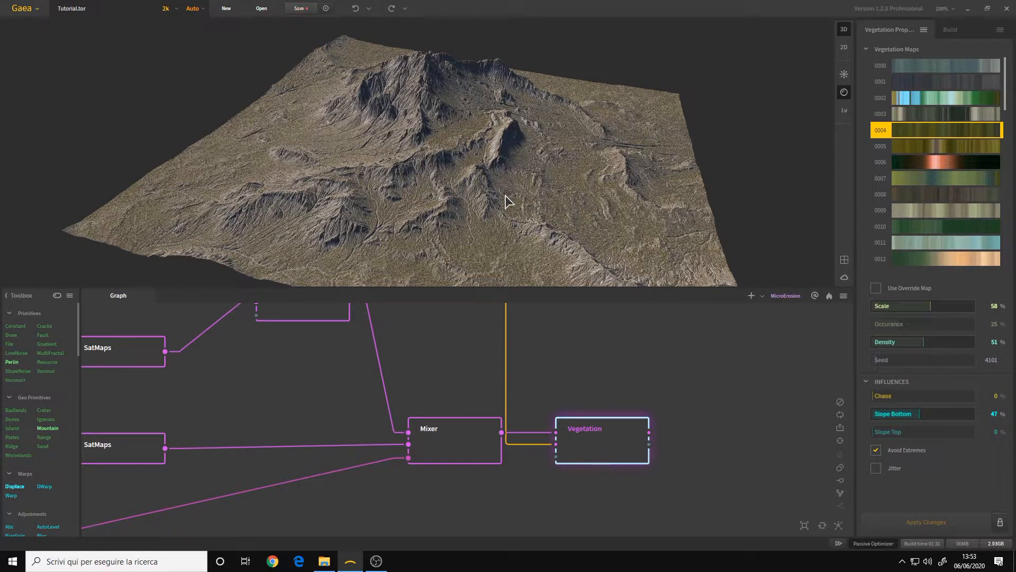
{"action": "right_click", "coordinate": [936, 304]}
{"action": "left_click", "coordinate": [935, 306]}
{"action": "right_click", "coordinate": [930, 341]}
{"action": "left_click", "coordinate": [936, 343]}
{"action": "left_click", "coordinate": [964, 524]}
Try a Density of 67% and an Occurance of 49% on the Vegetation node, and inspect the terrain from other angles
{"action": "left_click_drag", "start_coordinate": [887, 343], "coordinate": [945, 345]}
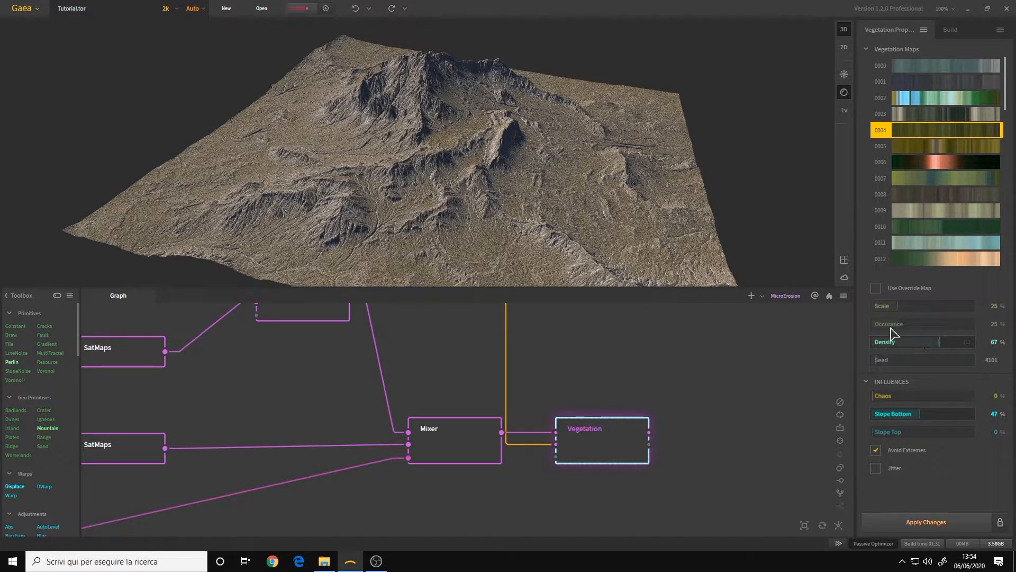
{"action": "left_click_drag", "start_coordinate": [898, 323], "coordinate": [932, 324]}
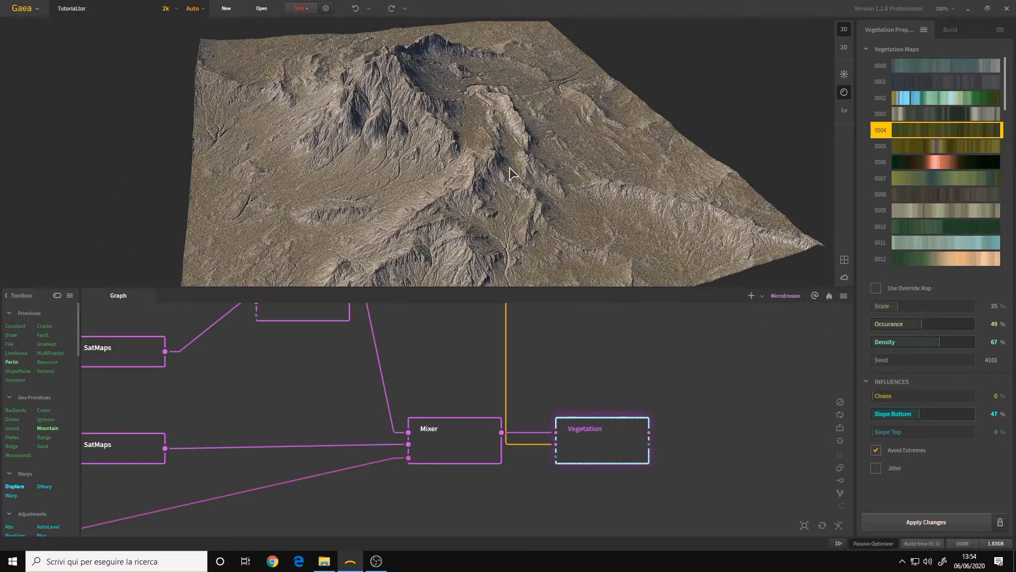
{"action": "left_click_drag", "start_coordinate": [392, 106], "coordinate": [344, 109]}
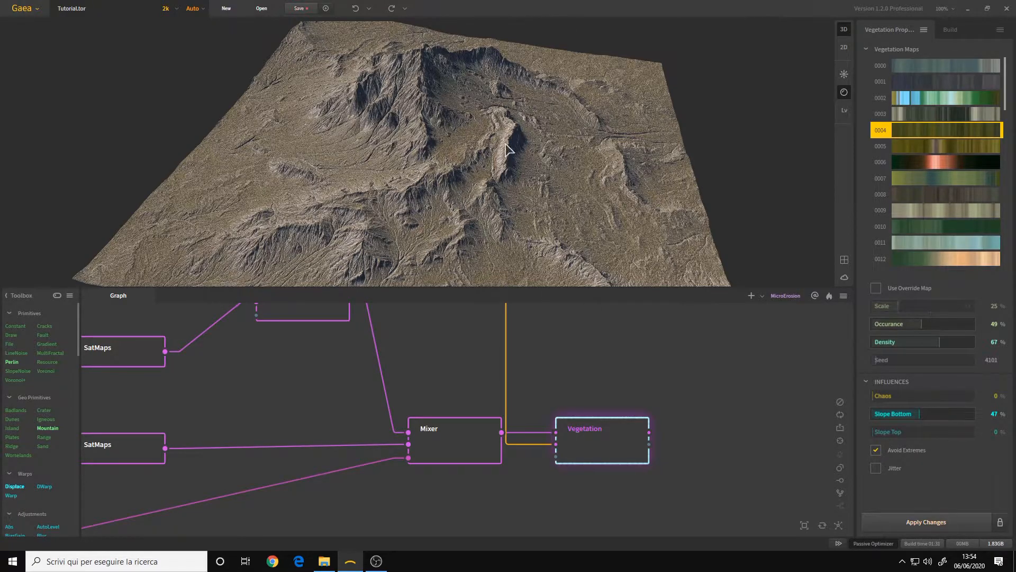
{"action": "left_click_drag", "start_coordinate": [539, 186], "coordinate": [519, 166]}
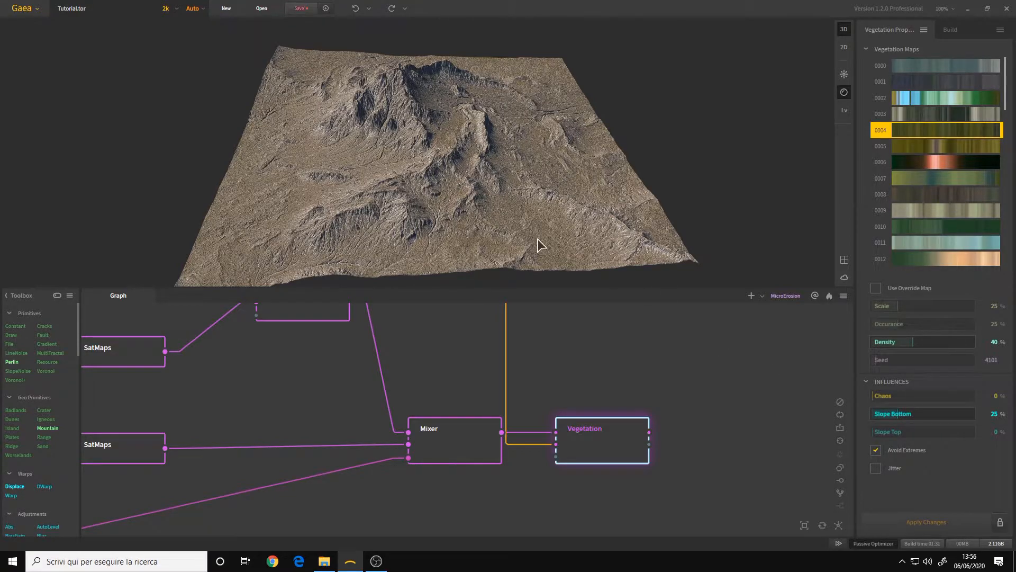
Examine the vegetated terrain and compare it with the second Mixer's result by switching between the two nodes
{"action": "left_click_drag", "start_coordinate": [509, 220], "coordinate": [468, 225]}
{"action": "scroll", "coordinate": [482, 222], "scroll_direction": "up", "scroll_amount": 3}
{"action": "scroll", "coordinate": [494, 215], "scroll_direction": "down", "scroll_amount": 3}
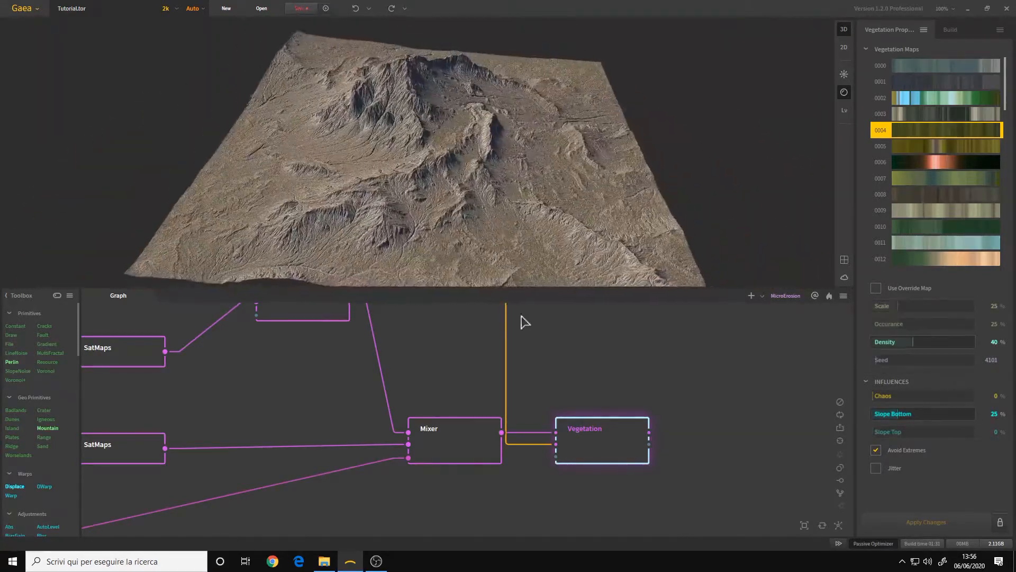
{"action": "left_click", "coordinate": [472, 458]}
{"action": "mouse_move", "coordinate": [449, 157]}
{"action": "left_mouse_down"}
{"action": "mouse_move", "coordinate": [518, 156]}
{"action": "mouse_move", "coordinate": [449, 160]}
{"action": "left_mouse_up"}
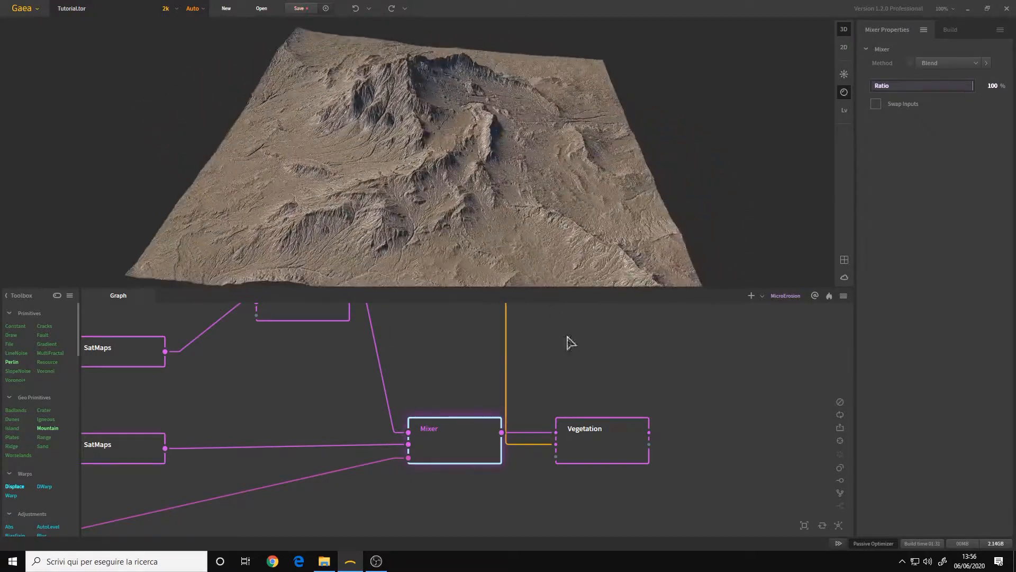
{"action": "left_click", "coordinate": [618, 457]}
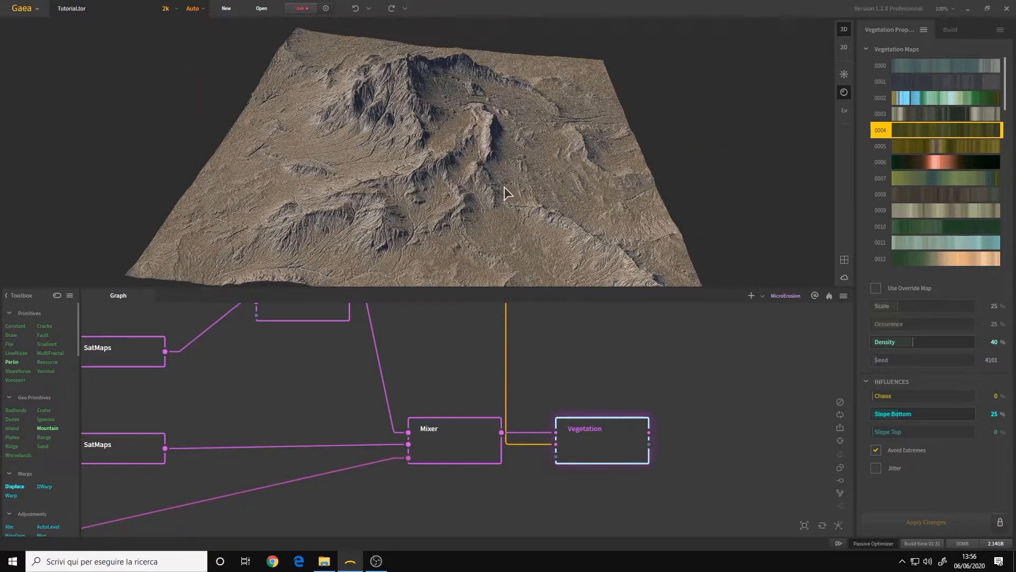
{"action": "scroll", "coordinate": [588, 411], "scroll_direction": "down", "scroll_amount": 2}
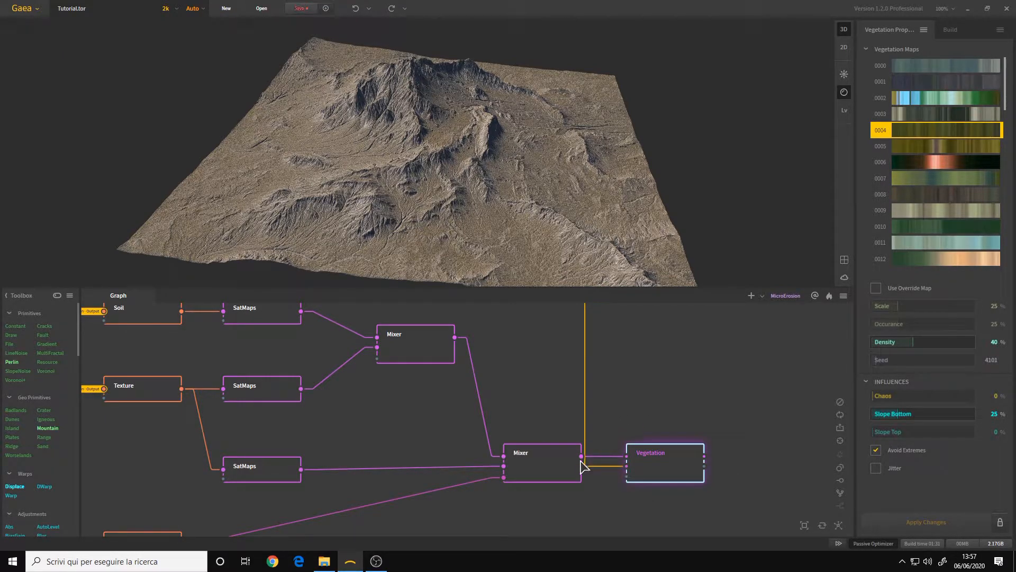
Trace the Vegetation node's Height input back through the graph to the MicroErosion output
{"action": "left_click_drag", "start_coordinate": [186, 366], "coordinate": [290, 368]}
{"action": "left_click_drag", "start_coordinate": [659, 429], "coordinate": [528, 409]}
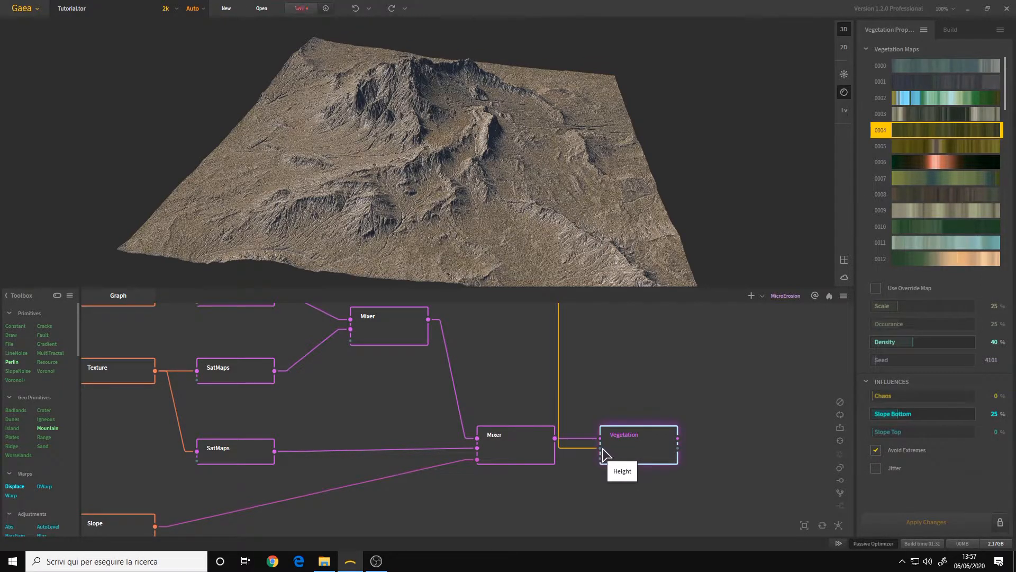
{"action": "scroll", "coordinate": [598, 429], "scroll_direction": "down", "scroll_amount": 4}
{"action": "middle_click_drag", "start_coordinate": [595, 428], "coordinate": [714, 480]}
{"action": "scroll", "coordinate": [438, 400], "scroll_direction": "up", "scroll_amount": 2}
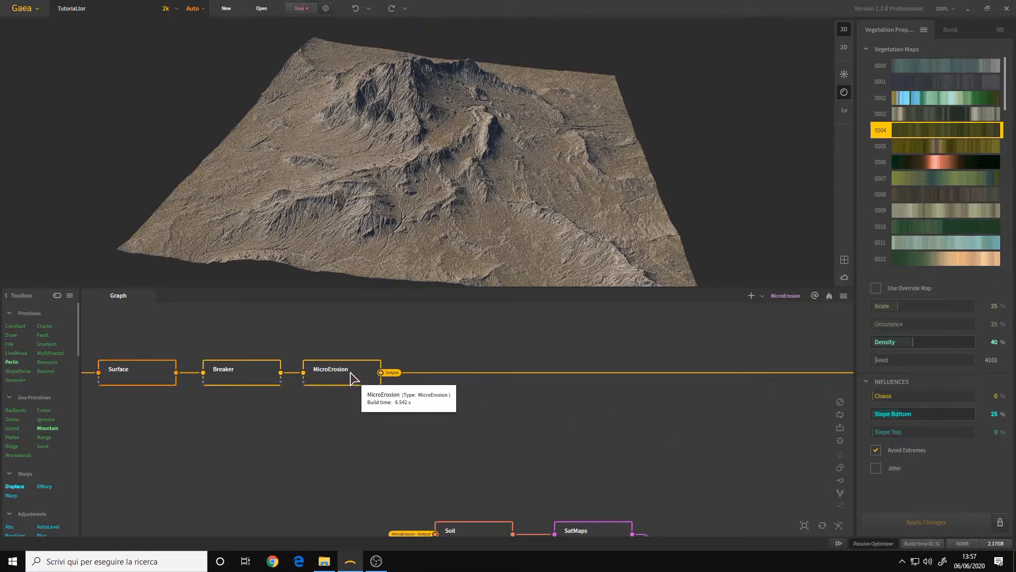
{"action": "middle_click_drag", "start_coordinate": [324, 410], "coordinate": [428, 419]}
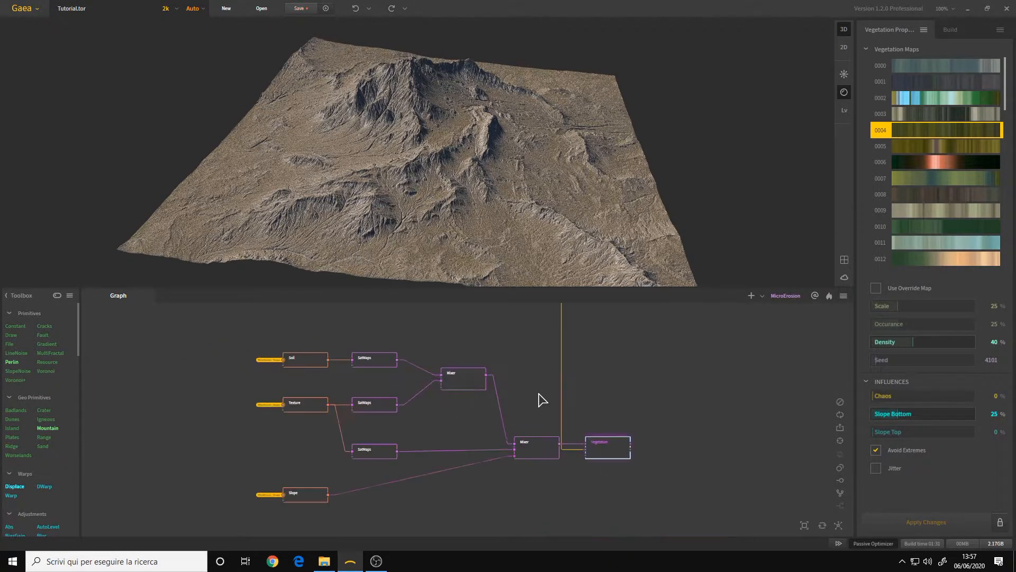
Inspect the mountain slopes and plains of the vegetated terrain from several angles alongside the full colour graph
{"action": "scroll", "coordinate": [539, 397], "scroll_direction": "down", "scroll_amount": 1}
{"action": "mouse_move", "coordinate": [488, 225]}
{"action": "left_mouse_down"}
{"action": "mouse_move", "coordinate": [308, 212]}
{"action": "mouse_move", "coordinate": [467, 228]}
{"action": "left_mouse_up"}
{"action": "scroll", "coordinate": [477, 425], "scroll_direction": "up", "scroll_amount": 2}
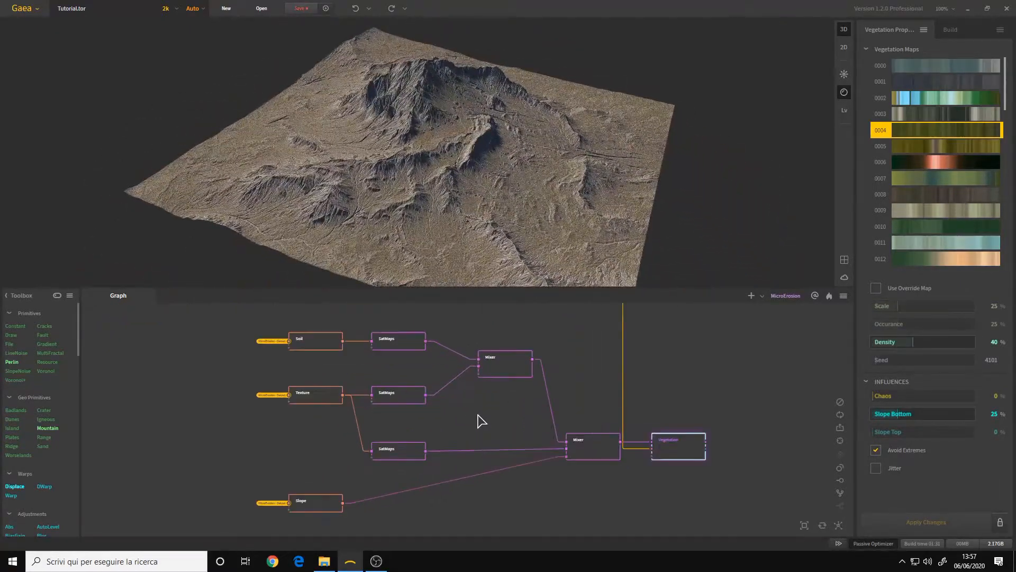
{"action": "left_click_drag", "start_coordinate": [461, 188], "coordinate": [480, 225]}
{"action": "scroll", "coordinate": [452, 411], "scroll_direction": "down", "scroll_amount": 2}
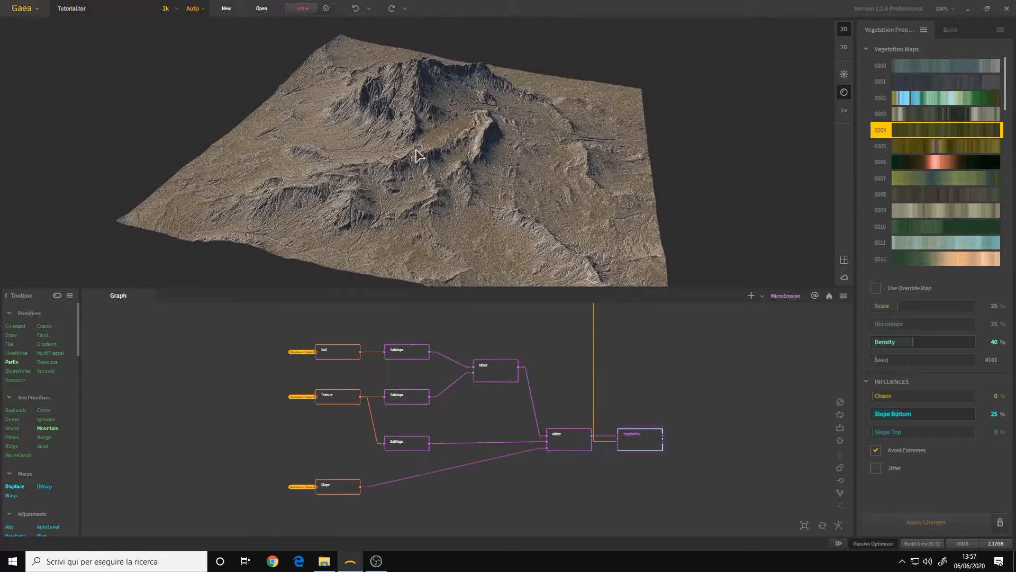
{"action": "mouse_move", "coordinate": [395, 157]}
{"action": "left_mouse_down"}
{"action": "mouse_move", "coordinate": [524, 185]}
{"action": "mouse_move", "coordinate": [400, 173]}
{"action": "left_mouse_up"}
{"action": "mouse_move", "coordinate": [486, 406]}
{"action": "left_mouse_down"}
{"action": "mouse_move", "coordinate": [490, 421]}
{"action": "mouse_move", "coordinate": [499, 412]}
{"action": "left_mouse_up"}
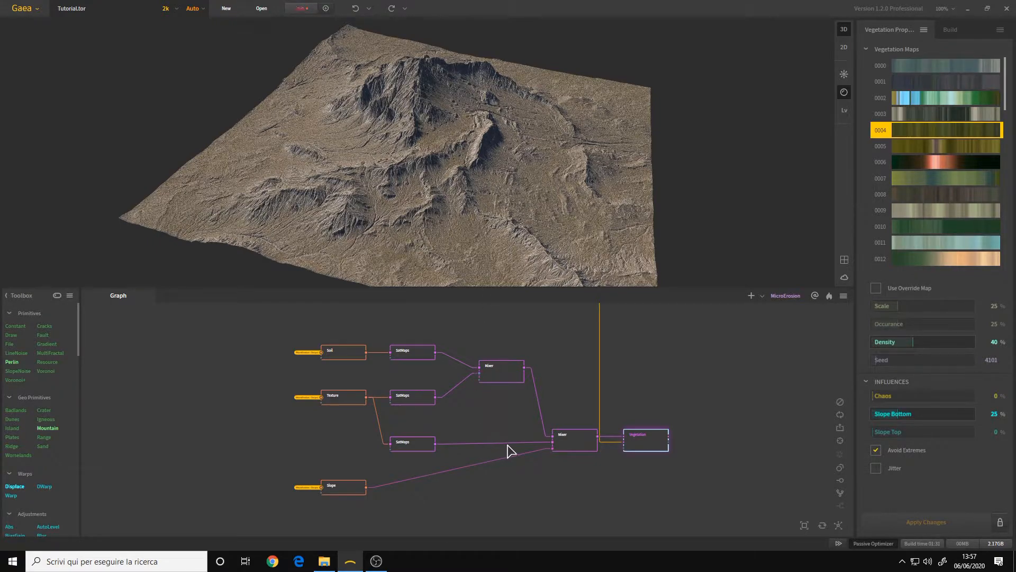
Review the Soil, Texture and Slope branches through the SatMaps and Mixers to the Vegetation node, and check the final terrain
{"action": "mouse_move", "coordinate": [258, 344]}
{"action": "middle_mouse_down"}
{"action": "mouse_move", "coordinate": [530, 459]}
{"action": "mouse_move", "coordinate": [386, 418]}
{"action": "mouse_move", "coordinate": [250, 359]}
{"action": "middle_mouse_up"}
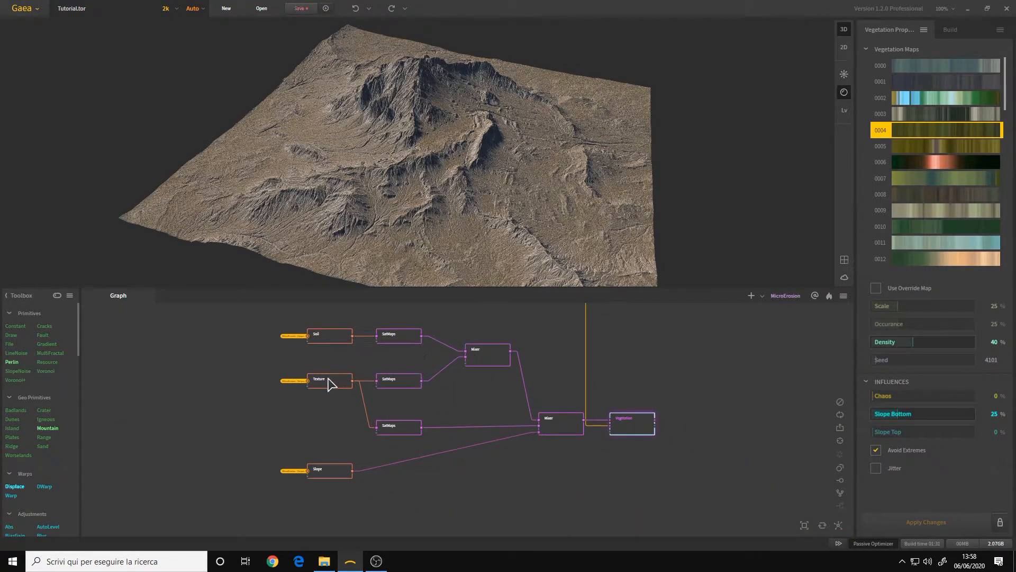
{"action": "scroll", "coordinate": [358, 437], "scroll_direction": "up", "scroll_amount": 3}
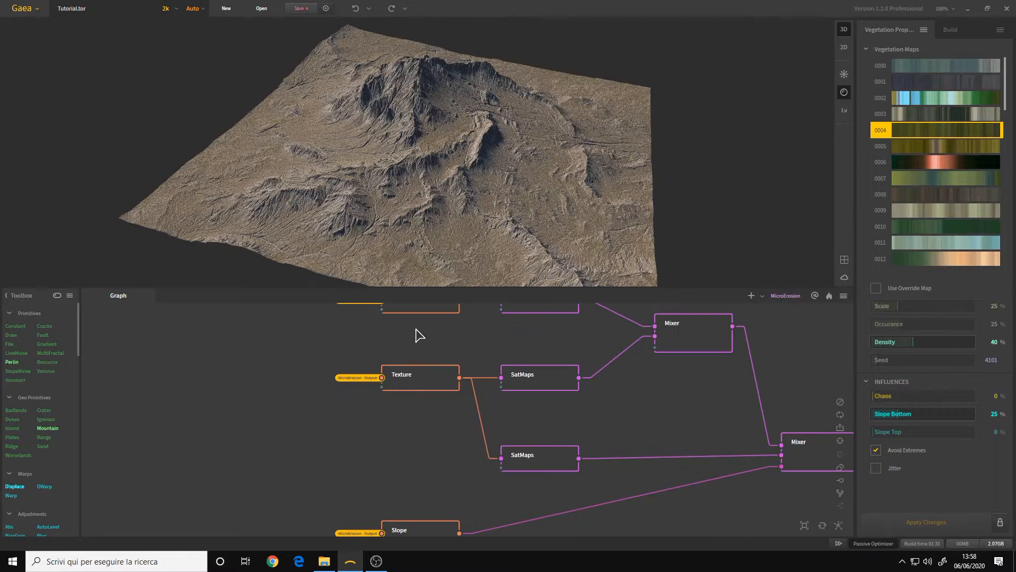
{"action": "middle_click_drag", "start_coordinate": [417, 426], "coordinate": [322, 457]}
{"action": "scroll", "coordinate": [326, 457], "scroll_direction": "down", "scroll_amount": 2}
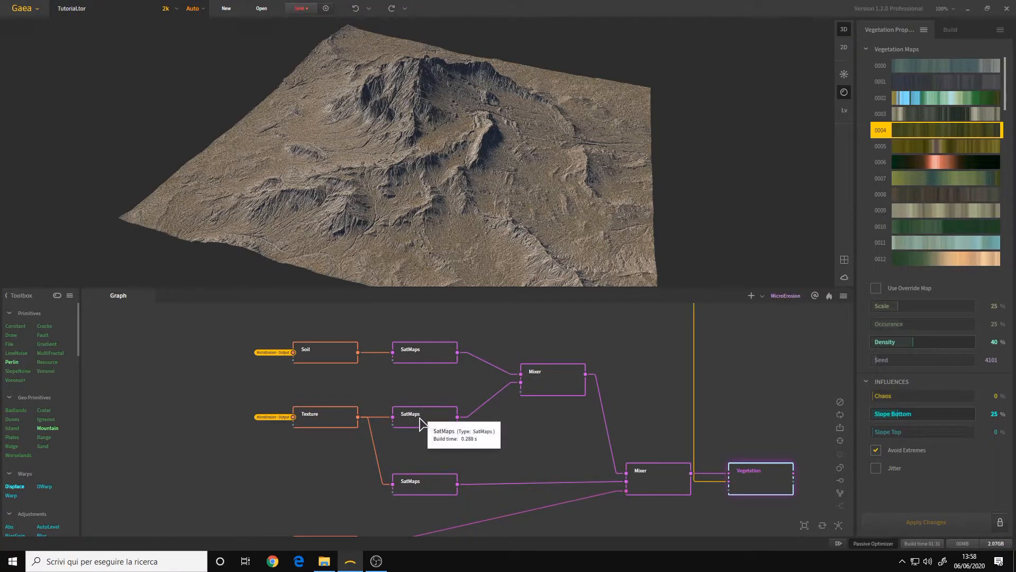
{"action": "middle_click_drag", "start_coordinate": [528, 428], "coordinate": [424, 396]}
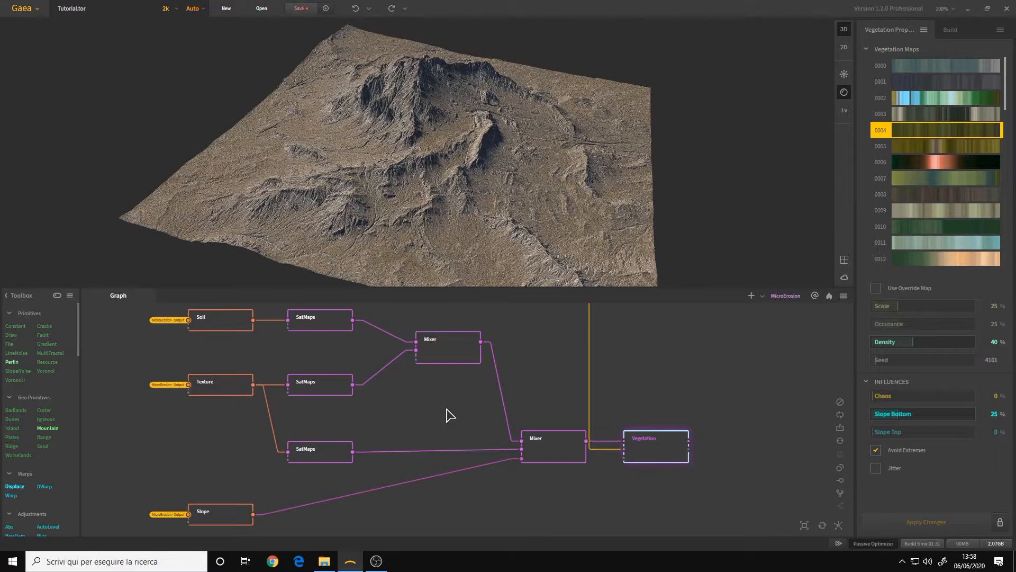
{"action": "scroll", "coordinate": [450, 414], "scroll_direction": "down", "scroll_amount": 3}
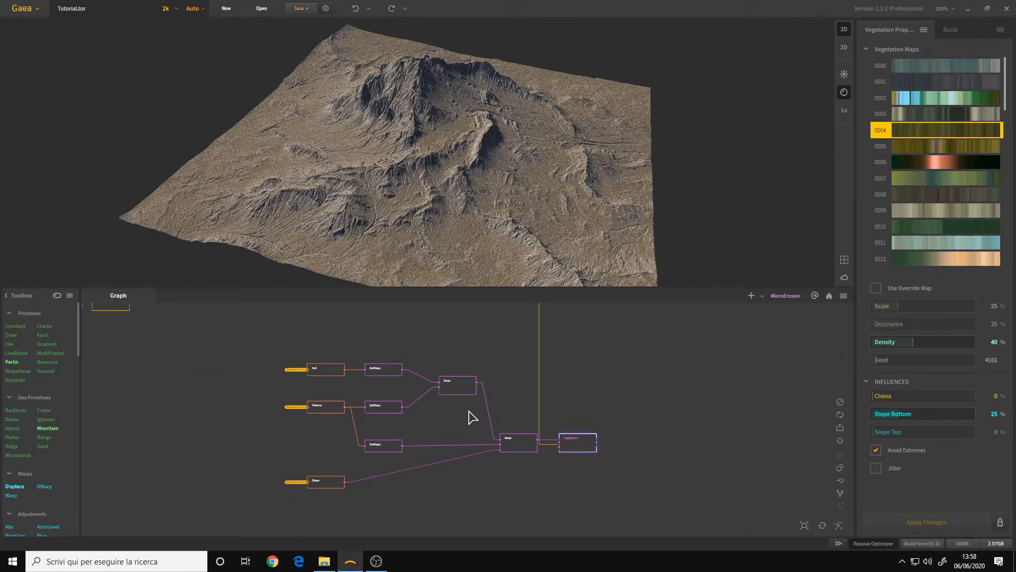
{"action": "left_click_drag", "start_coordinate": [486, 204], "coordinate": [414, 217]}
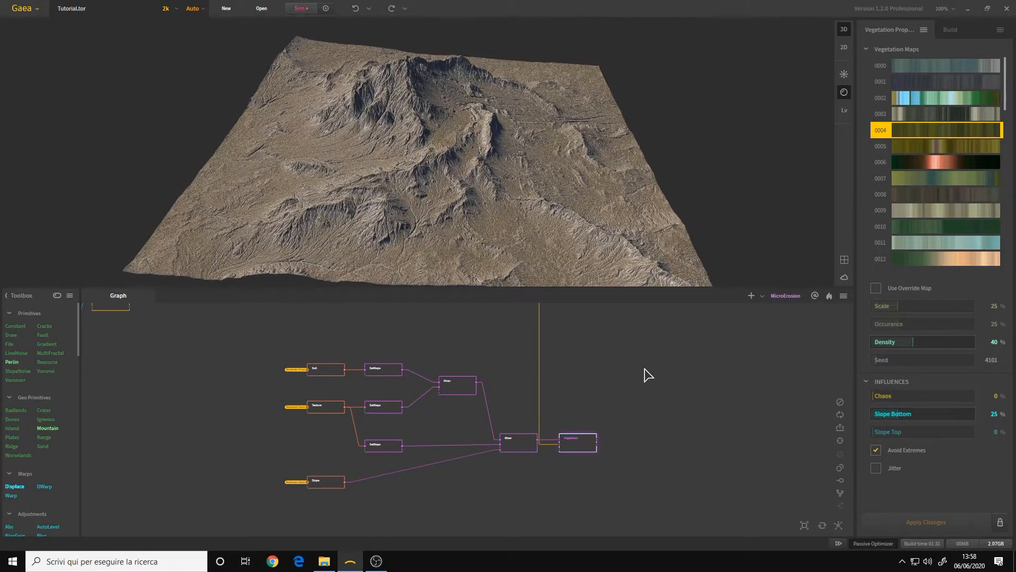
{"action": "mouse_move", "coordinate": [510, 209]}
{"action": "left_mouse_down"}
{"action": "mouse_move", "coordinate": [492, 188]}
{"action": "mouse_move", "coordinate": [393, 204]}
{"action": "mouse_move", "coordinate": [404, 193]}
{"action": "mouse_move", "coordinate": [501, 212]}
{"action": "mouse_move", "coordinate": [502, 204]}
{"action": "left_mouse_up"}
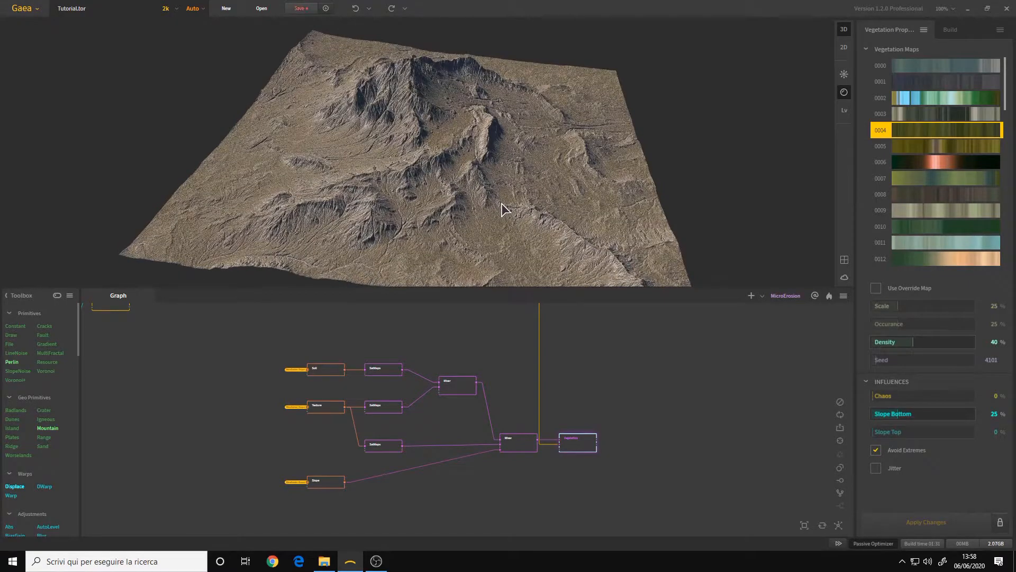